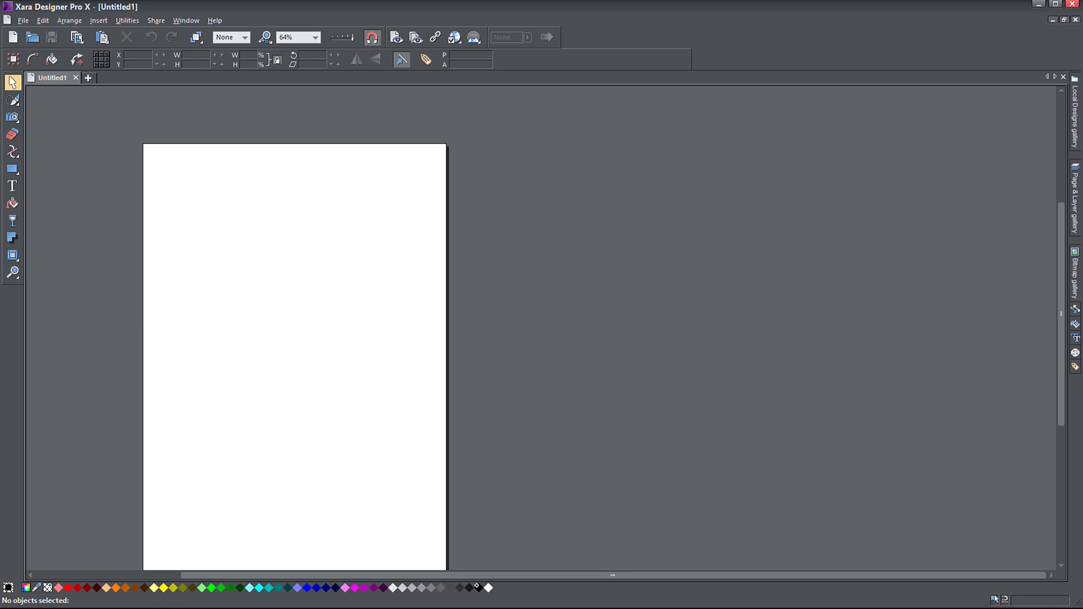
Set the document's page size to A0 in landscape orientation.
drag(295, 365, 479, 342)
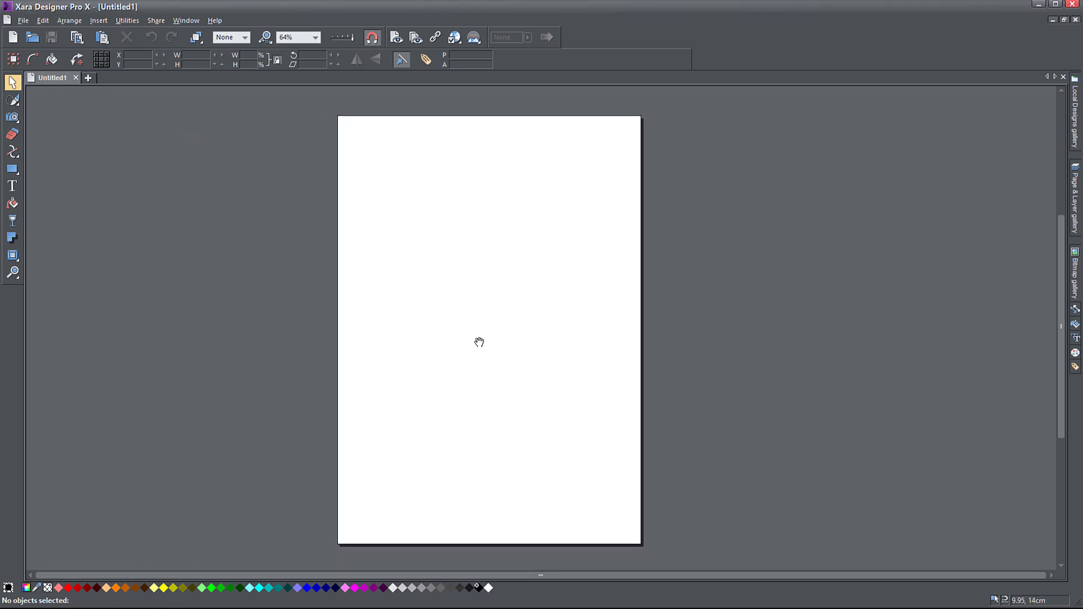
right_click(458, 275)
click(483, 462)
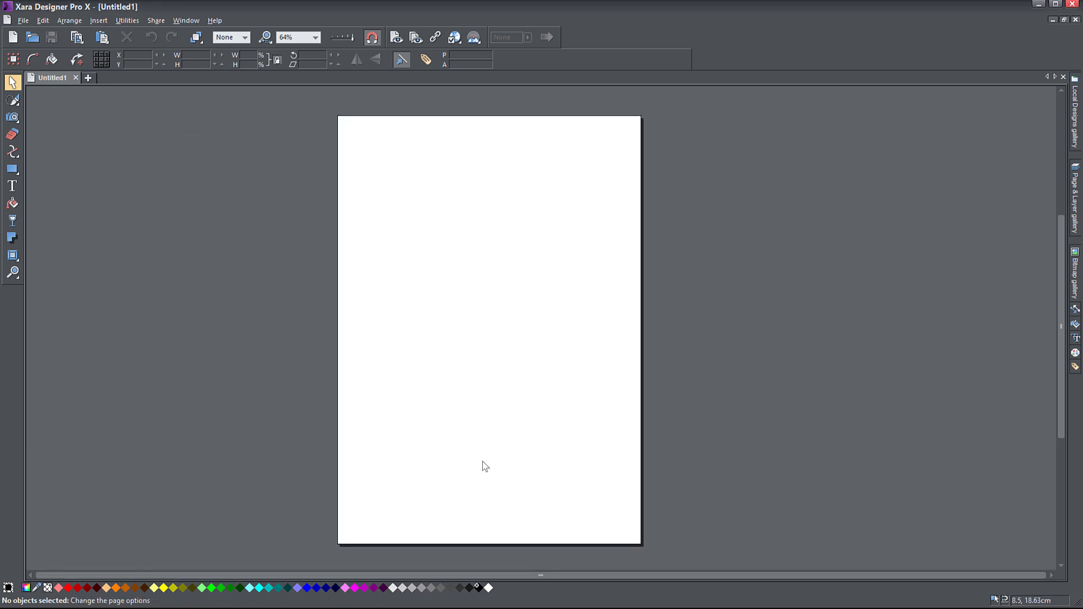
click(404, 210)
click(397, 225)
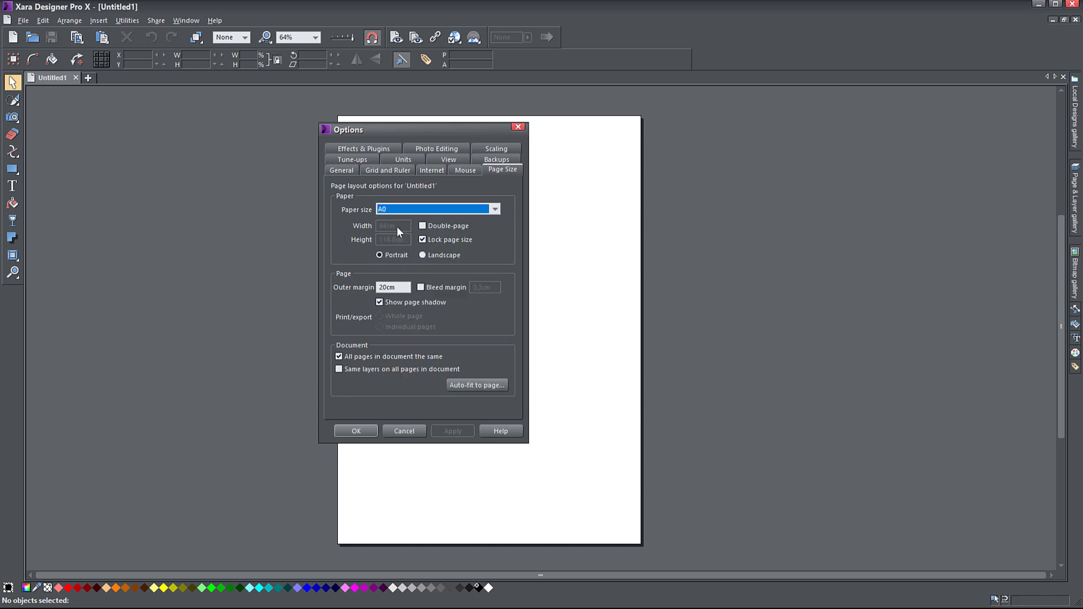
click(441, 258)
click(465, 430)
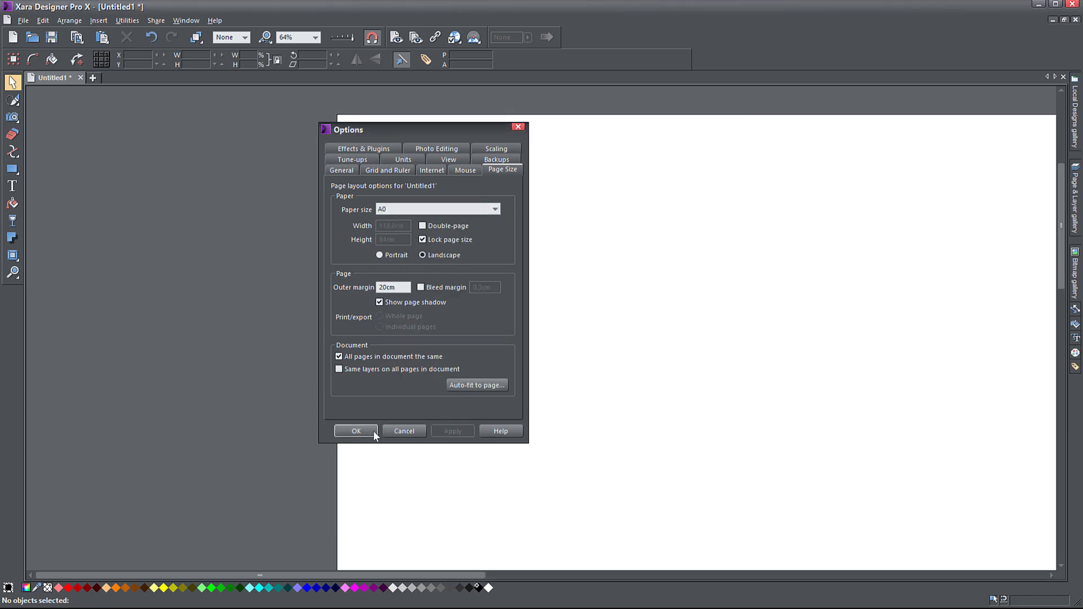
click(356, 431)
Draw a black rectangle about 37.25 cm wide and 21.79 cm high on the page.
drag(628, 485, 167, 266)
click(13, 169)
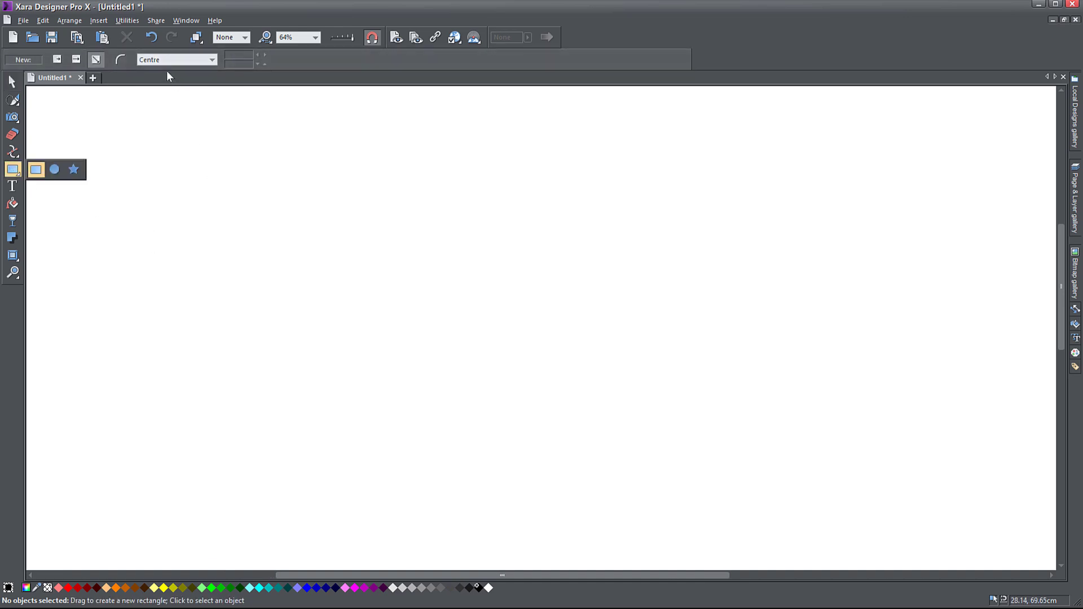
drag(182, 119, 719, 433)
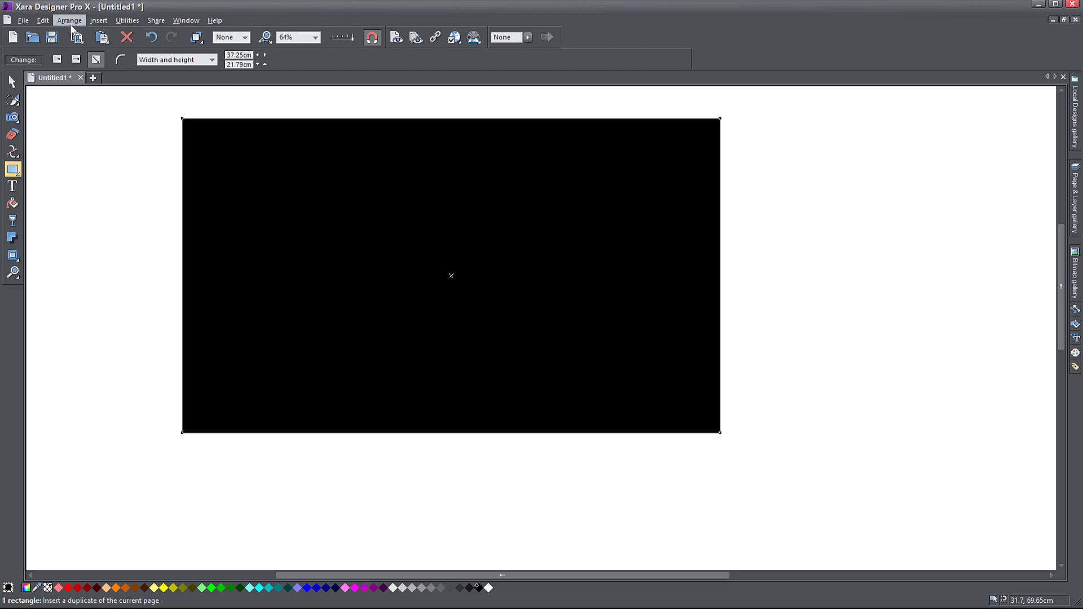
Change the document's default page units to Pixels.
click(127, 20)
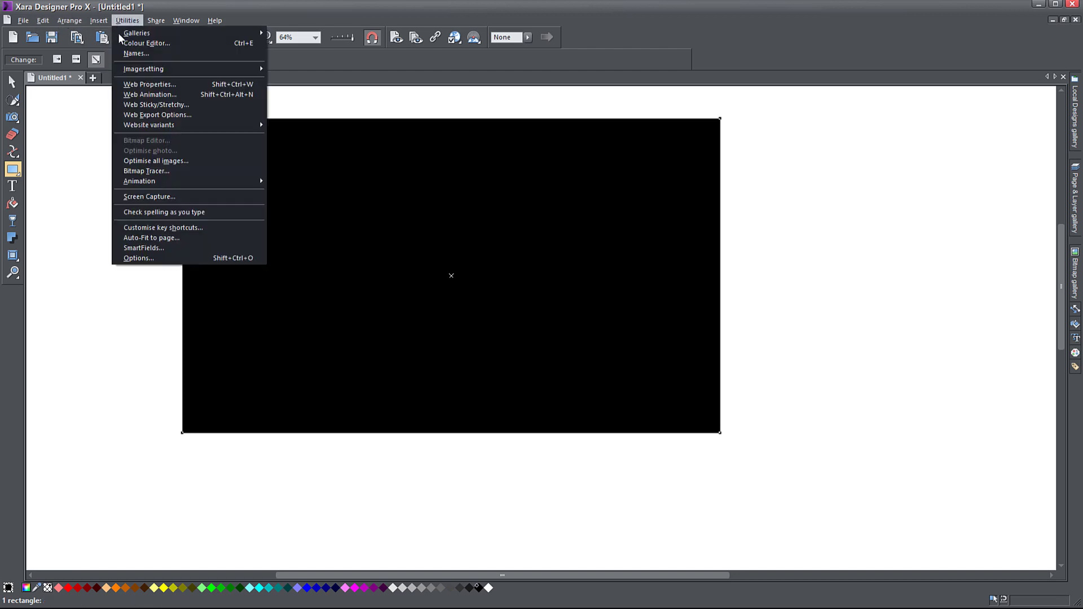
click(133, 258)
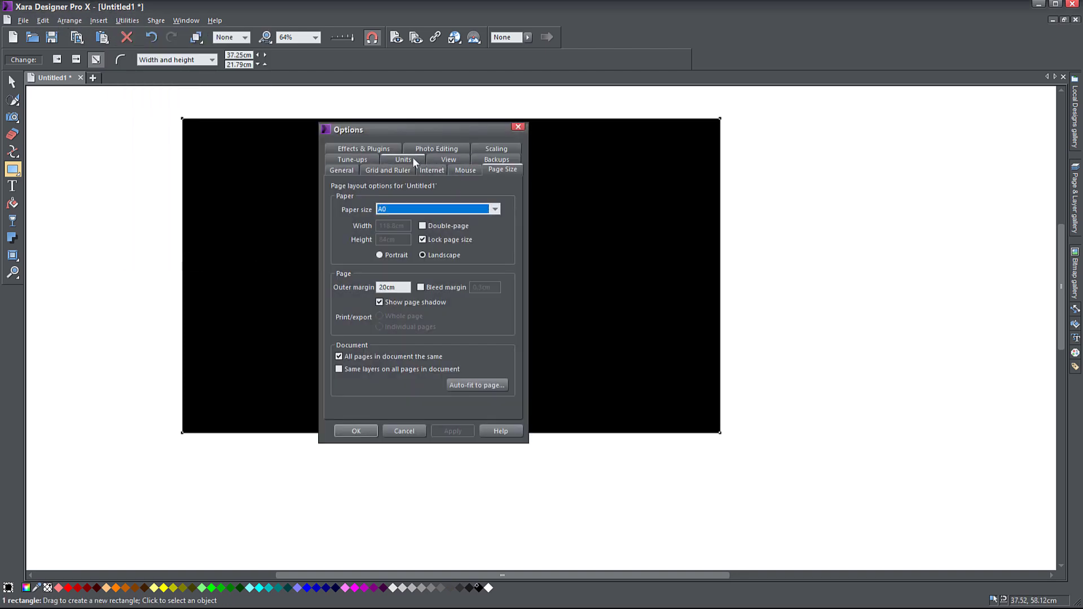
click(414, 162)
click(438, 212)
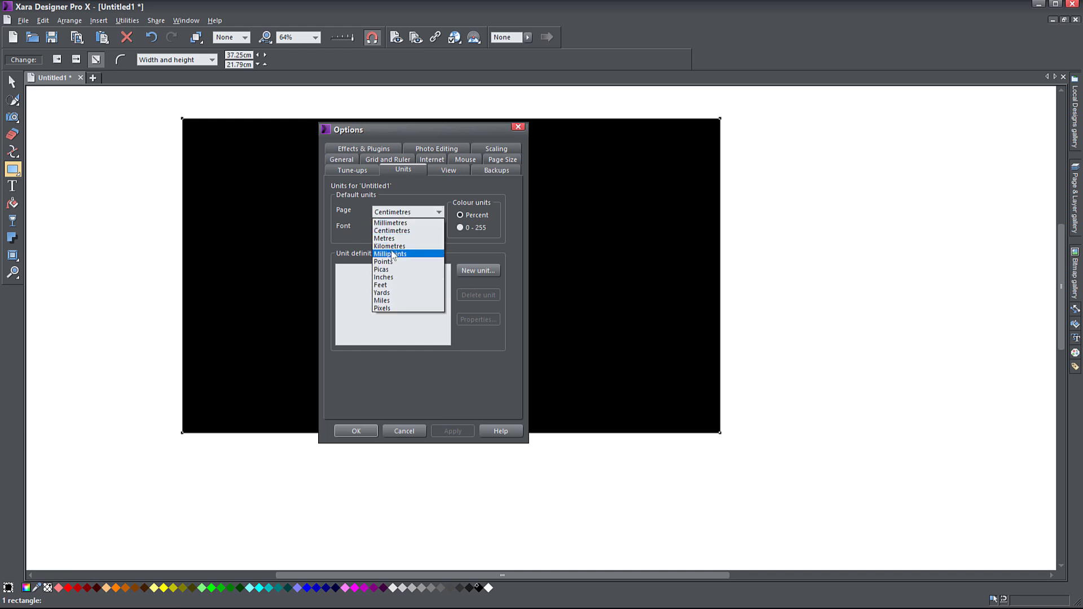
click(384, 309)
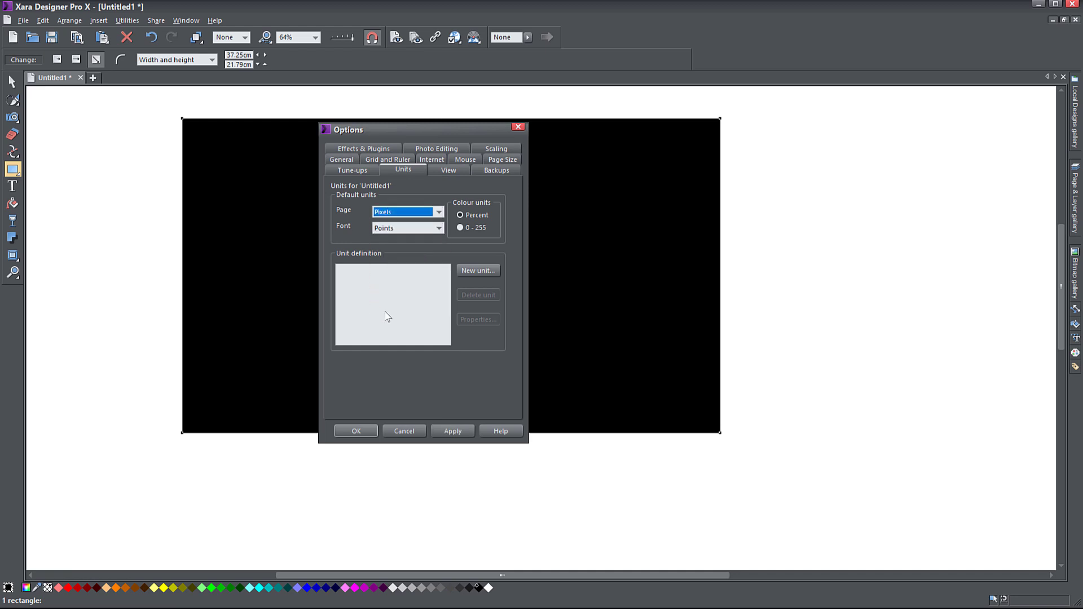
click(451, 432)
click(356, 432)
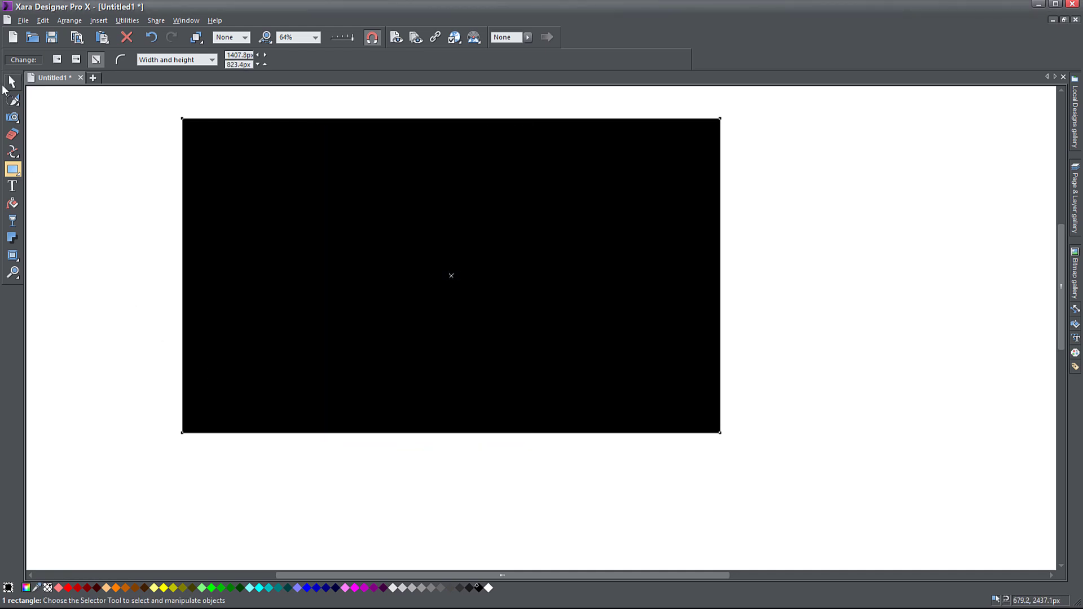
Reposition the rectangle slightly and resize it to 1920 px wide by 1080 px high, with its aspect ratio unlocked.
key(F2)
drag(374, 261, 421, 292)
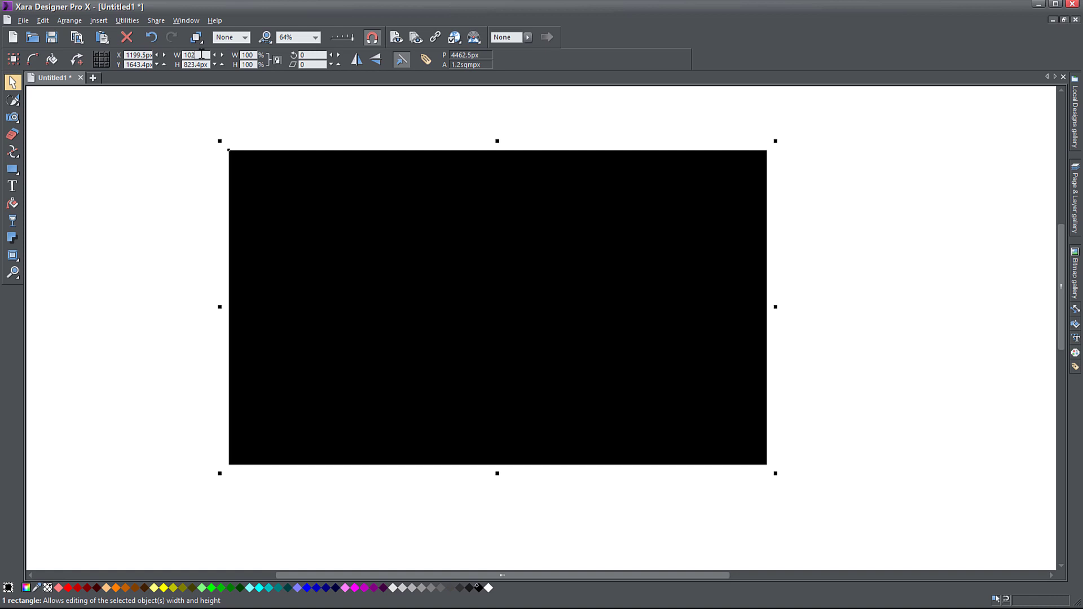
text(192)
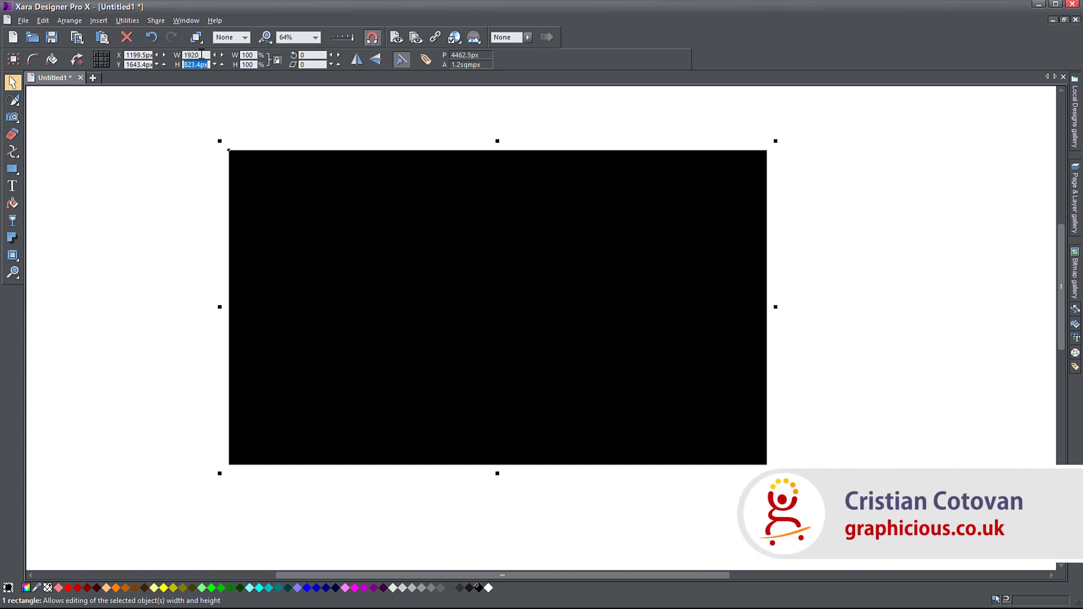
text(080)
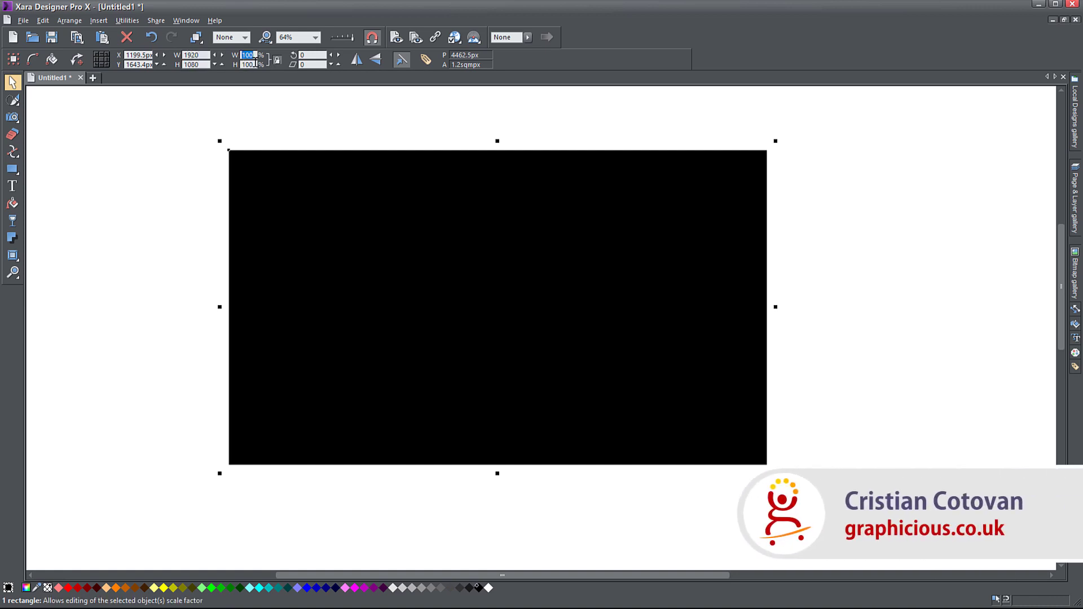
key(Return)
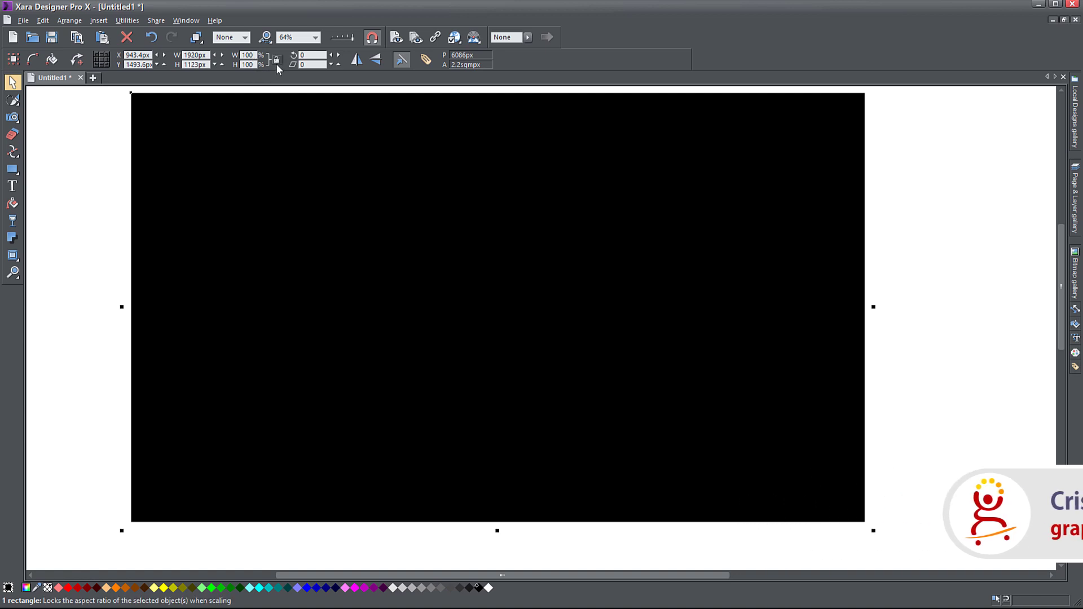
click(208, 66)
text(1080)
key(Return)
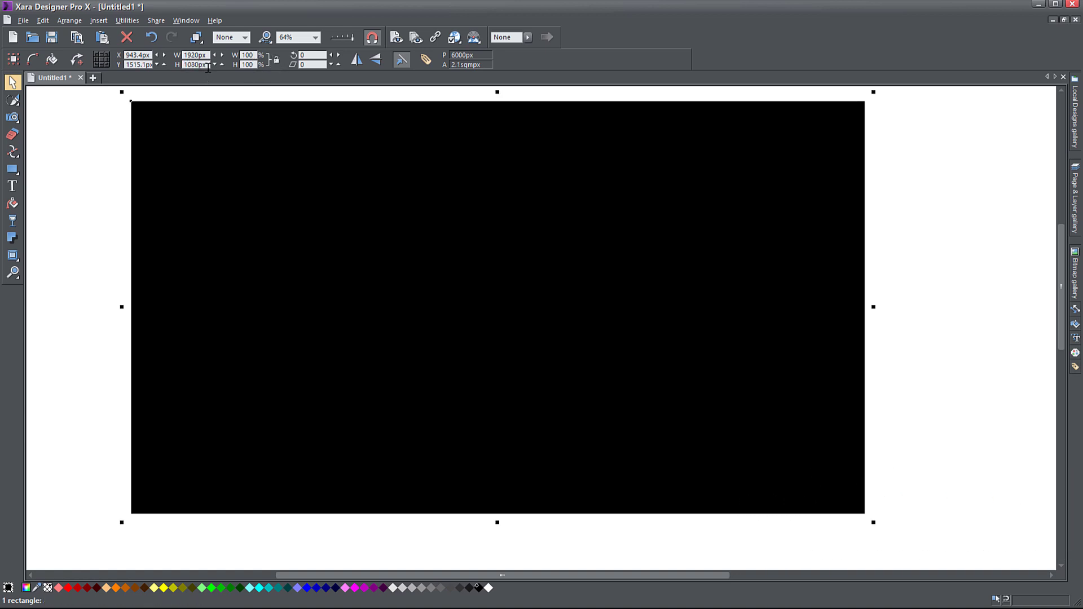
Fill the 1920 × 1080 px rectangle with light grey.
click(62, 115)
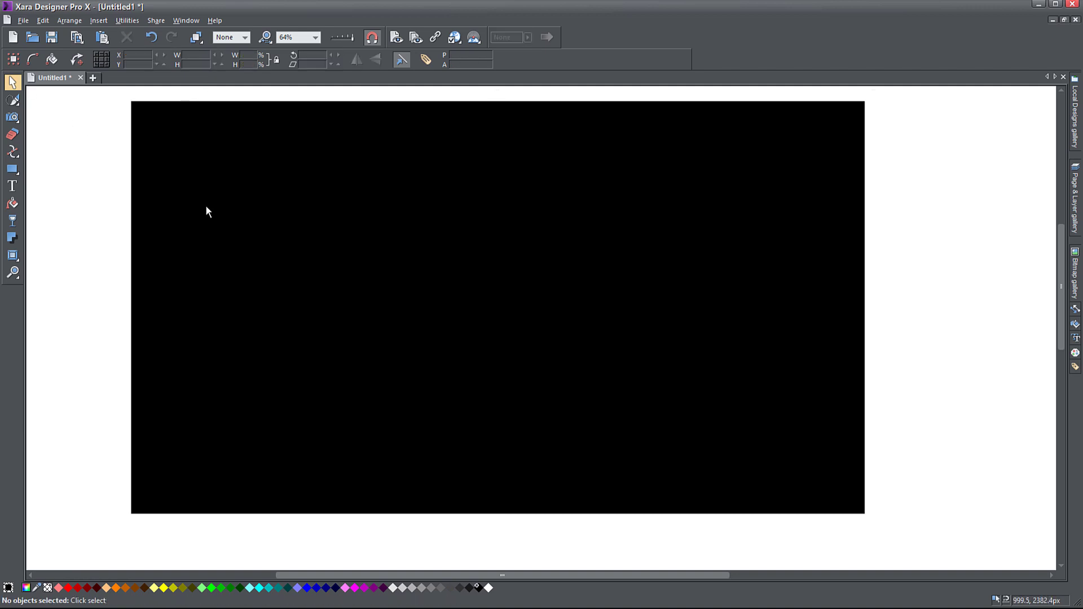
click(261, 239)
click(393, 587)
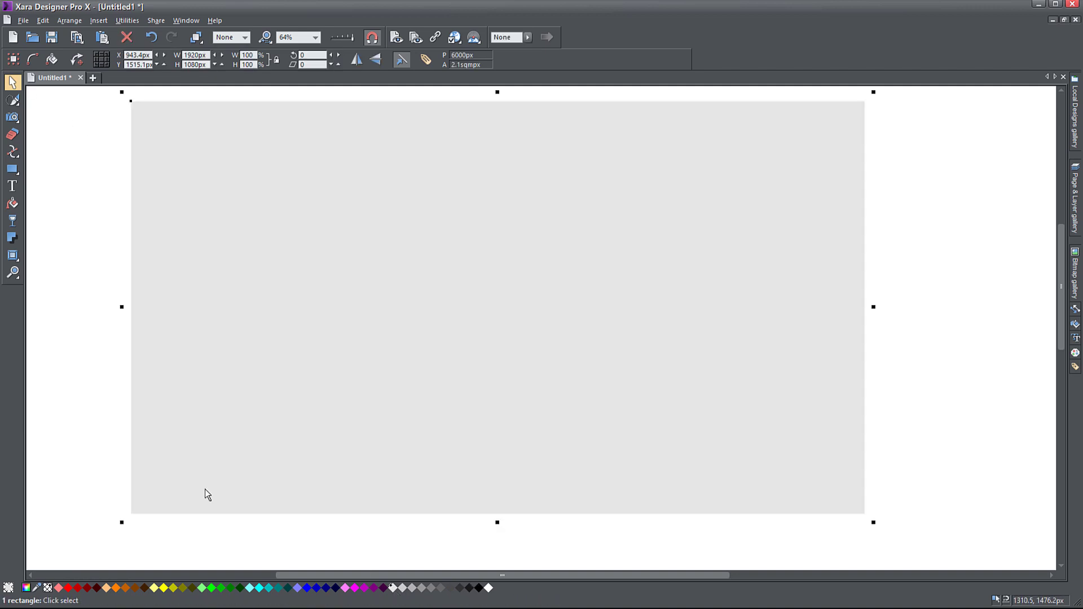
Add the text "How to use the Windows Clipboard" over the rectangle, split into three lines after "use" and "Windows".
click(13, 187)
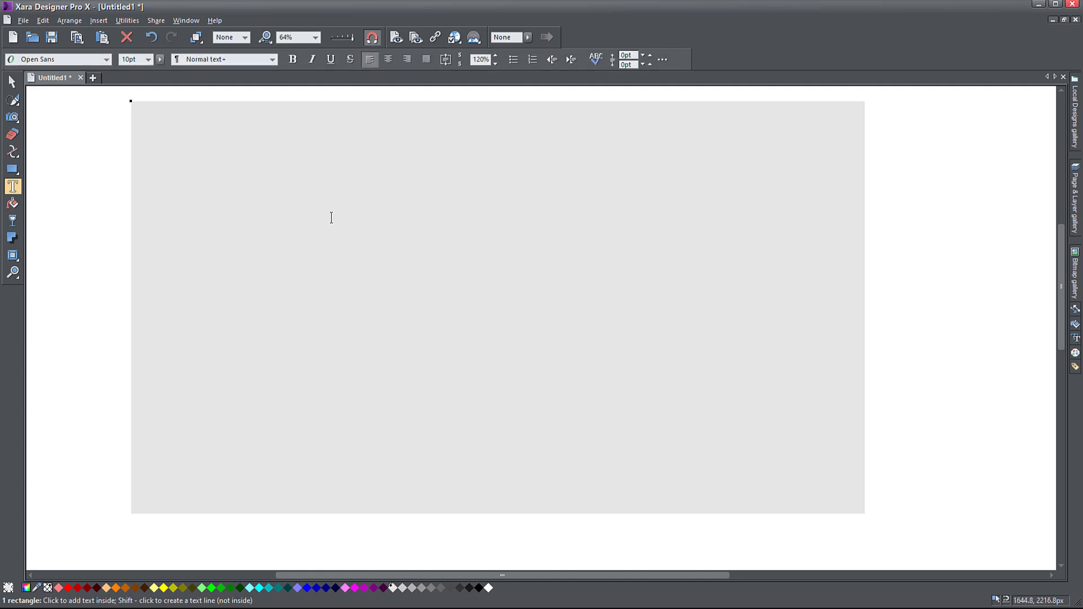
click(370, 335)
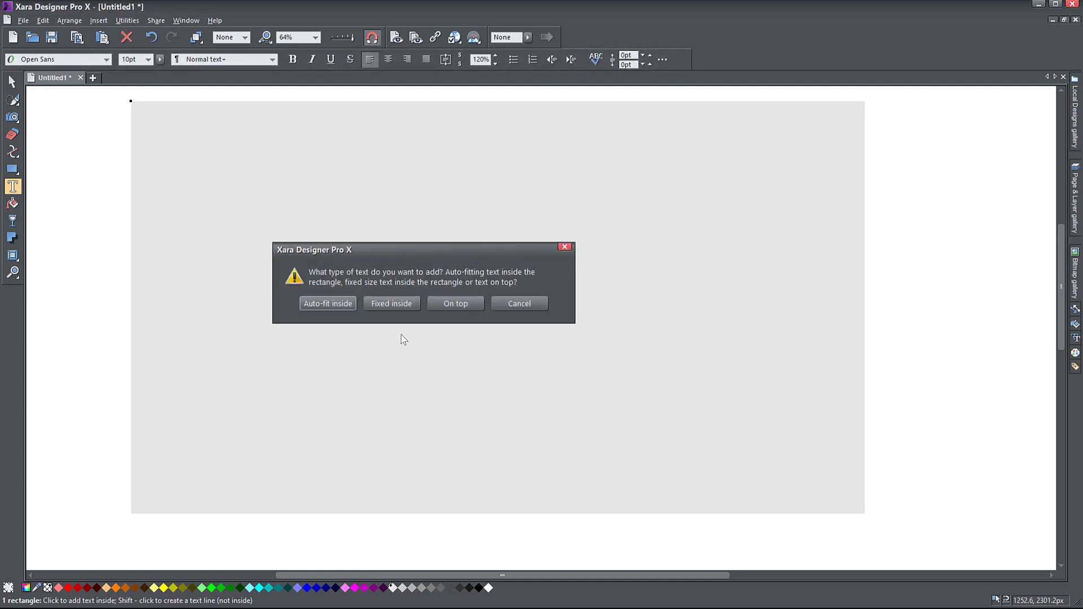
click(519, 305)
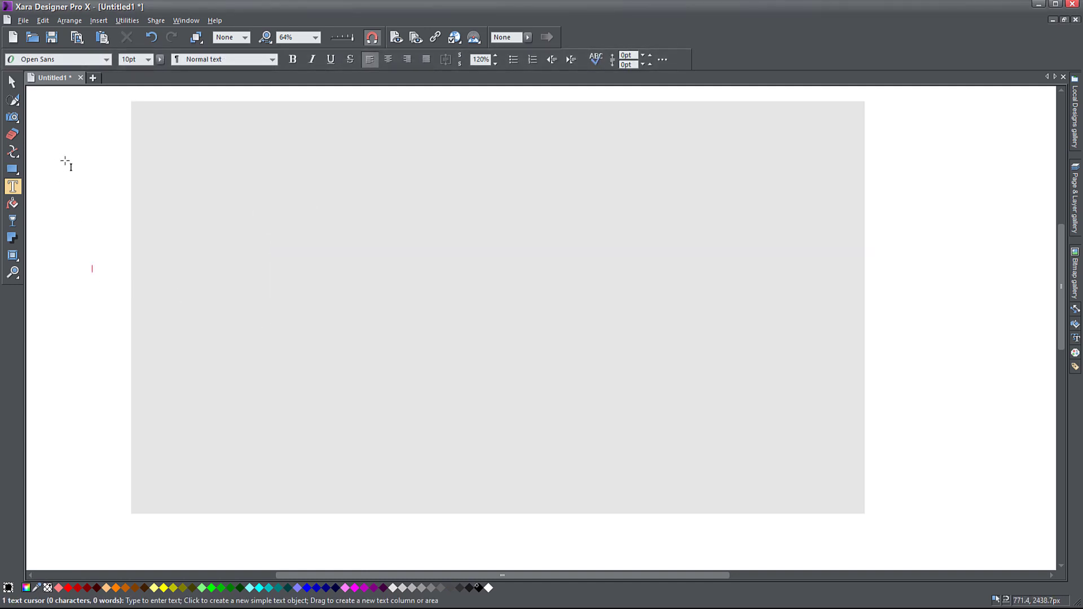
click(235, 244)
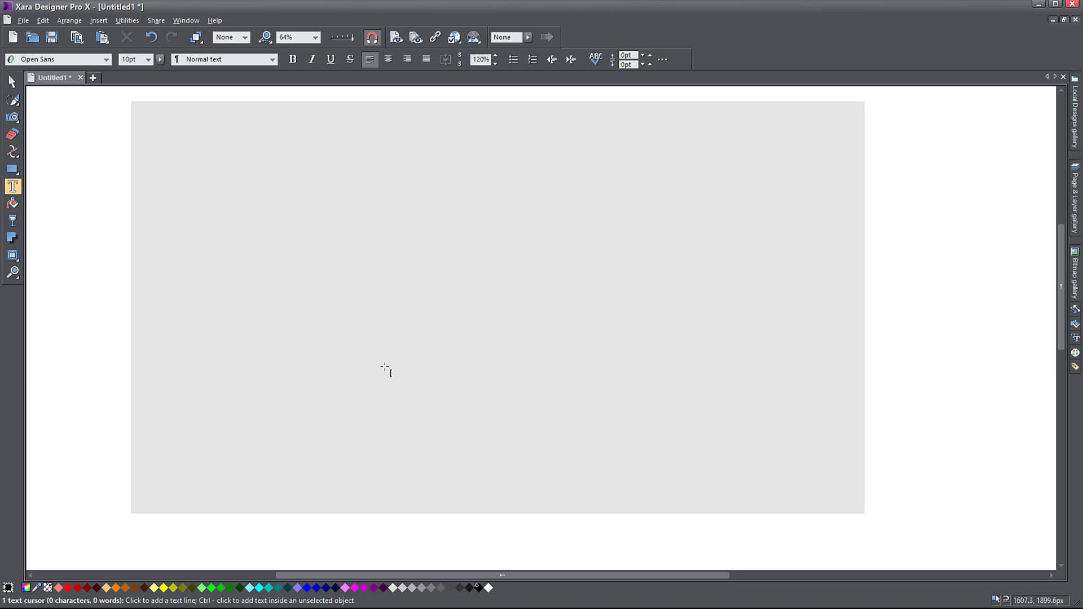
text(Ho)
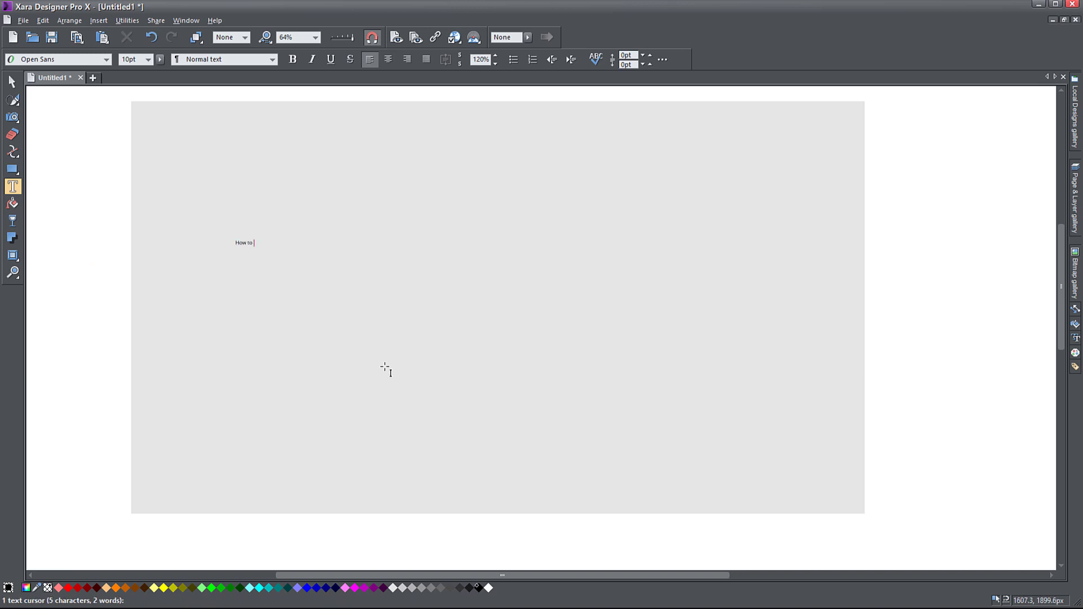
text(w to use)
key(Return)
text(the Windows Clipboardows Clipboard)
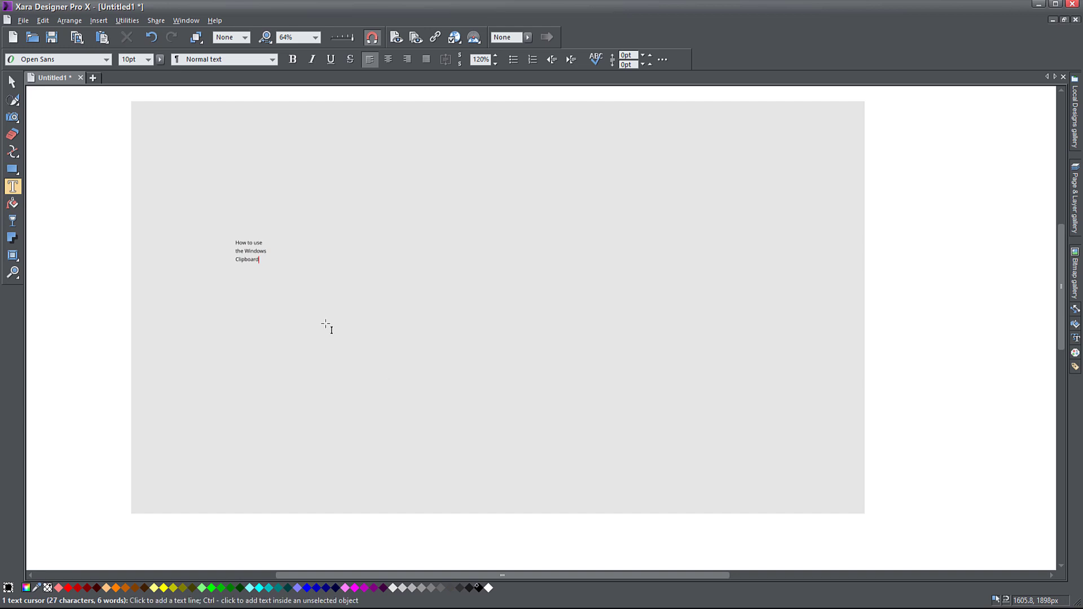
Enlarge the three-line text to about 587 × 415 px and move it to the lower-left part of the grey rectangle.
click(12, 82)
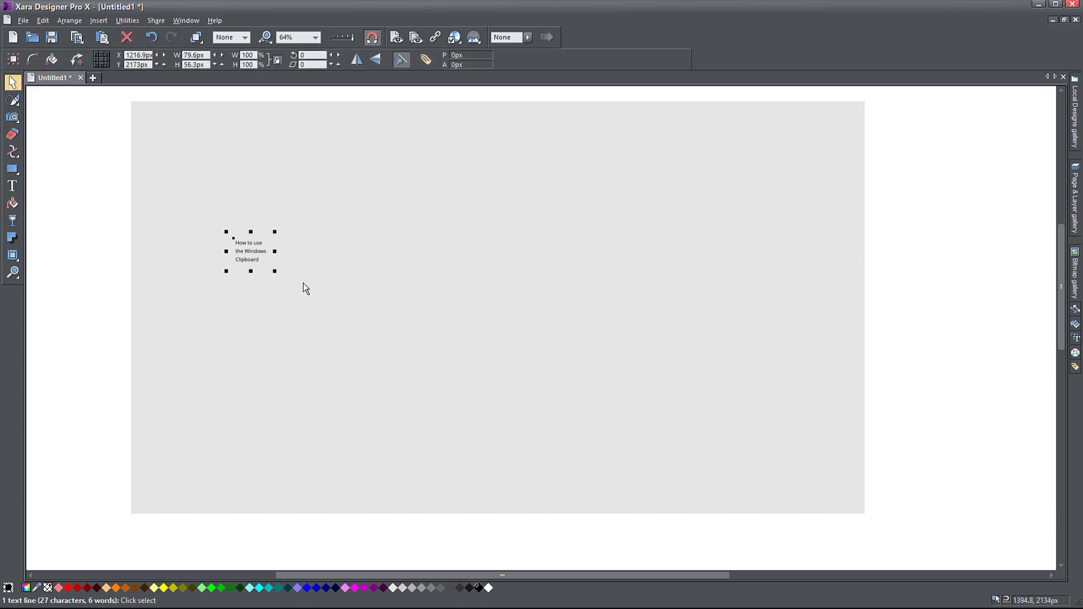
drag(275, 271, 471, 373)
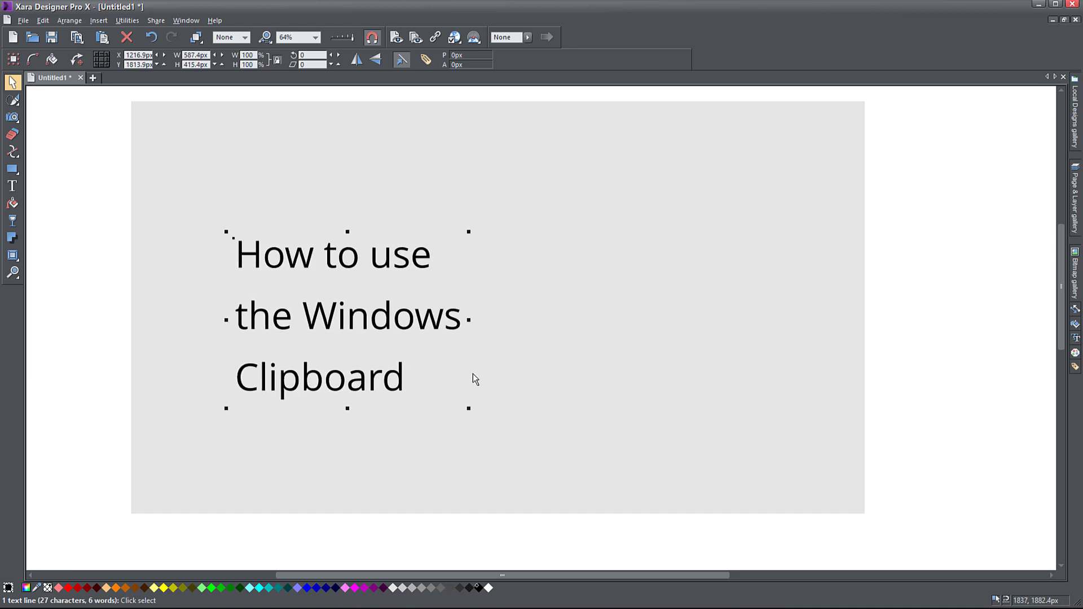
drag(435, 331, 409, 373)
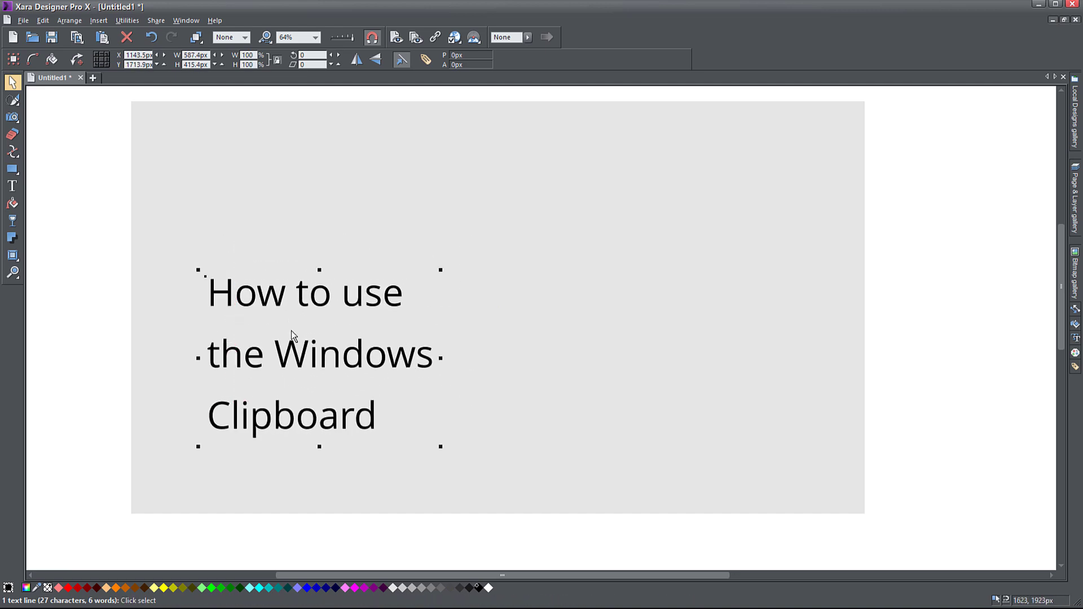
click(99, 249)
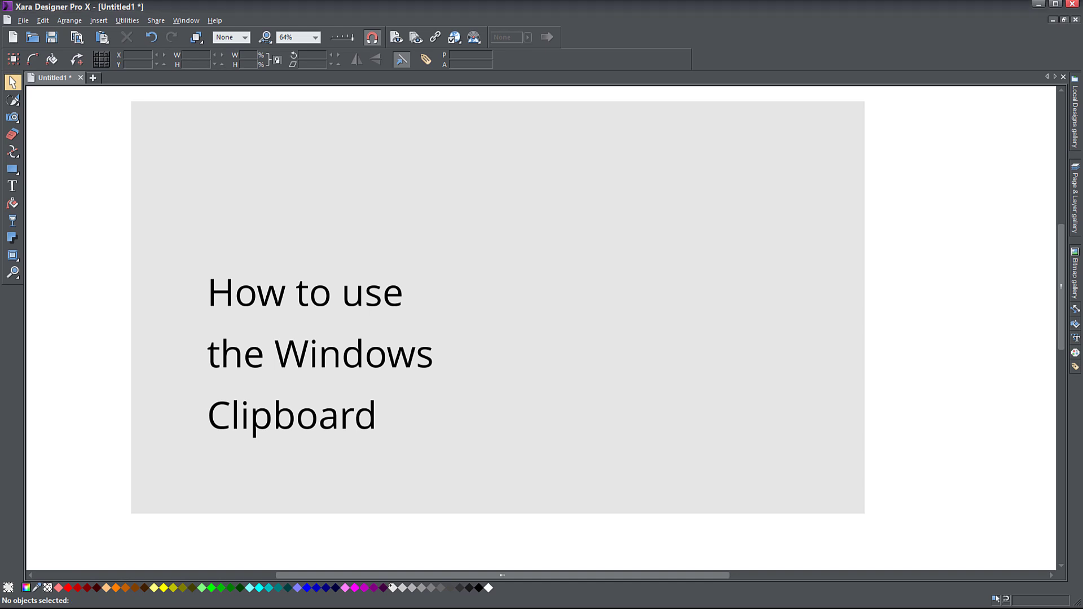
Import the portrait photo at its original resolution, turning off the resolution question, and place it beside the text on its right.
drag(4, 195, 68, 198)
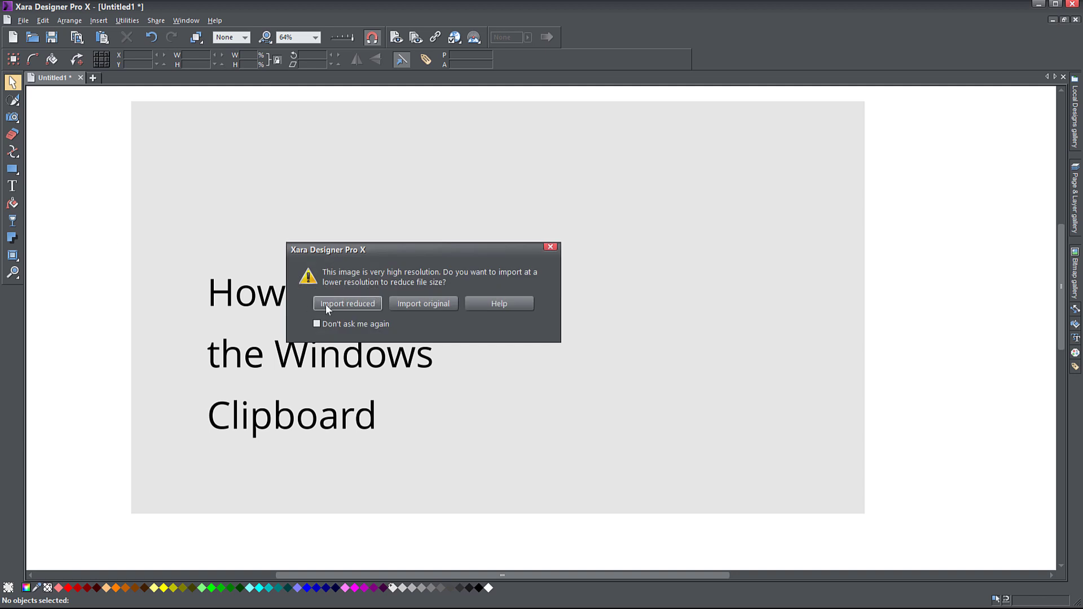
click(356, 327)
click(425, 305)
drag(135, 224, 642, 320)
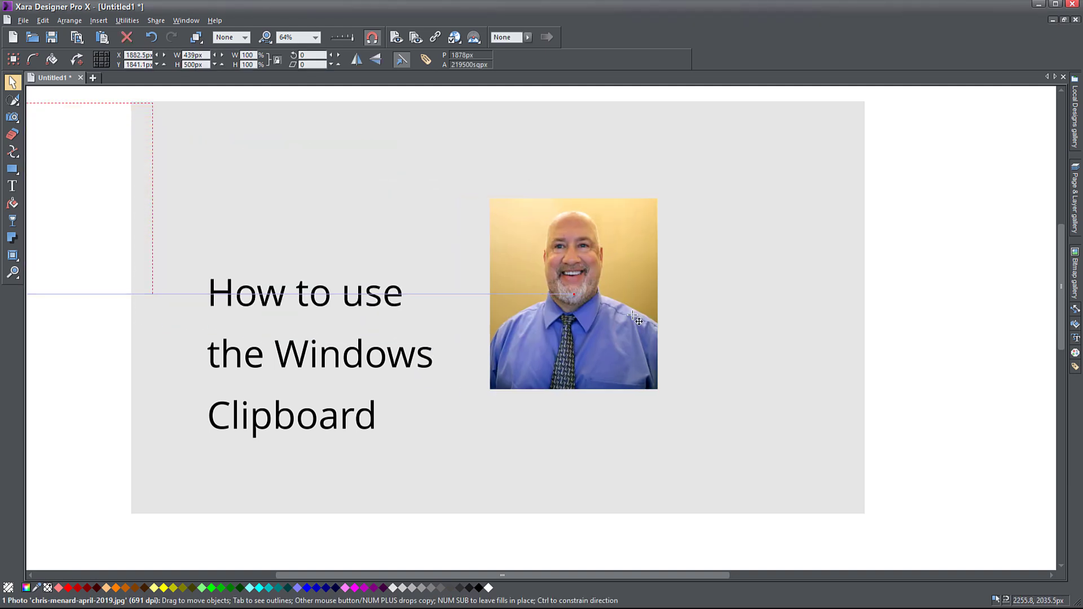
click(63, 230)
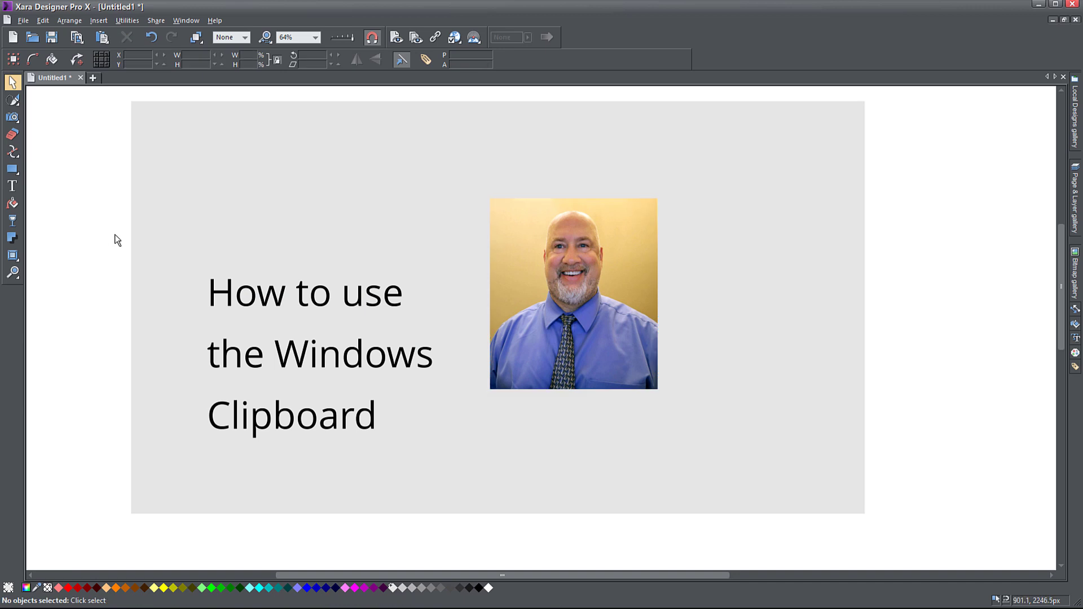
Nudge the background rectangle slightly right and down, and fill it with dark blue #213765 sampled from the photo.
click(235, 191)
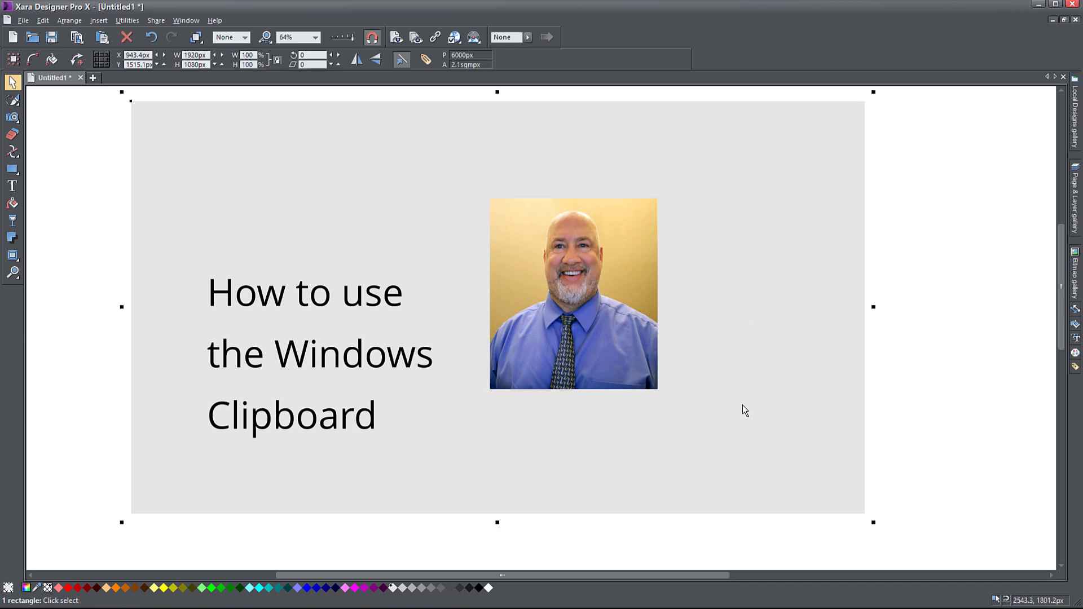
key(Right)
key(Right)
key(Right)
key(Right)
key(Right)
key(Down)
key(Down)
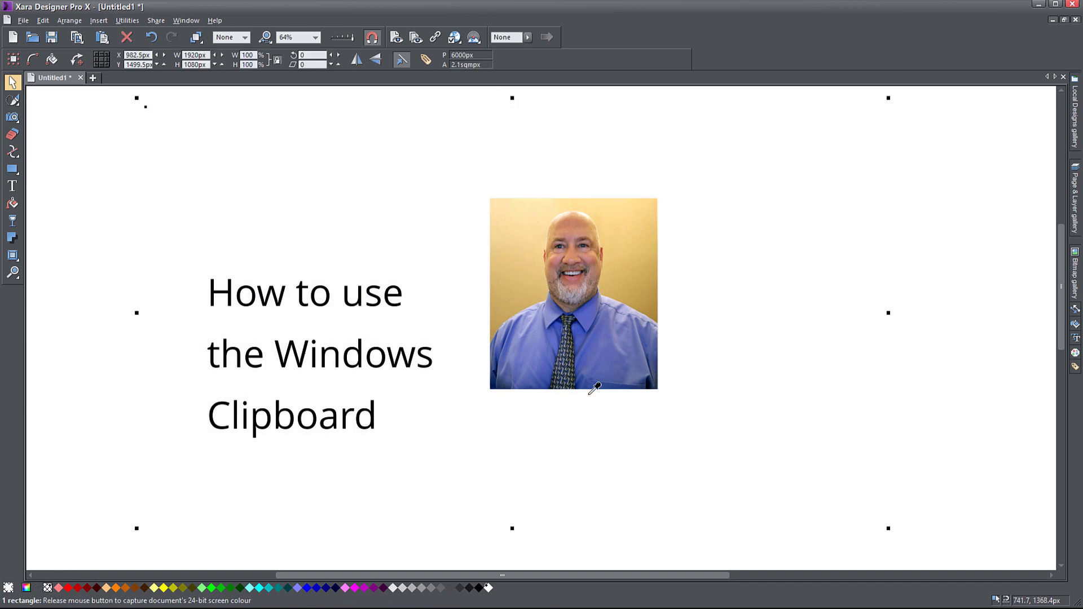
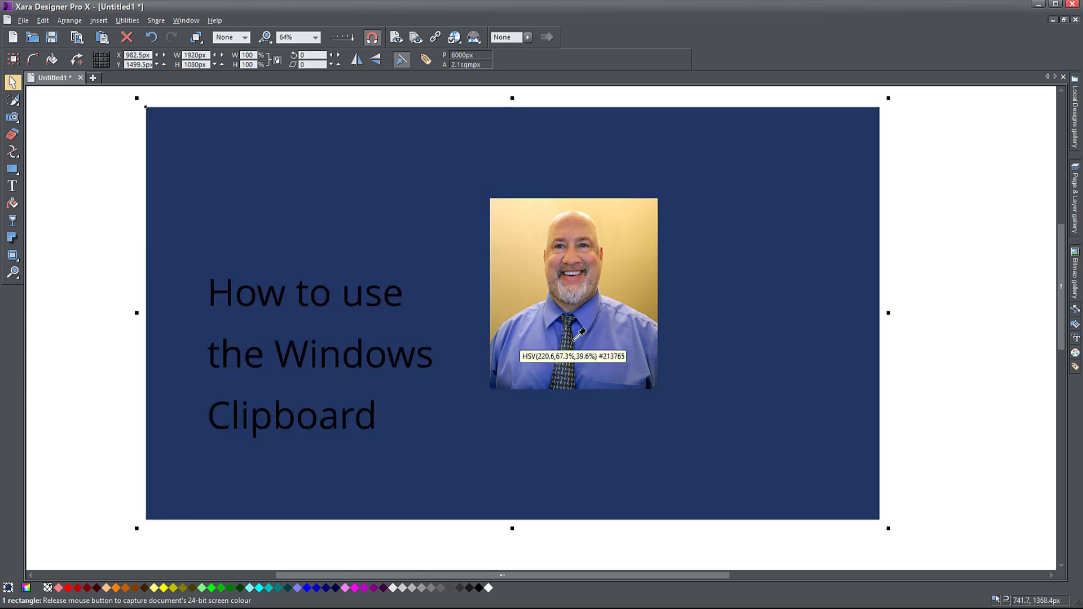
click(330, 228)
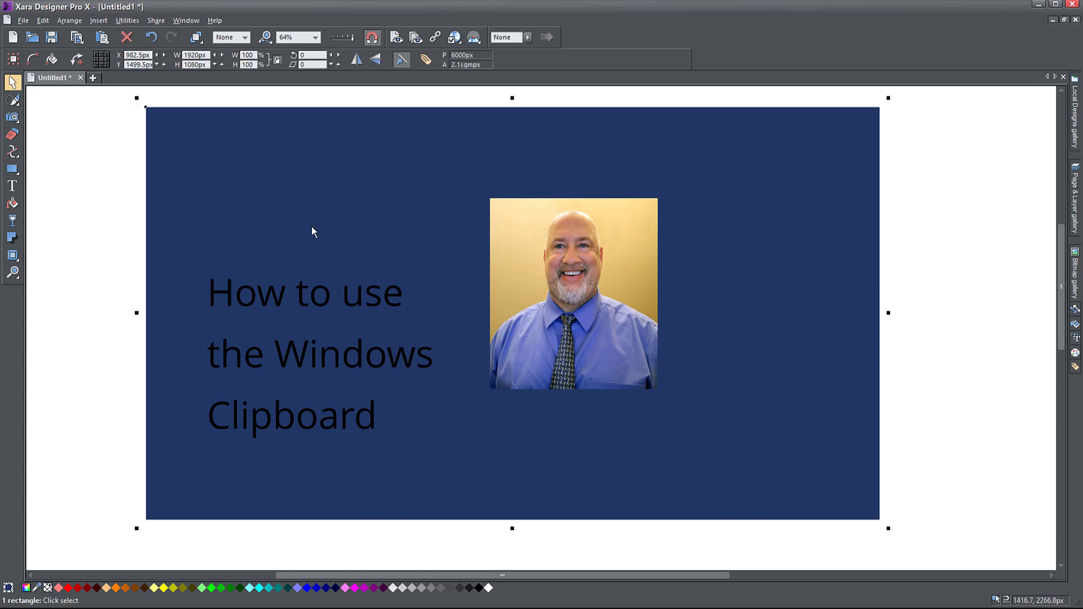
Duplicate the blue rectangle directly over itself and narrow the copy from its right side into a grey panel about 623 px wide.
key(ctrl+d)
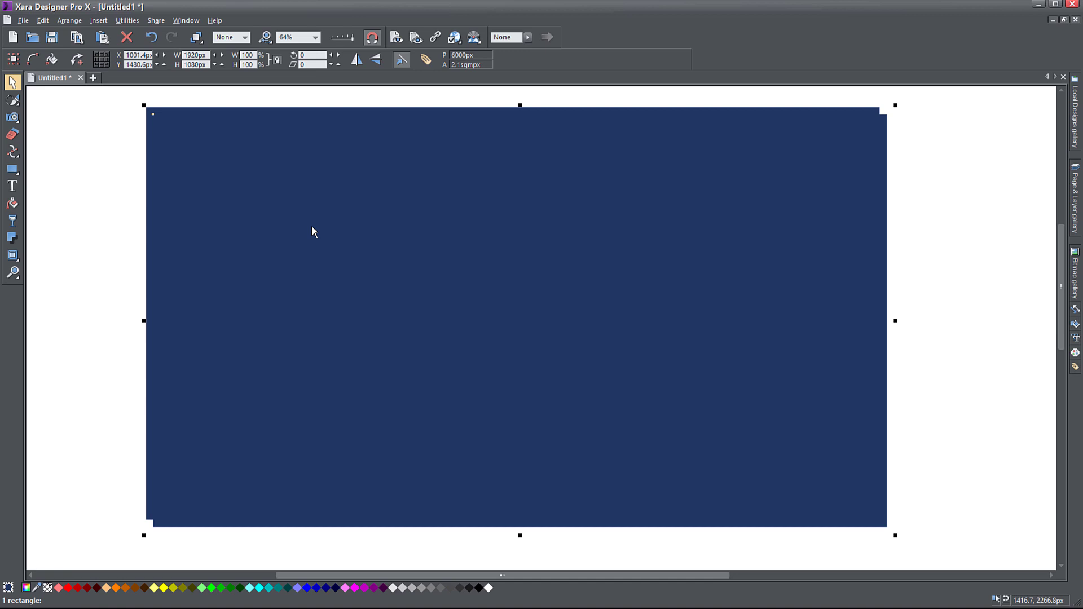
key(Up)
key(Up)
key(Up)
key(Up)
key(Up)
key(Left)
key(Left)
key(Left)
key(Left)
key(Left)
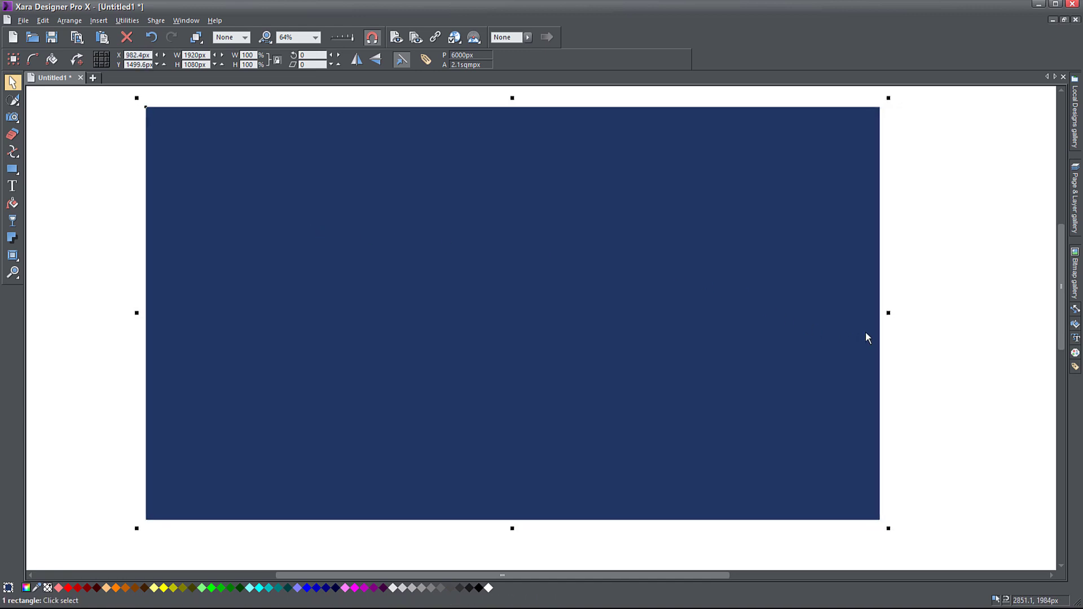
drag(888, 312, 380, 333)
Move the portrait onto the grey panel and the title onto the blue area, colouring the title cream sampled from the photo's background.
drag(584, 347, 283, 291)
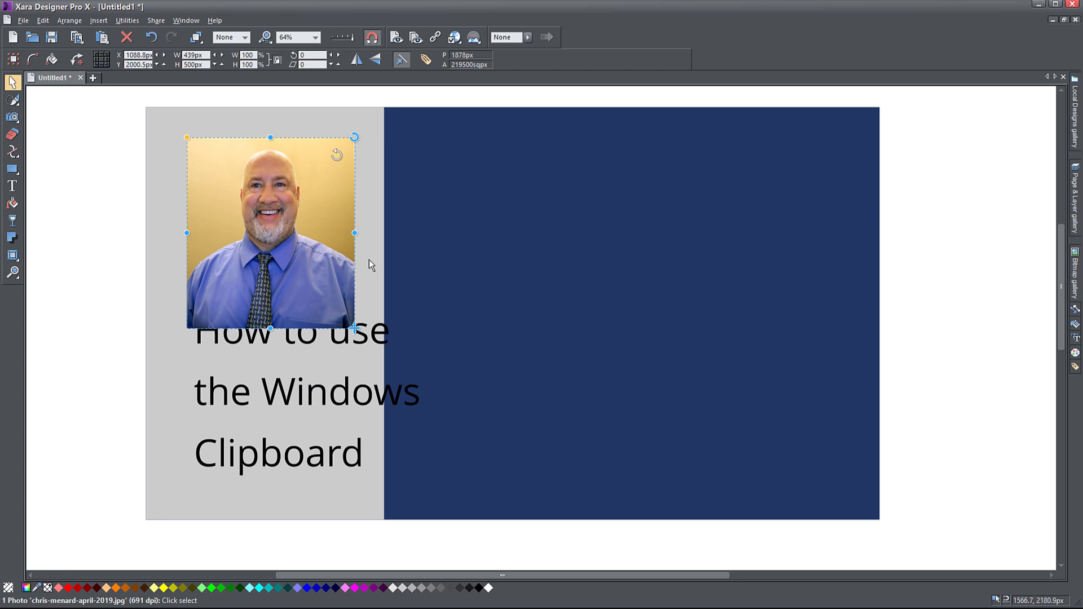
drag(367, 346, 623, 293)
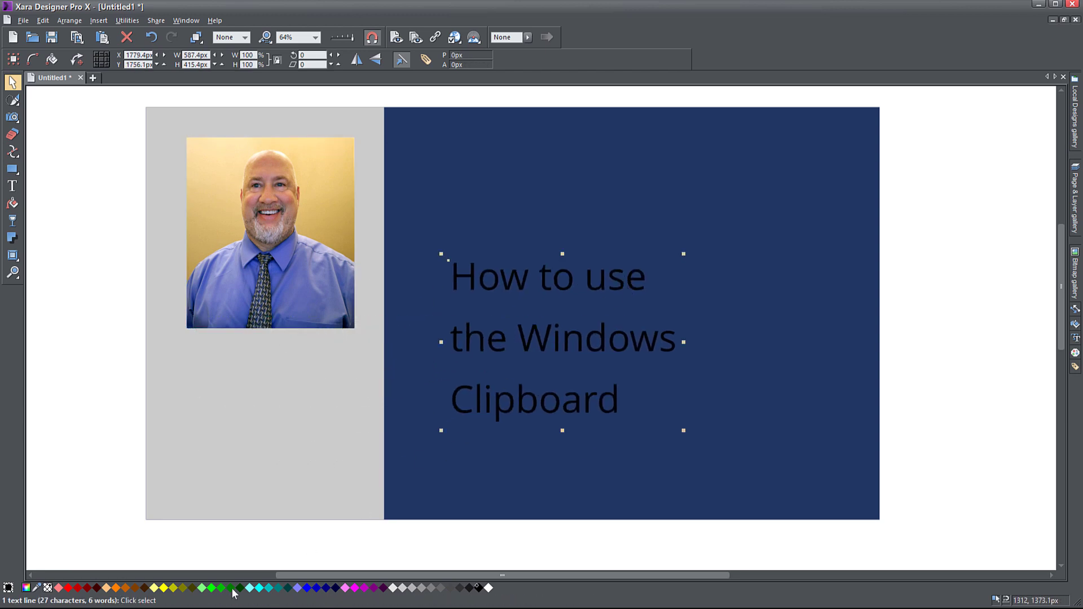
drag(36, 588, 229, 141)
Change the grey panel's fill type from flat to Bitmap.
click(264, 266)
click(235, 379)
click(20, 208)
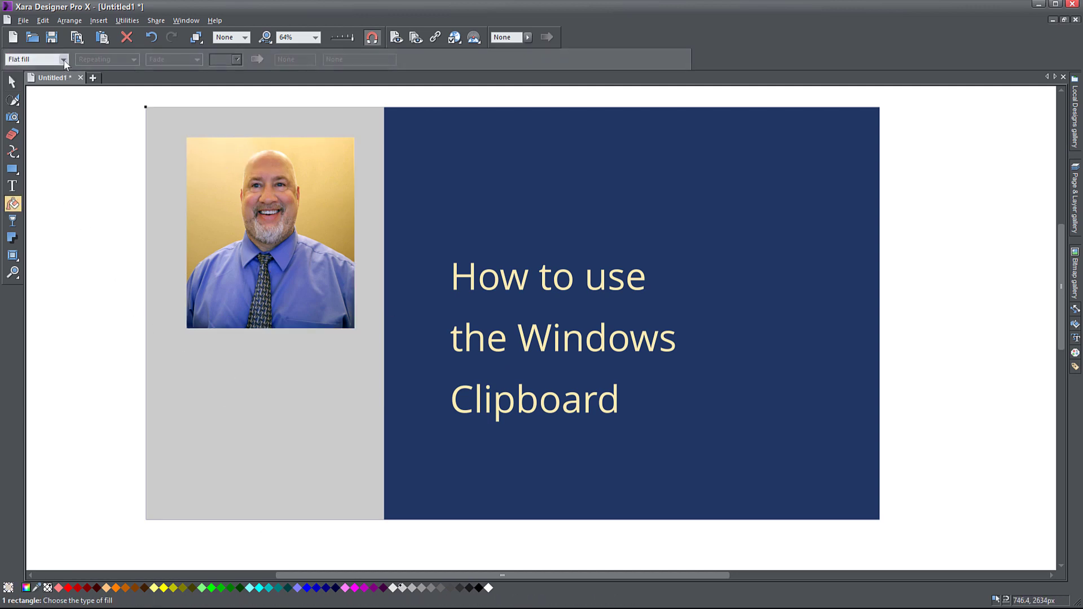
click(35, 59)
click(25, 137)
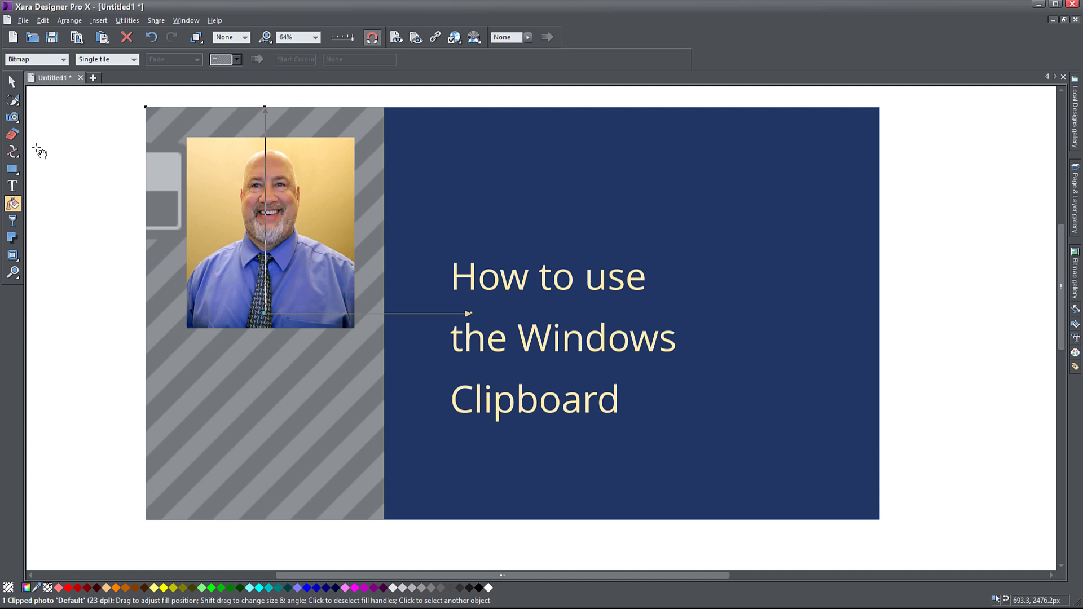
Remove the separate portrait and replace the panel's bitmap fill with the portrait photo from the Bitmap gallery.
click(11, 81)
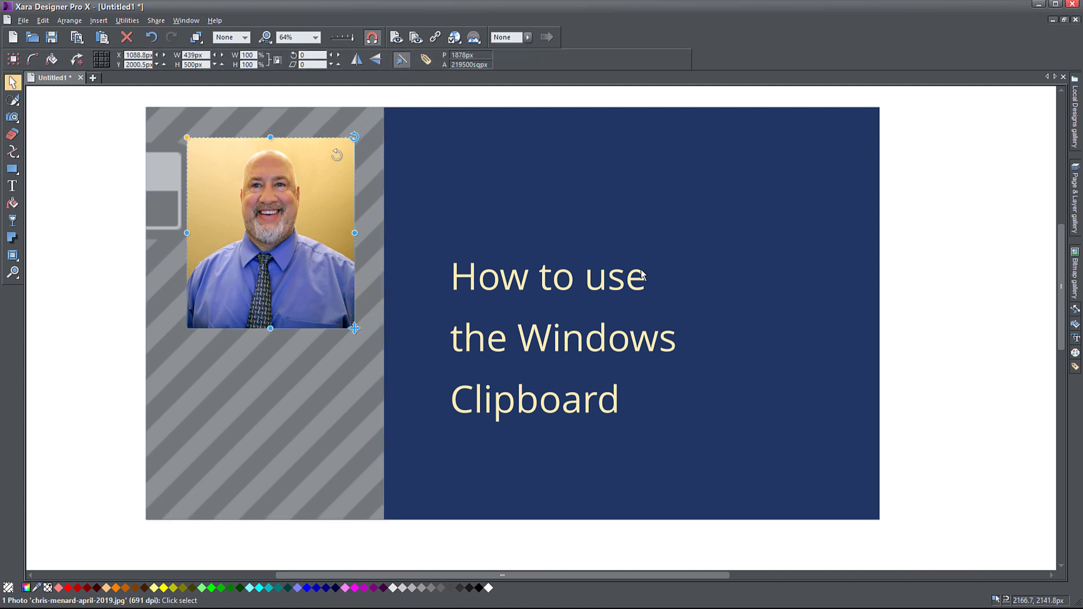
click(1074, 277)
click(1054, 77)
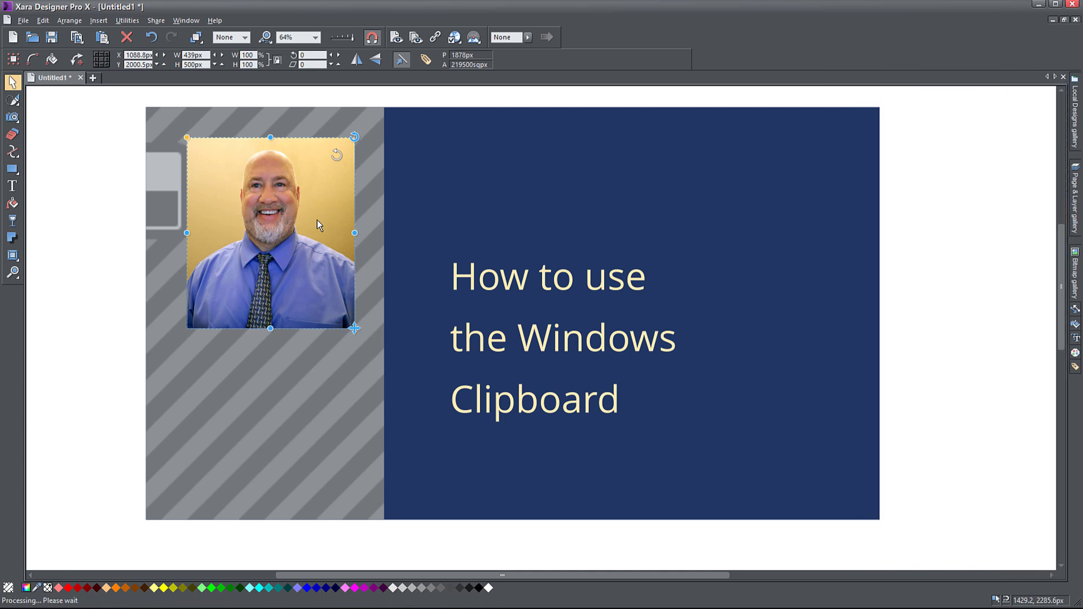
click(1075, 274)
drag(865, 242, 275, 316)
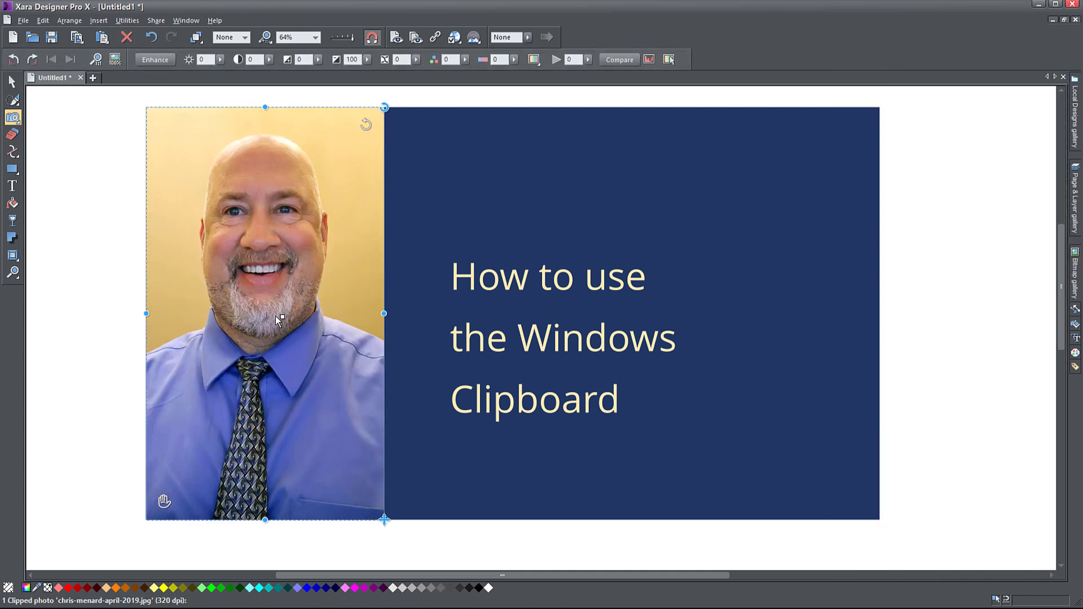
Enlarge the portrait fill slightly within its panel.
click(11, 207)
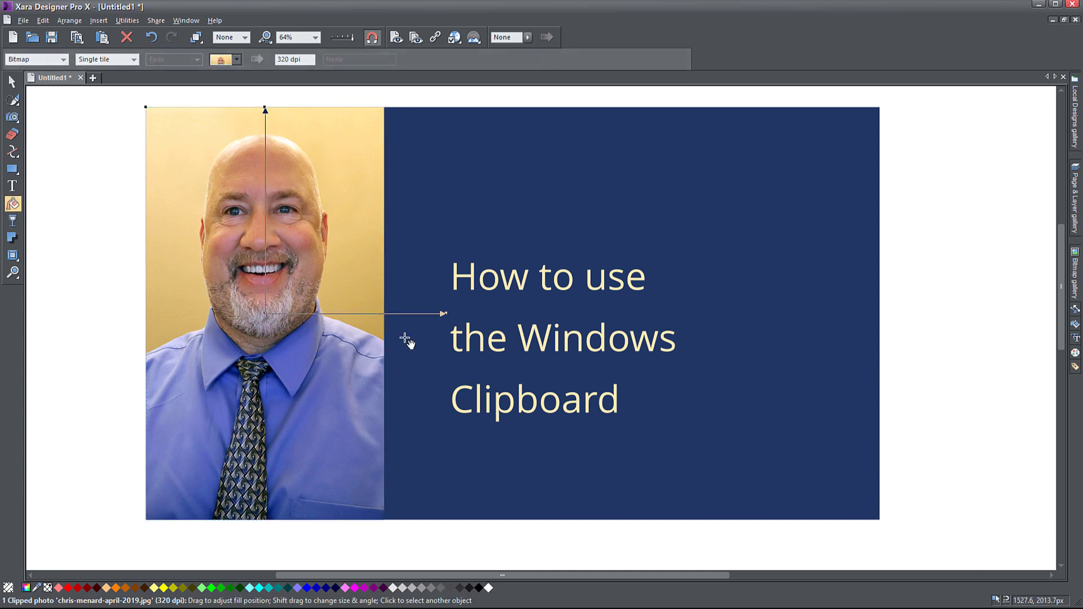
mouse_move(447, 316)
mouse_down()
mouse_move(455, 339)
mouse_move(460, 310)
mouse_move(476, 315)
mouse_move(445, 312)
mouse_move(456, 313)
mouse_up()
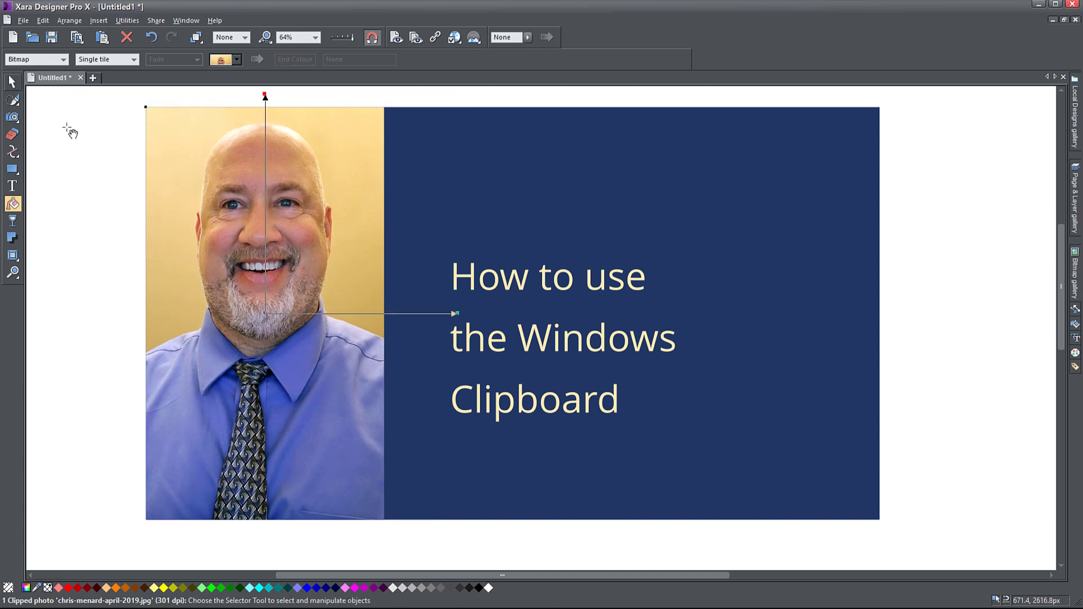
click(12, 82)
right_click(168, 159)
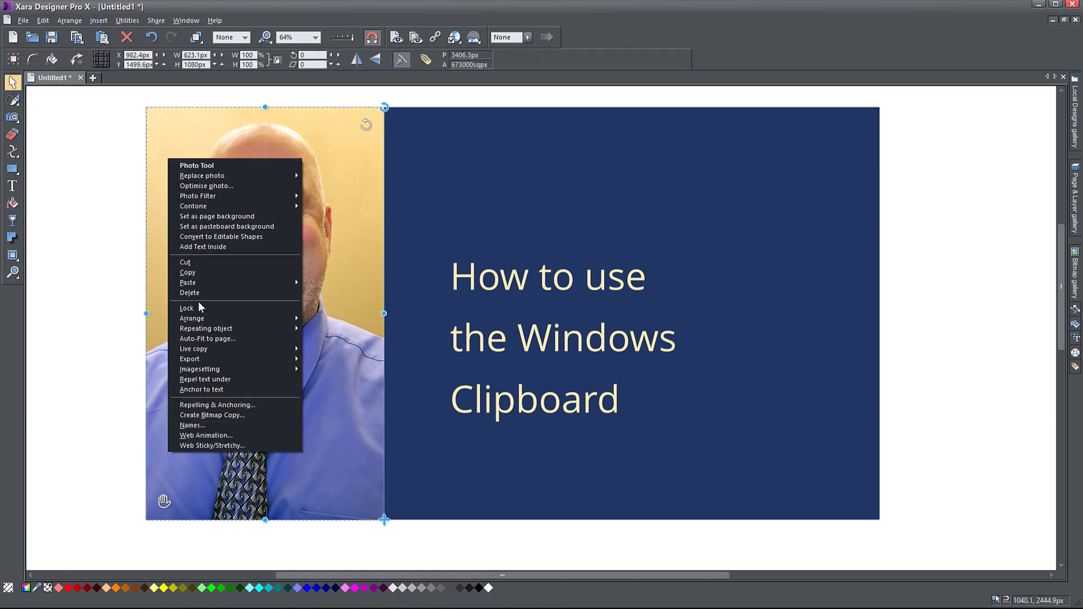
key(Escape)
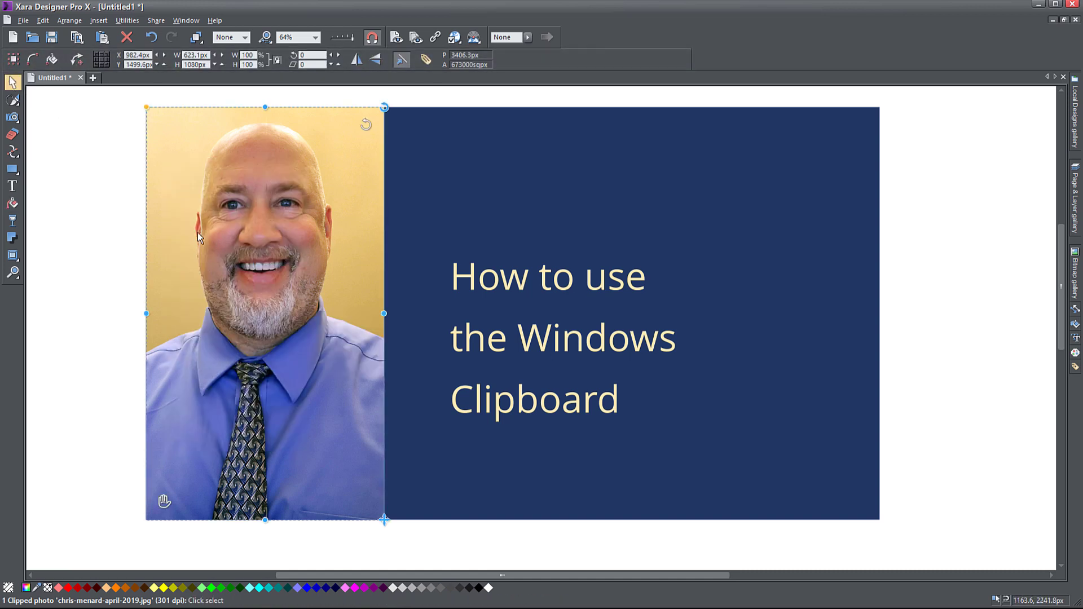
Slant the portrait panel's right edge, widening its top and shortening its bottom to about 433 px, and fade its lower part with a linear transparency.
click(12, 151)
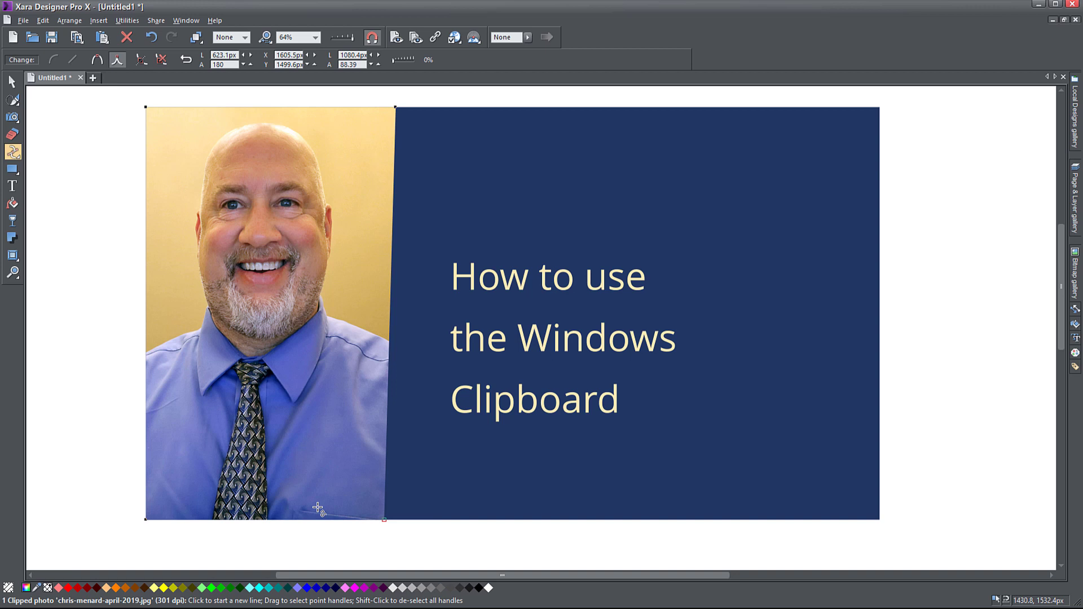
drag(317, 508, 317, 508)
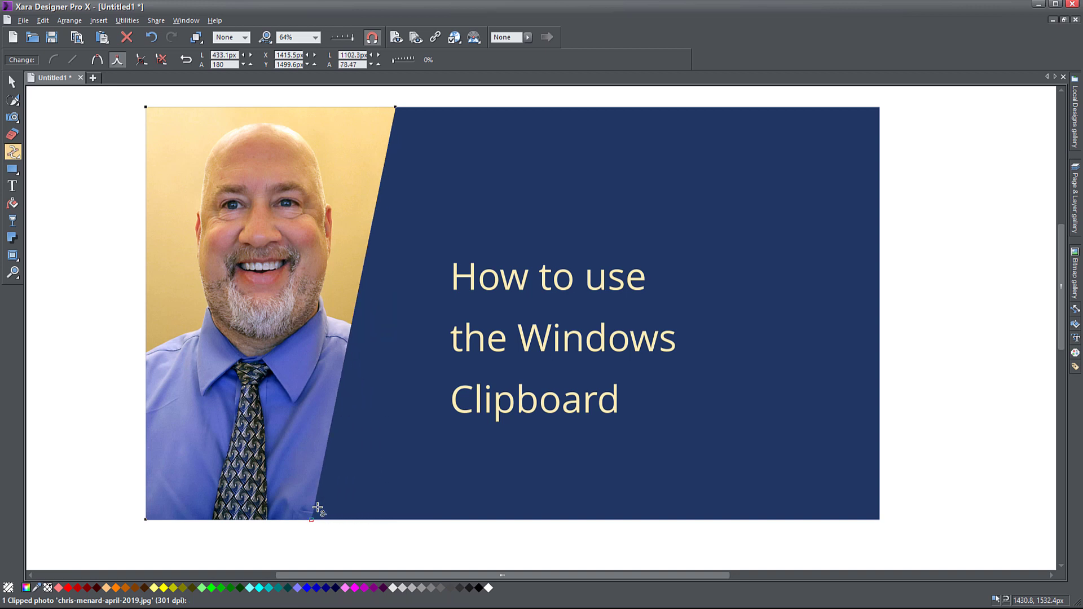
click(13, 221)
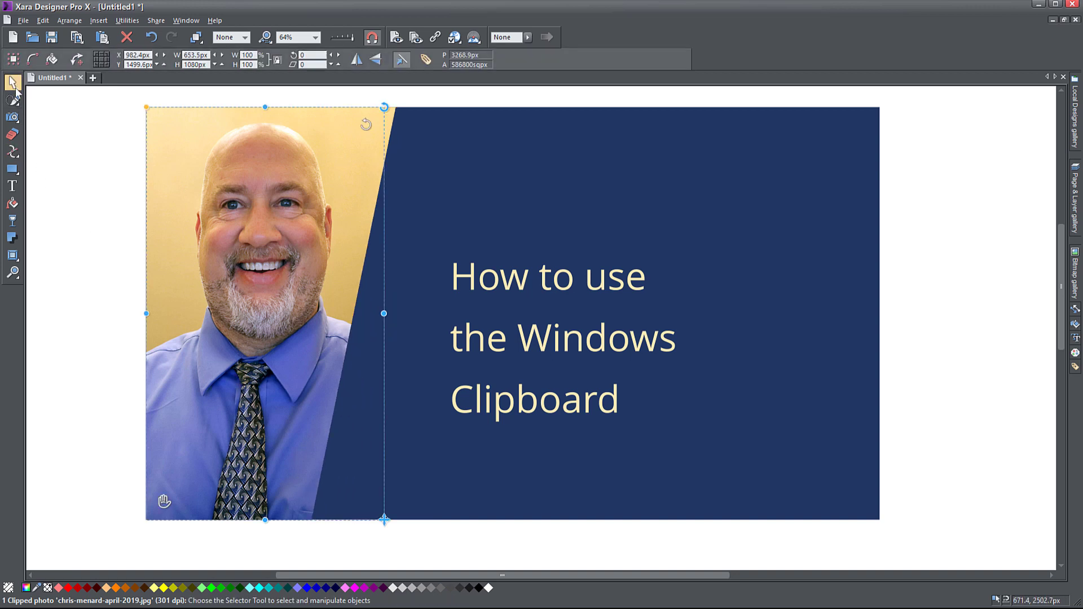
drag(222, 337, 218, 516)
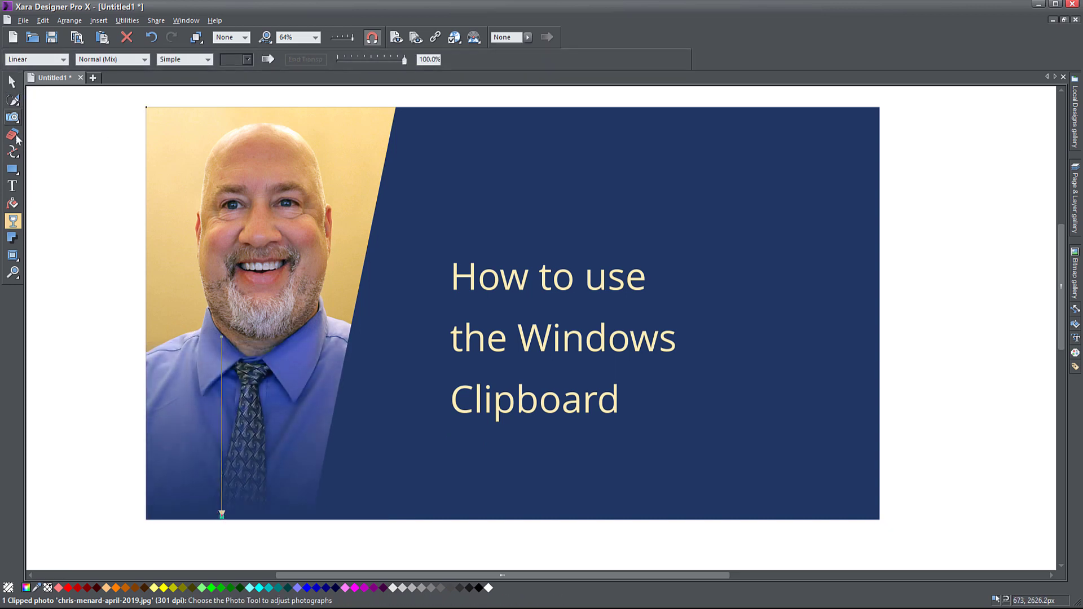
Shrink the portrait fill and shift it up in the panel, and shorten the linear transparency to fade out the photo's bottom edge.
click(14, 204)
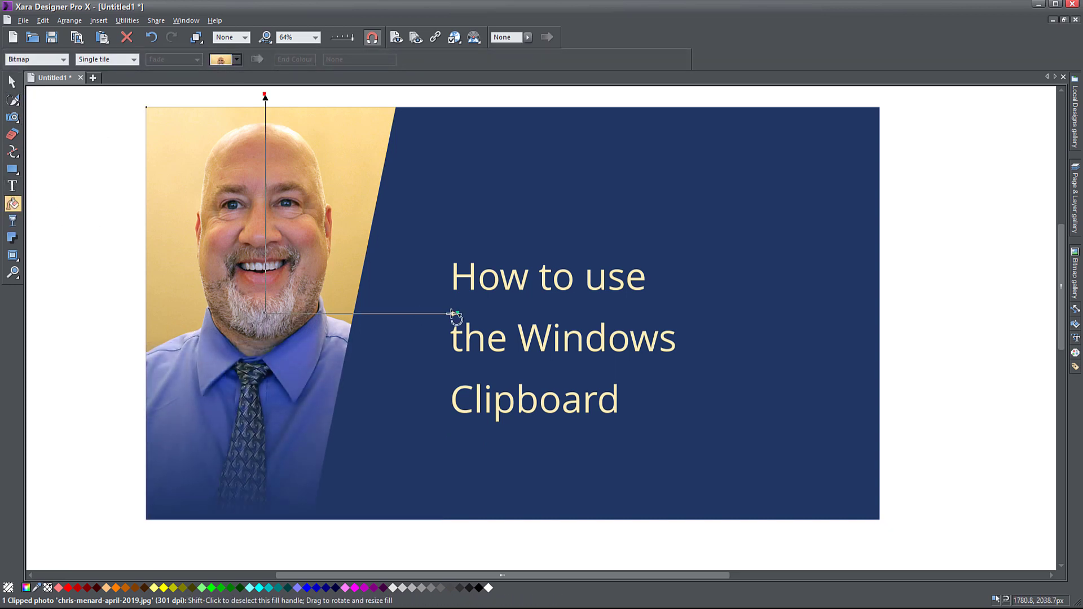
drag(451, 316, 263, 274)
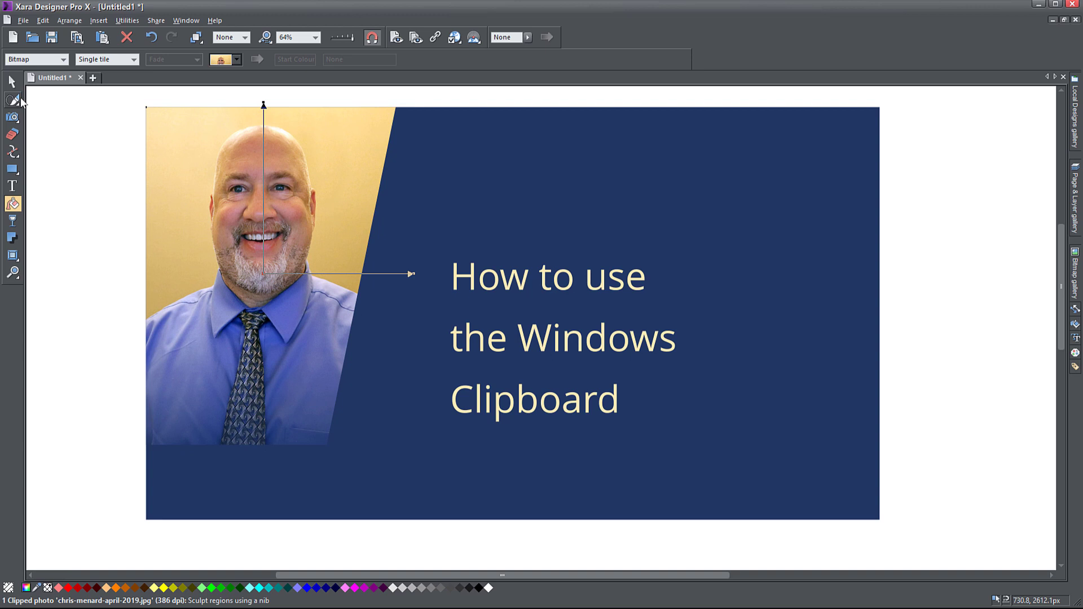
click(13, 220)
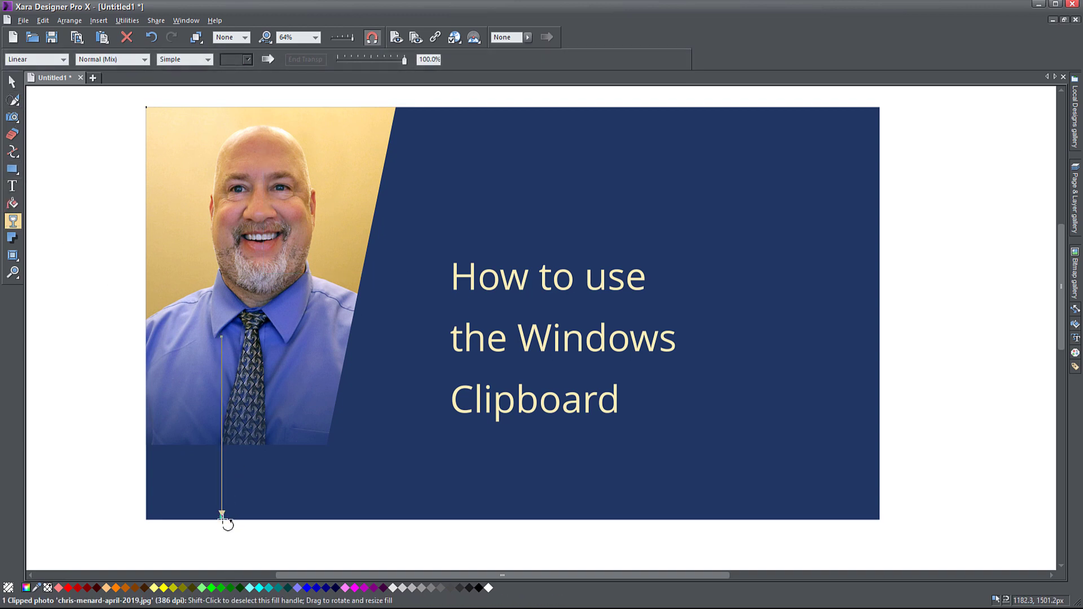
drag(223, 515, 224, 453)
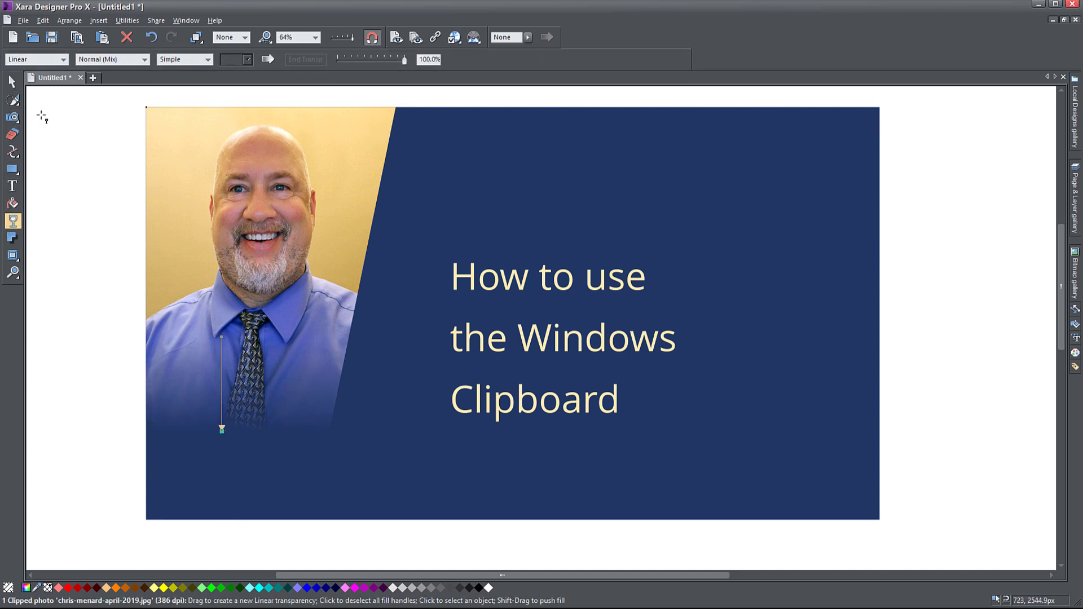
click(12, 81)
Add the text "Training by" with the trainer's full name on a second line, and move it onto the blue area below the portrait.
key(F8)
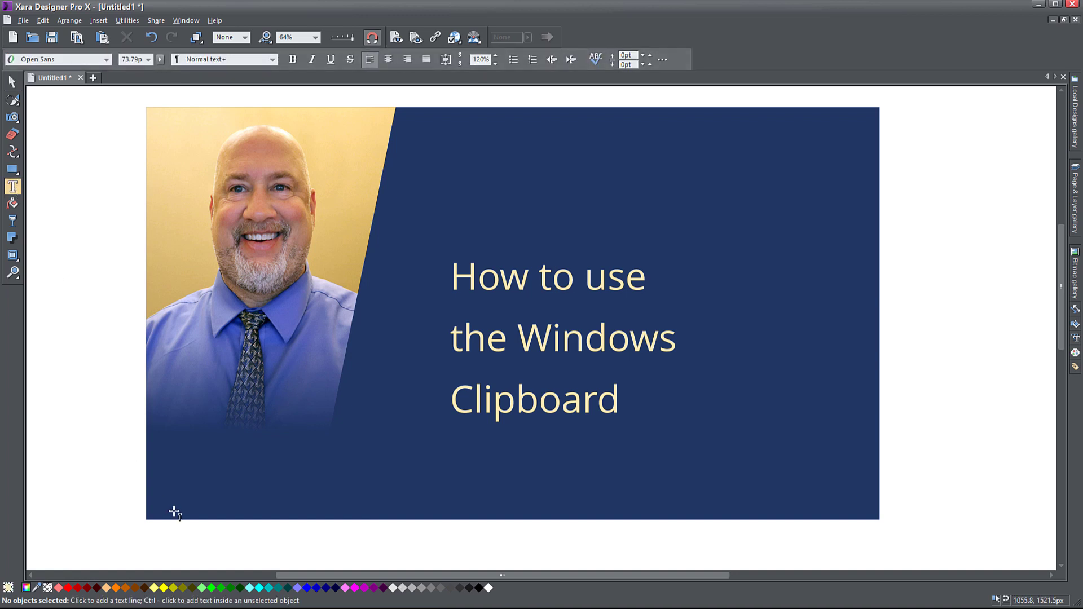
click(190, 494)
text(Chris M)
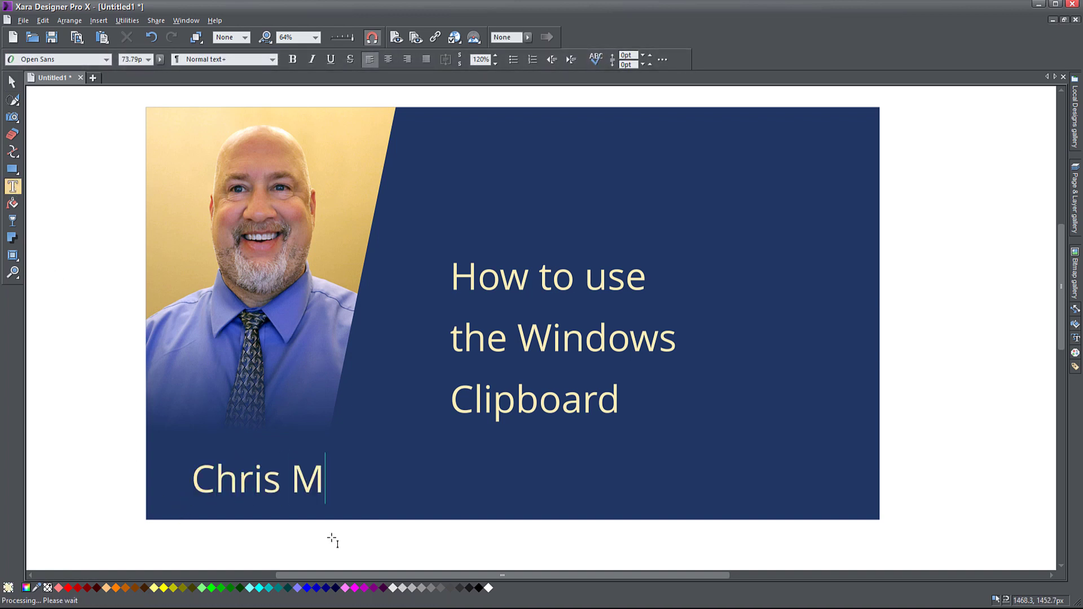
text(Training by:)
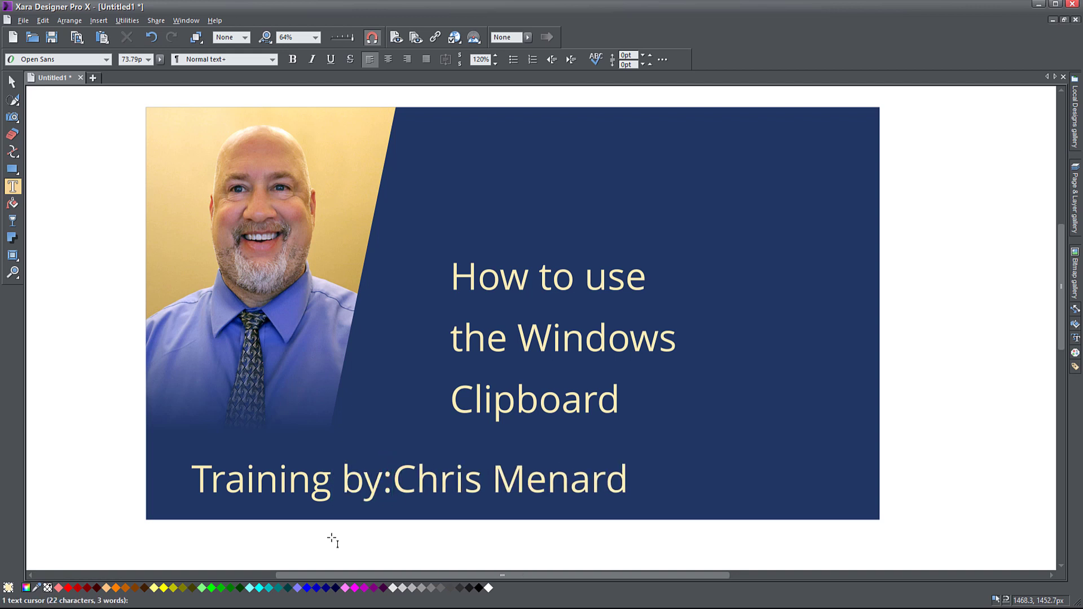
key(BackSpace)
key(Return)
key(F2)
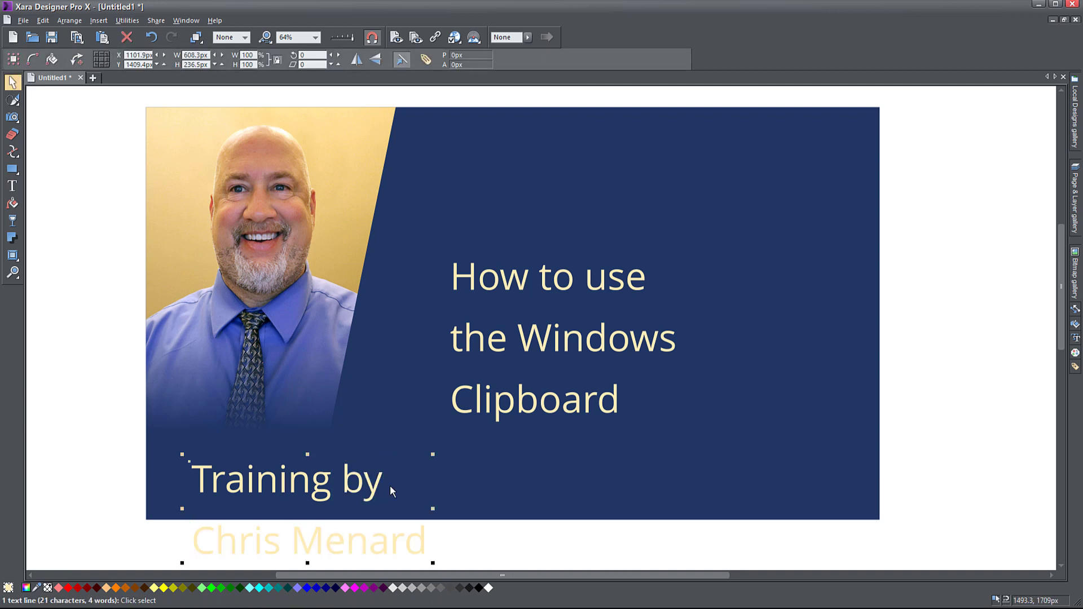
drag(428, 556, 406, 497)
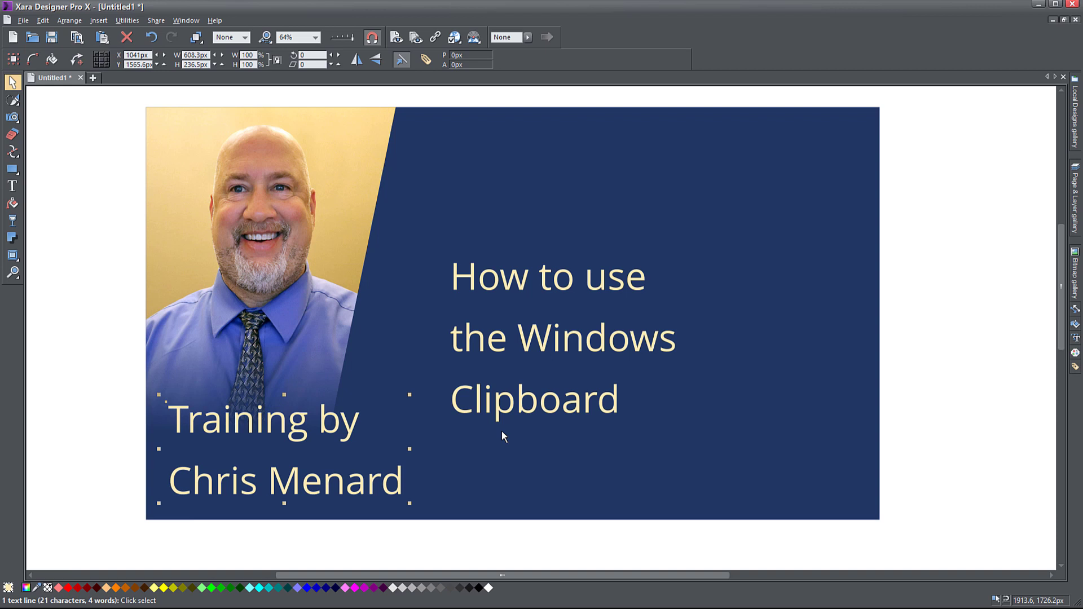
Move the title up and left beside the portrait's slanted edge and apply the AdobeGothicStd Bold font from the Fonts gallery.
drag(500, 413, 387, 371)
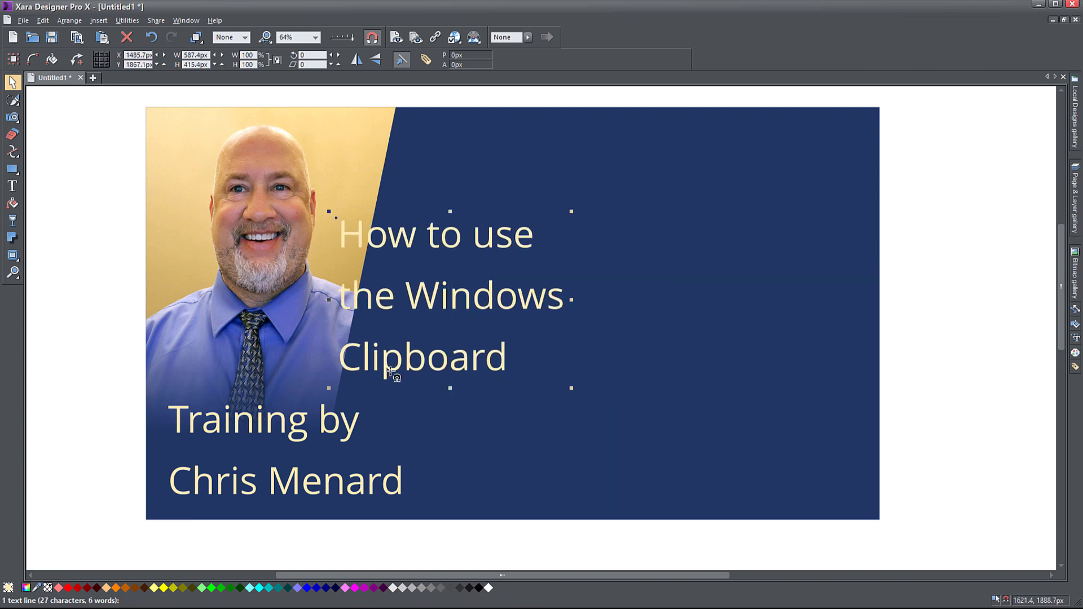
click(1077, 341)
click(1052, 79)
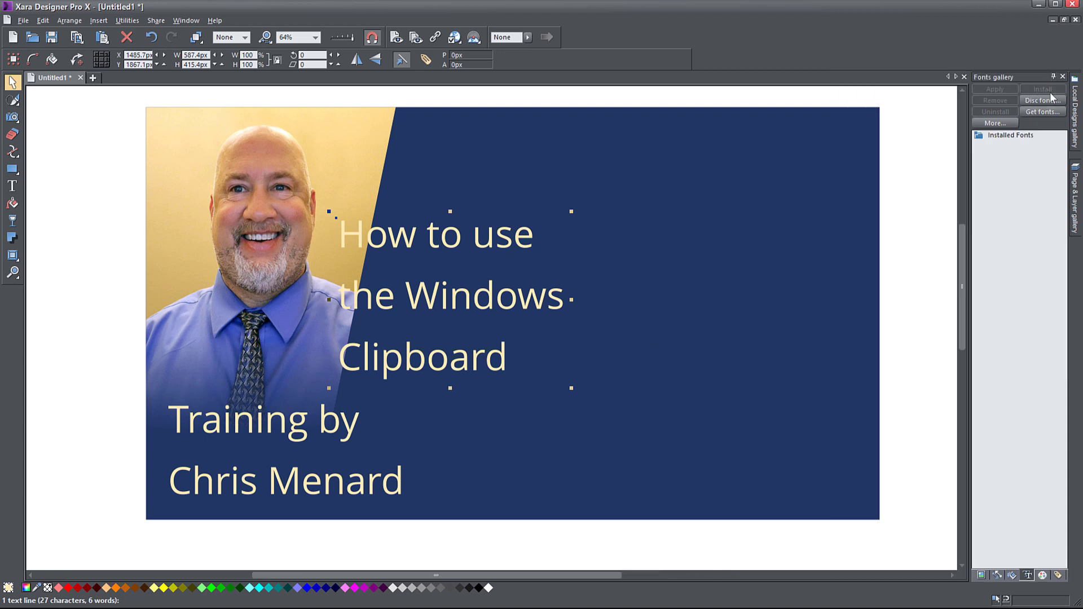
drag(969, 177, 847, 187)
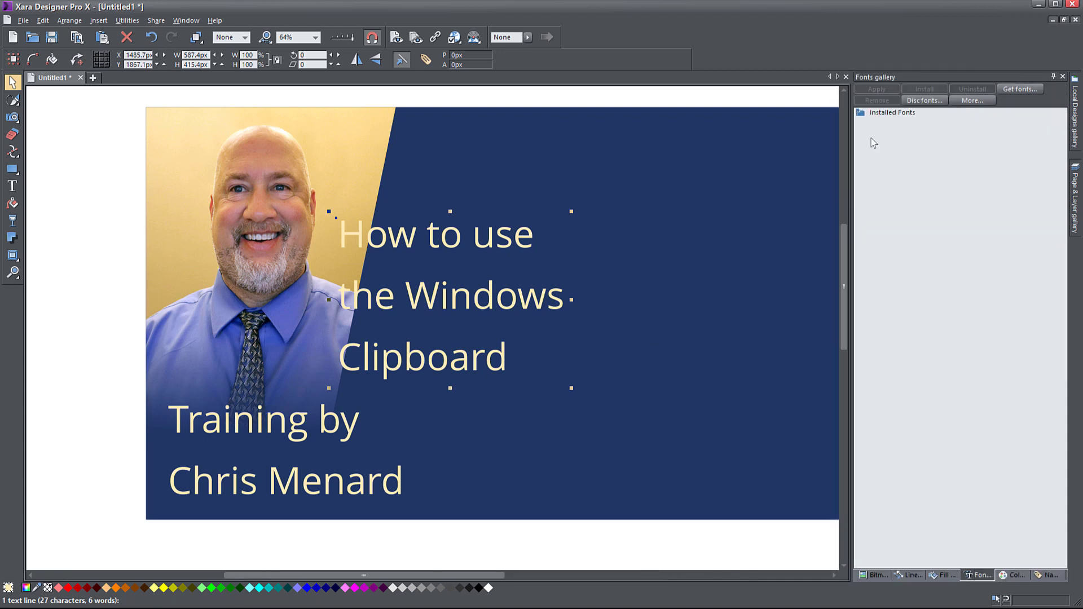
drag(546, 309, 620, 305)
scroll(912, 407, down, 3)
scroll(982, 317, down, 12)
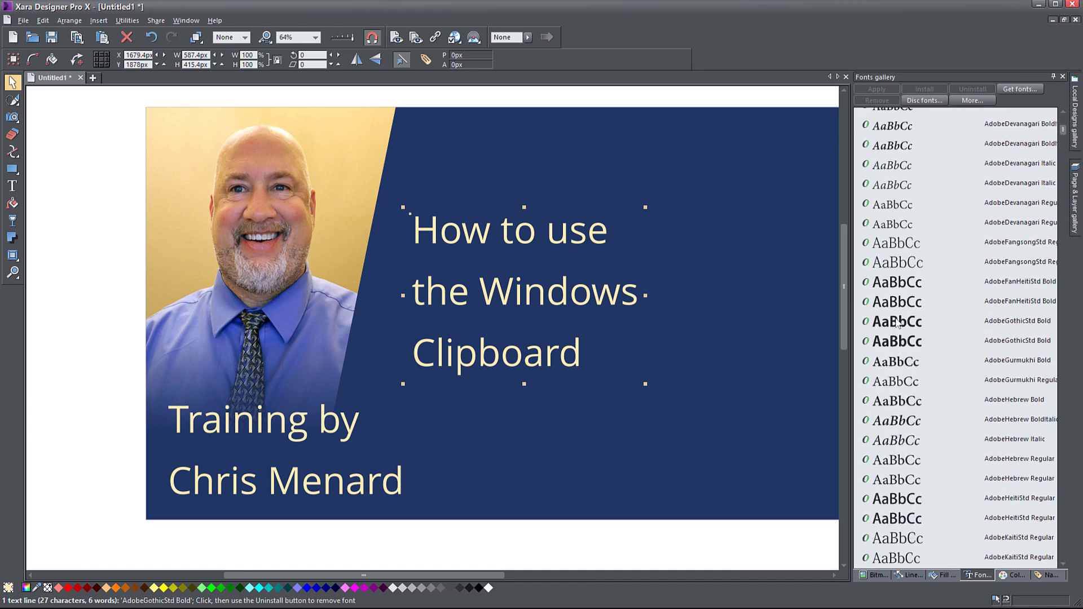
double_click(897, 322)
Delete the word "the" from the title, keeping "How to use", "Windows" and "Clipboard" on three separate lines.
click(11, 188)
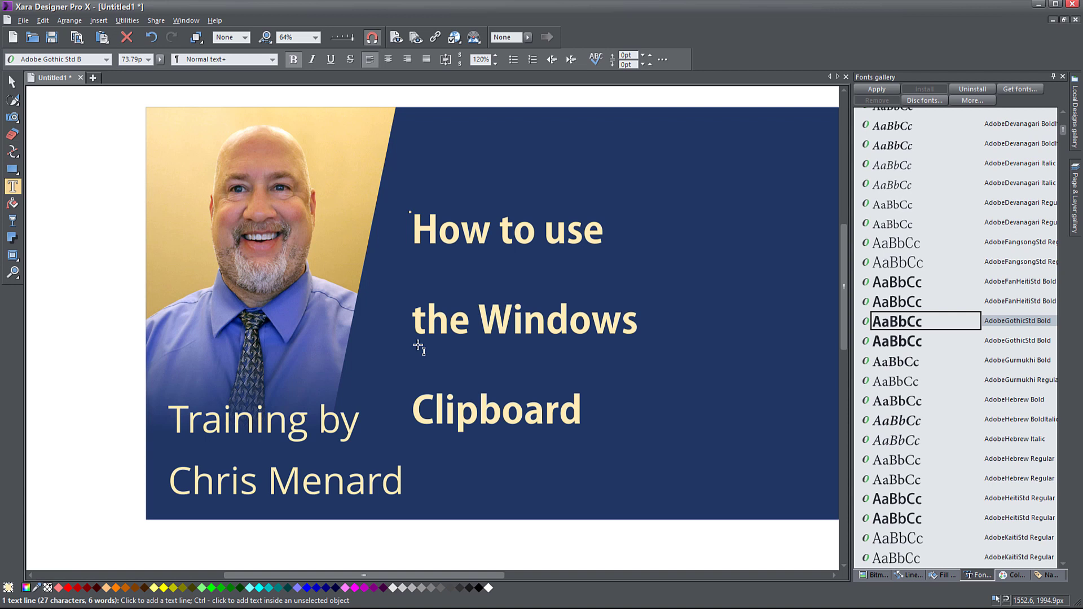
click(570, 232)
click(504, 232)
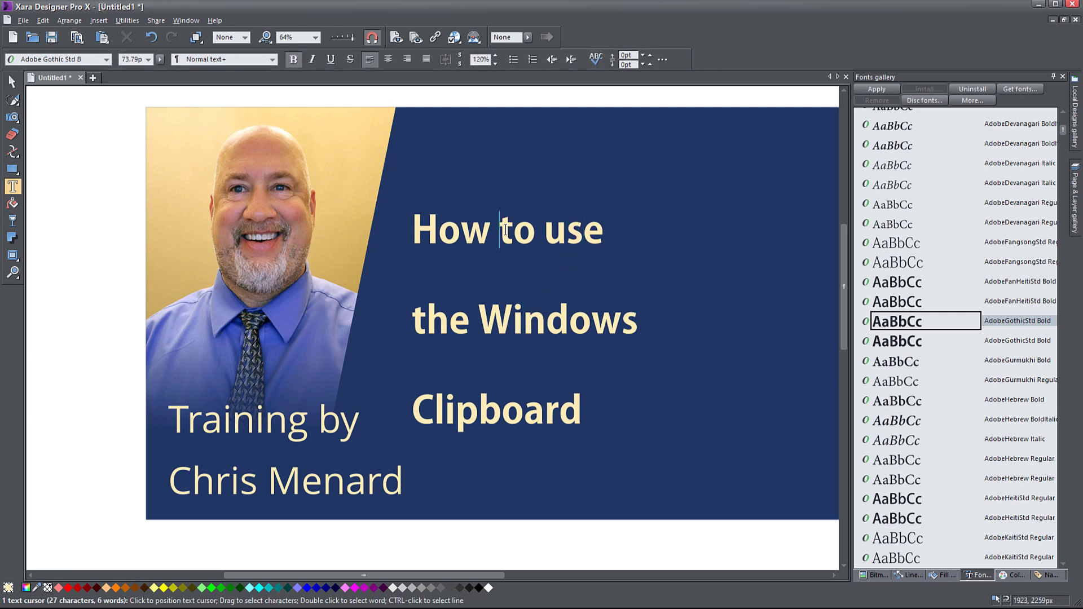
key(End)
key(Delete)
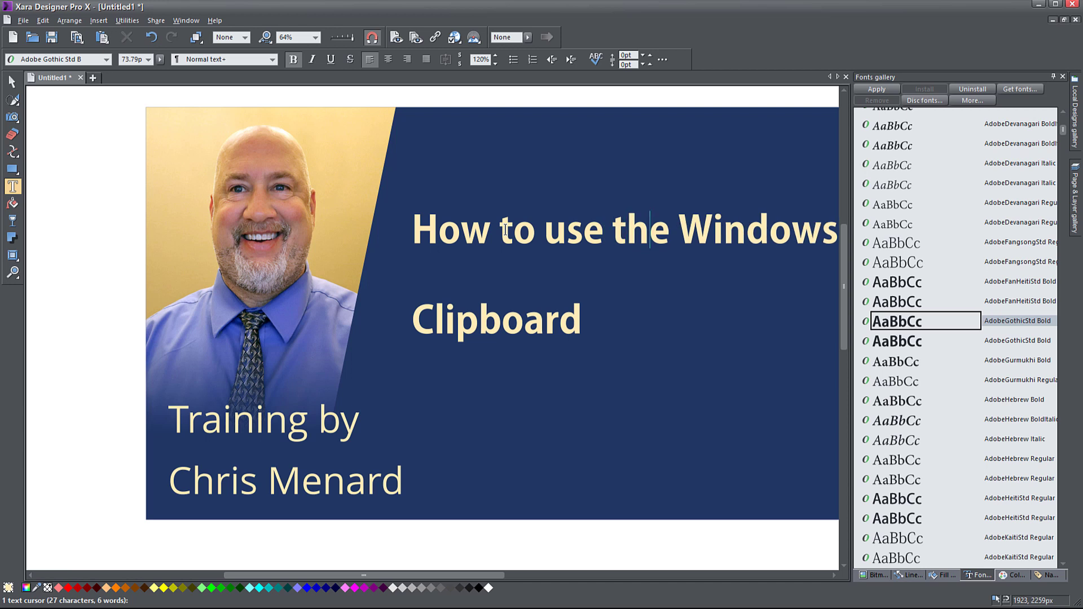
key(Return)
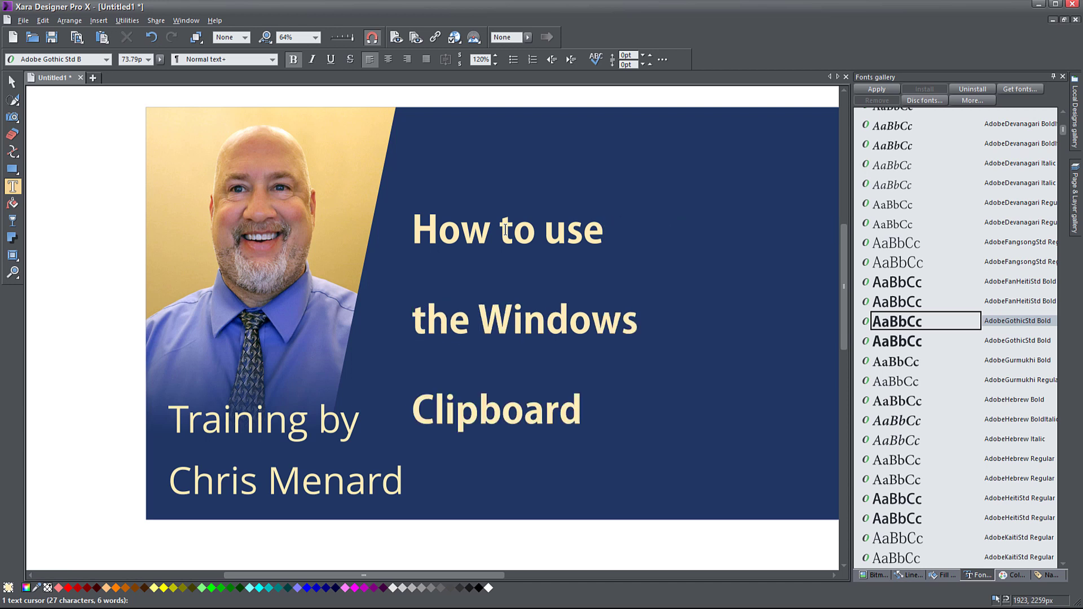
key(Return)
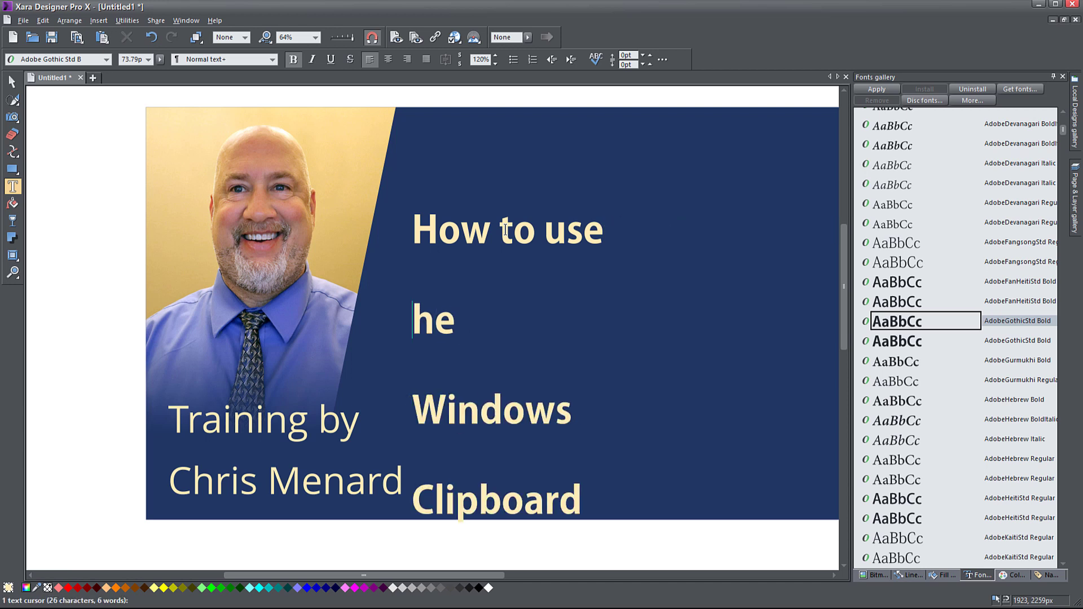
key(BackSpace)
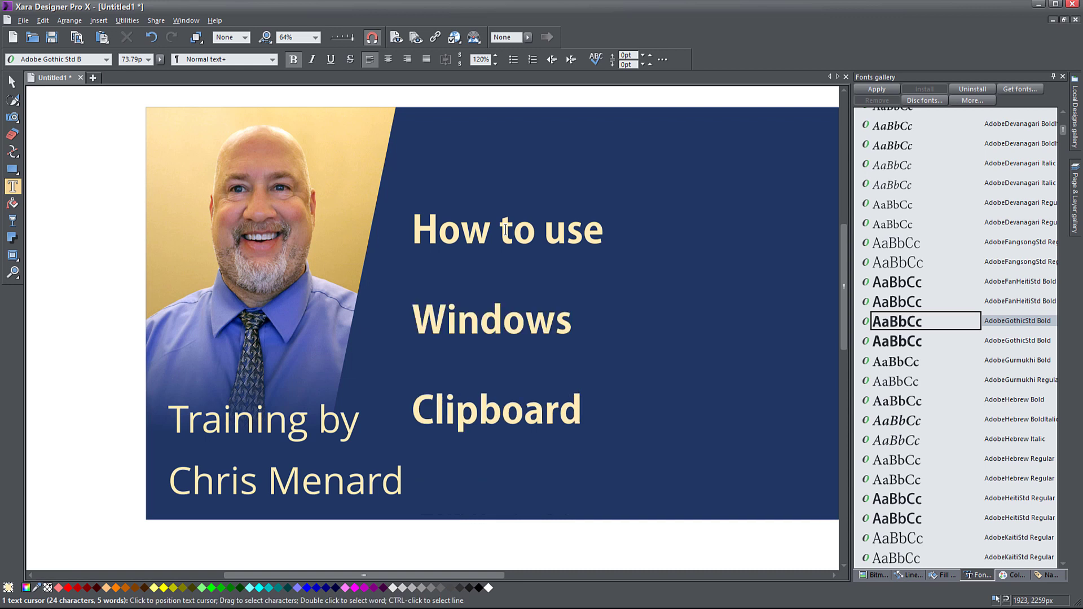
Reduce the line spacing of the whole title to 55%.
key(ctrl+a)
click(495, 63)
click(495, 64)
click(496, 64)
click(495, 64)
click(495, 64)
click(495, 64)
click(496, 63)
key(Escape)
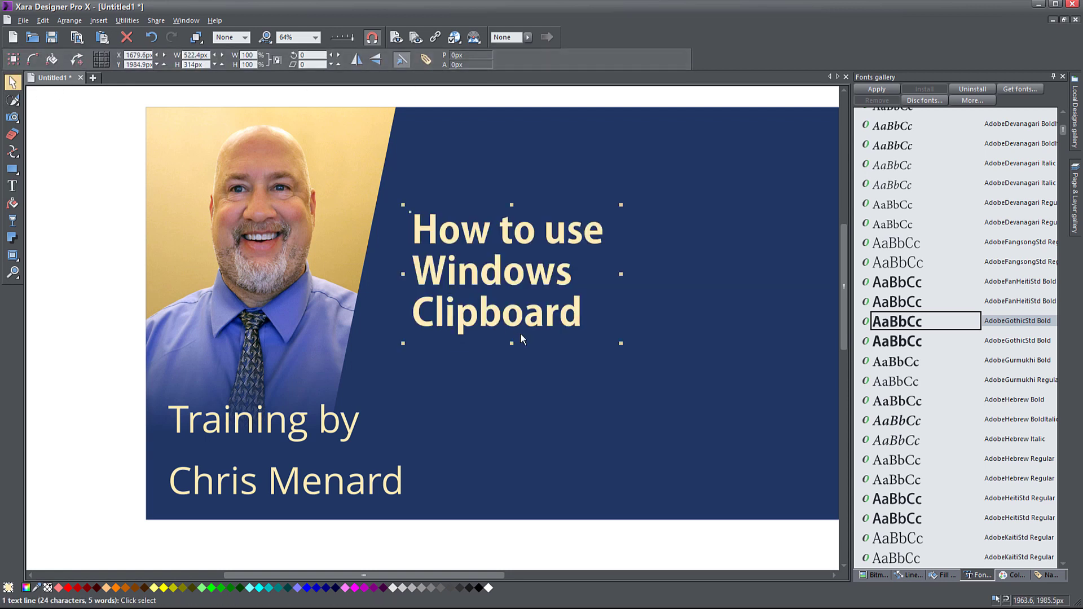
Enlarge the title to about 899 × 540 px and place it beside the portrait's slanted edge.
key(F2)
drag(501, 325, 482, 373)
drag(598, 258, 745, 212)
drag(632, 362, 612, 398)
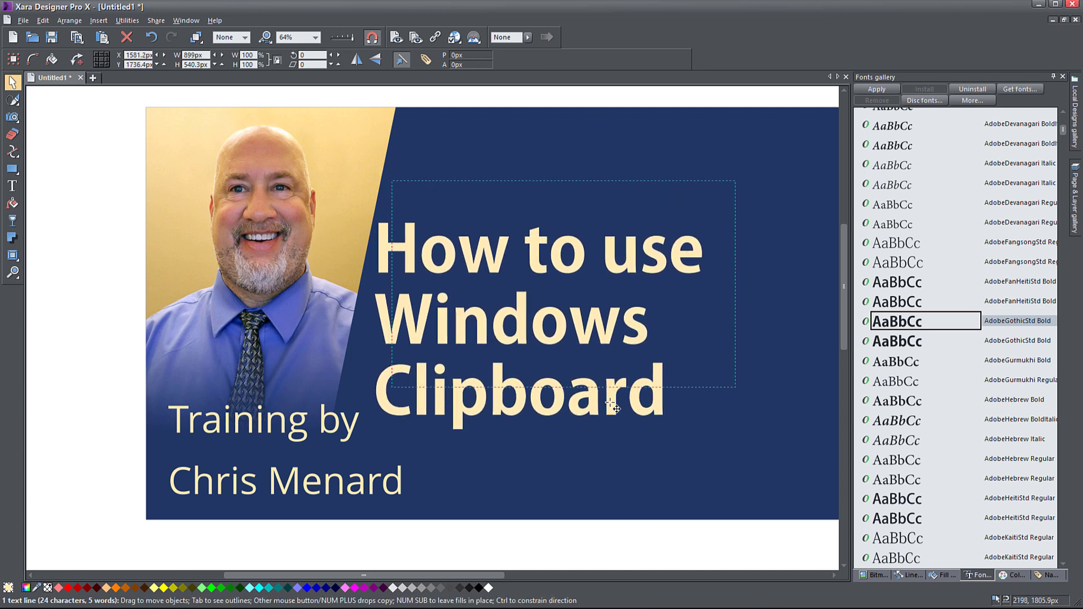
Insert "the" before "Windows" in the title and join "Clipboard" onto that line to read "the Windows Clipboard".
click(13, 185)
click(386, 316)
text(the)
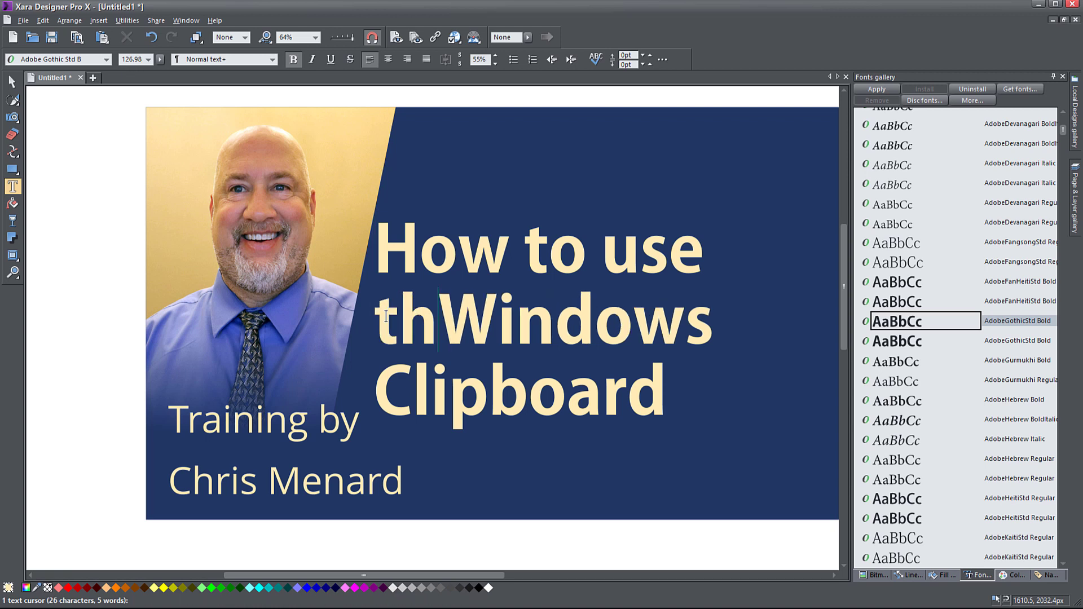
click(12, 81)
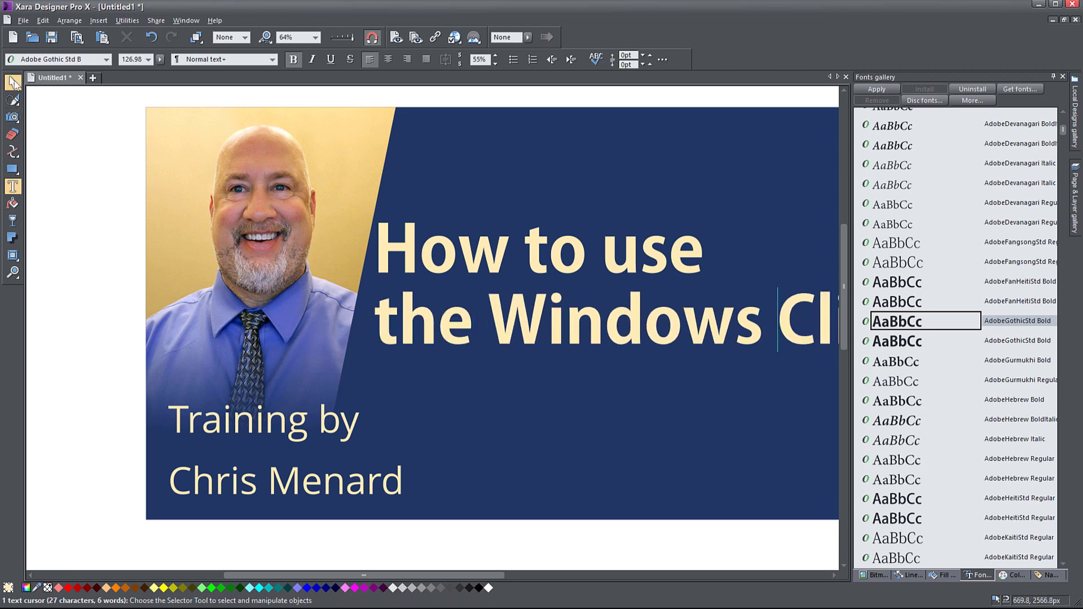
Move the two-line title to the lower part of the thumbnail and scale it down to fit within the page width.
drag(348, 431, 226, 475)
scroll(225, 475, down, 1)
drag(705, 498, 629, 483)
mouse_move(526, 462)
mouse_down()
mouse_move(509, 462)
mouse_move(530, 471)
mouse_up()
Move the trainer credit onto the blue area beside the portrait and apply the AdobeFanHeitiStd Bold font to it.
drag(277, 367, 488, 255)
click(12, 189)
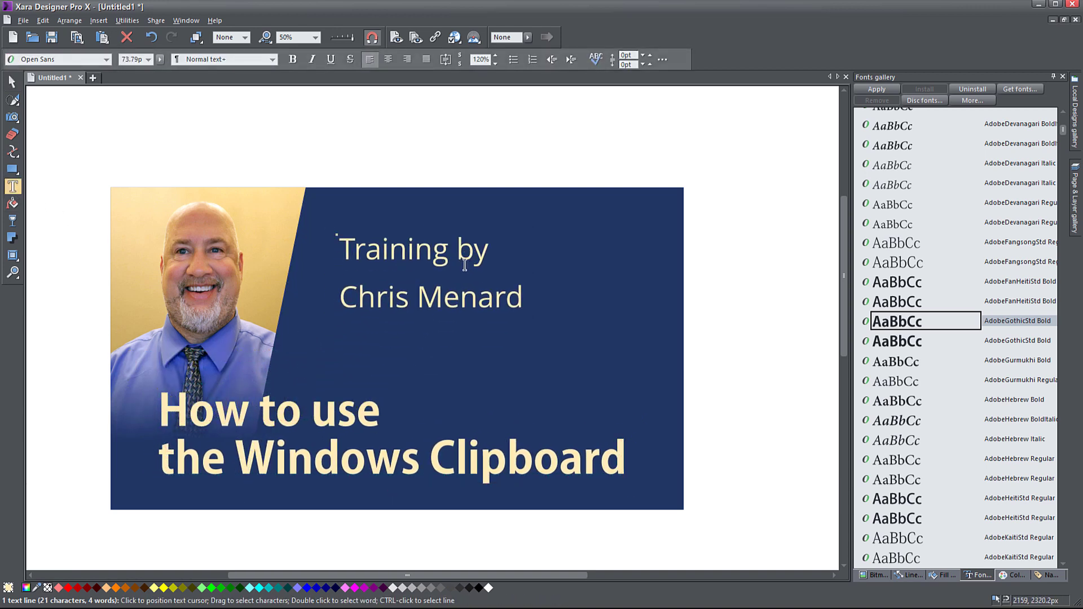
key(ctrl+a)
double_click(890, 317)
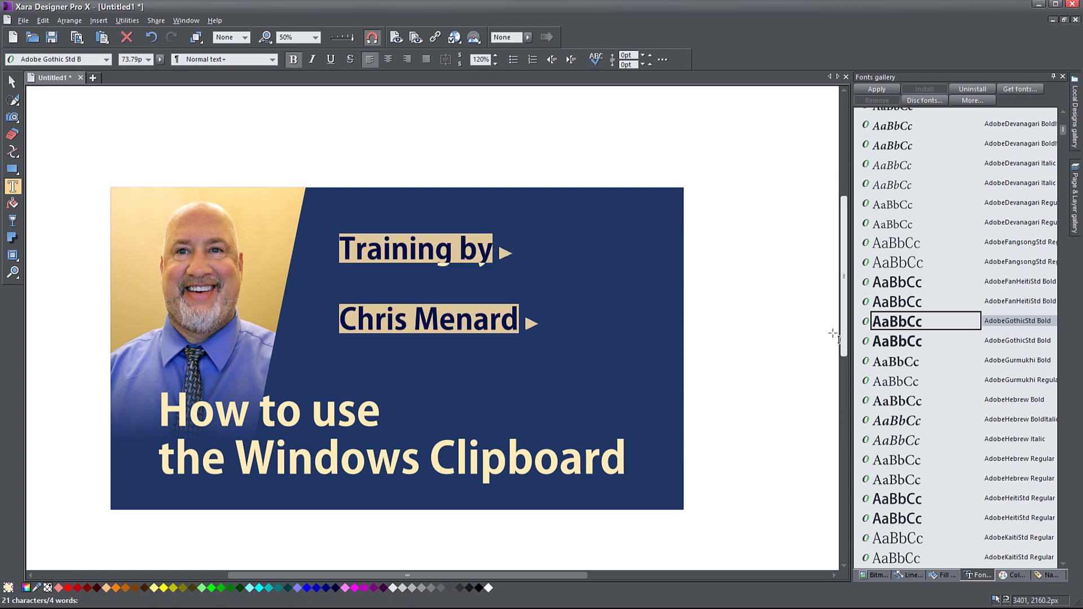
double_click(887, 304)
Join the trainer credit into one line, shrink it to about 750 × 70 px and place it directly above the title.
click(491, 249)
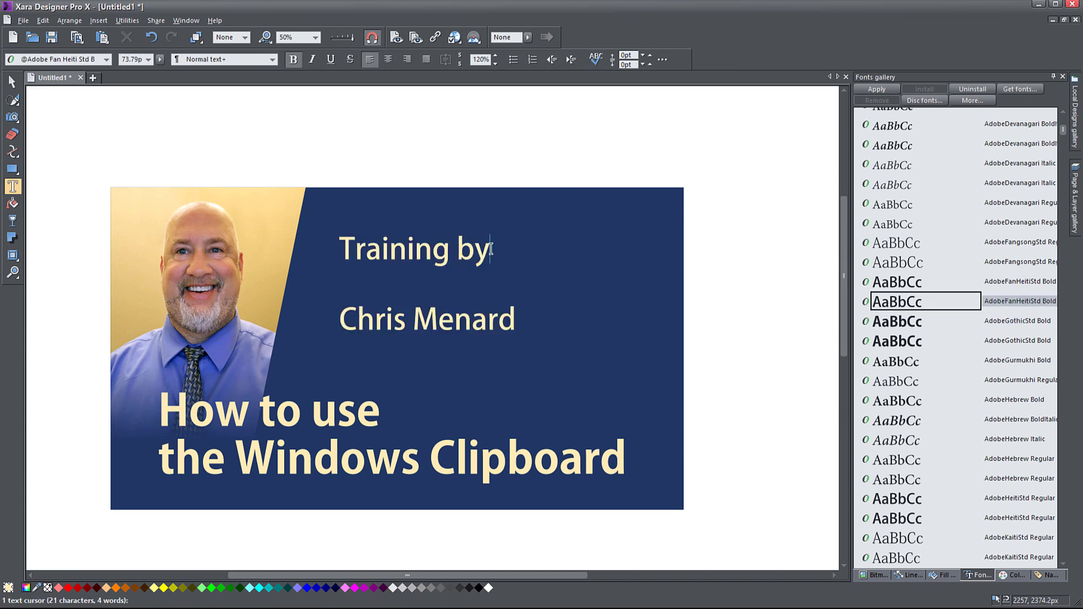
key(Delete)
click(11, 82)
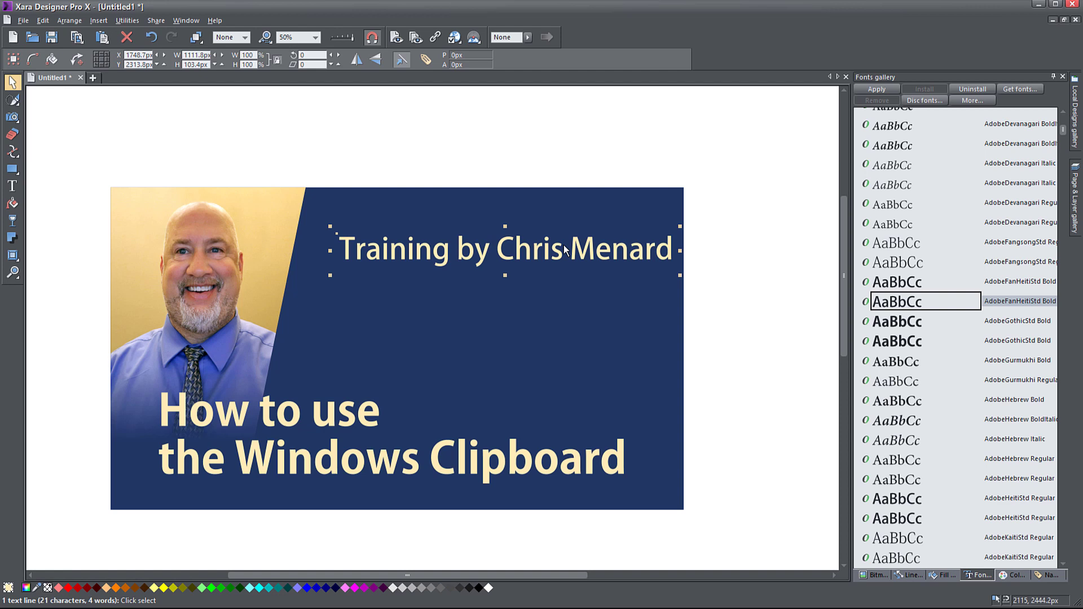
drag(680, 226, 564, 246)
drag(505, 265, 348, 368)
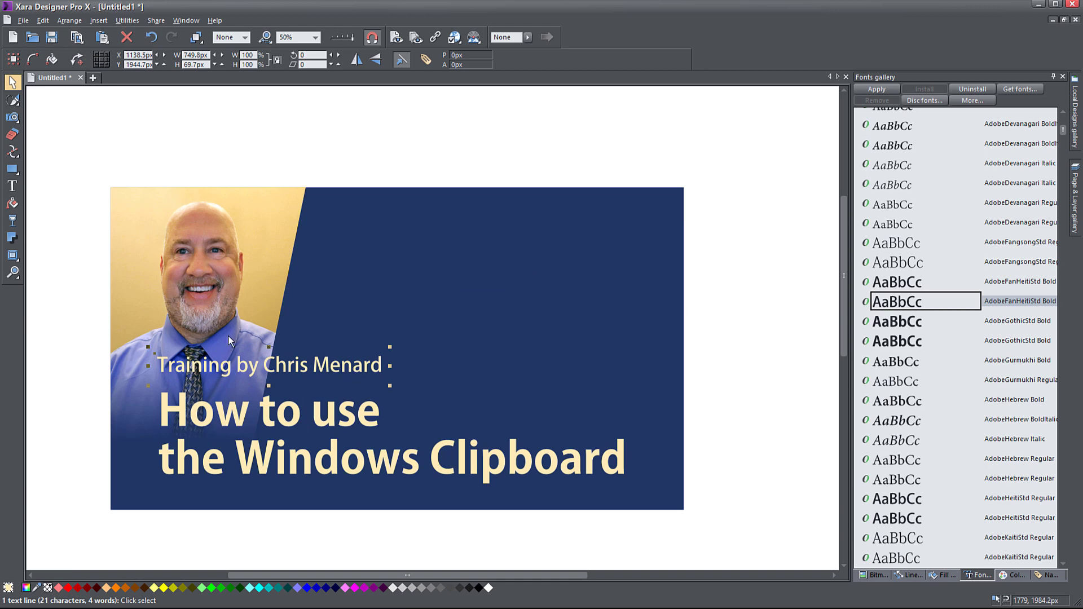
Draw a grey rectangle about 890 × 122 px around the trainer credit and send it behind the text.
click(10, 172)
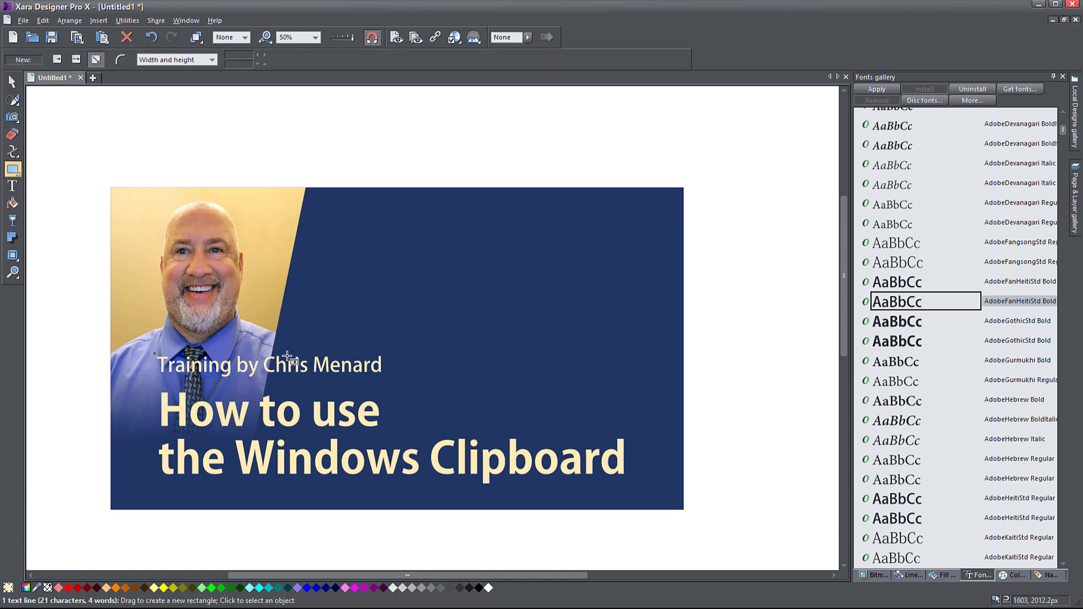
drag(132, 346, 399, 383)
click(11, 82)
key(ctrl+b)
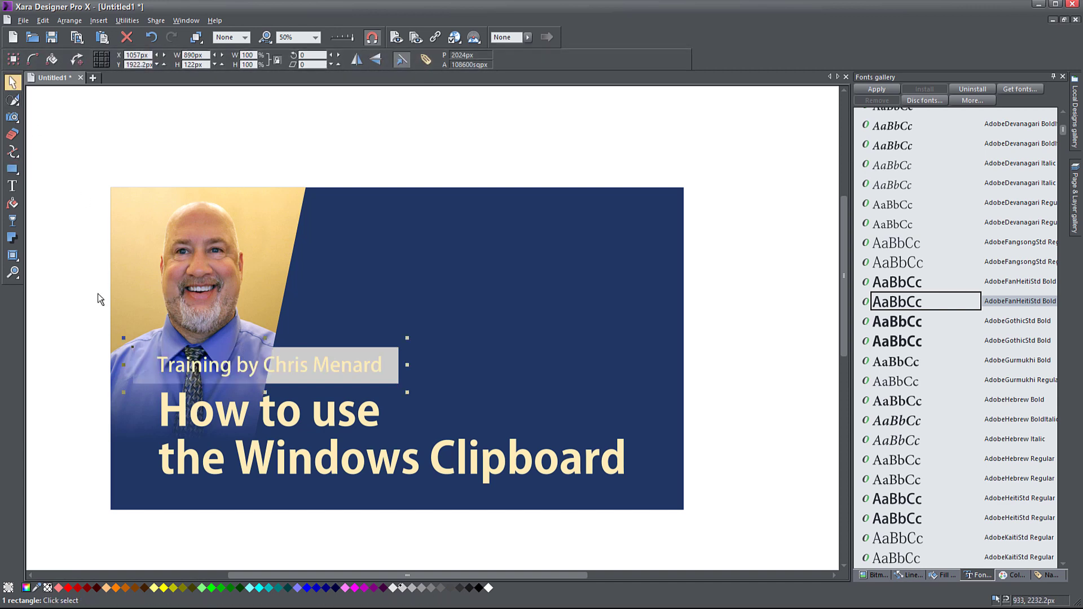
Change the trainer credit's text colour to white.
click(278, 362)
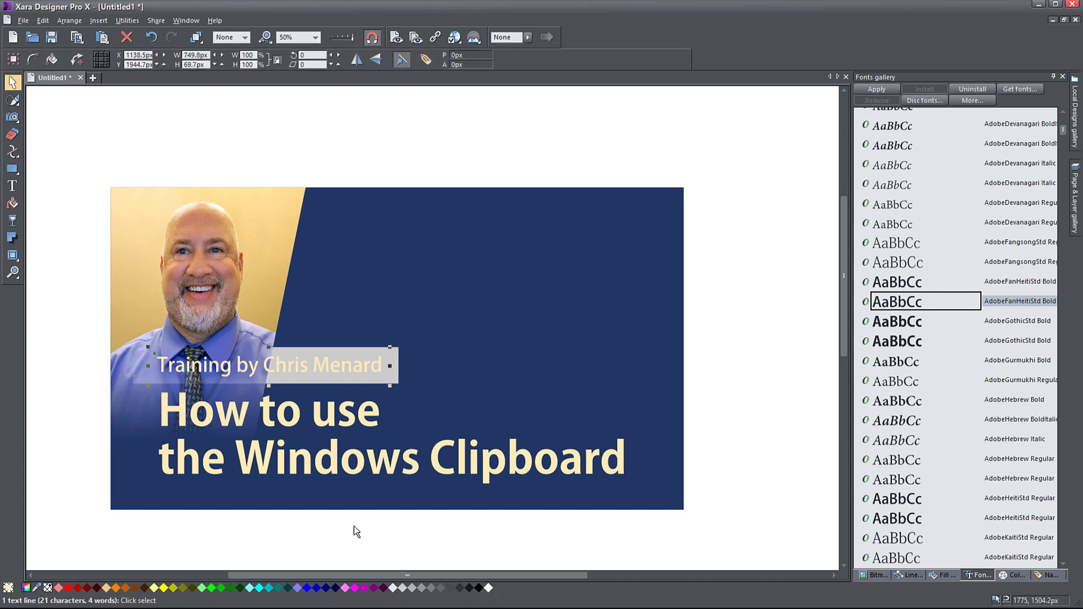
click(488, 588)
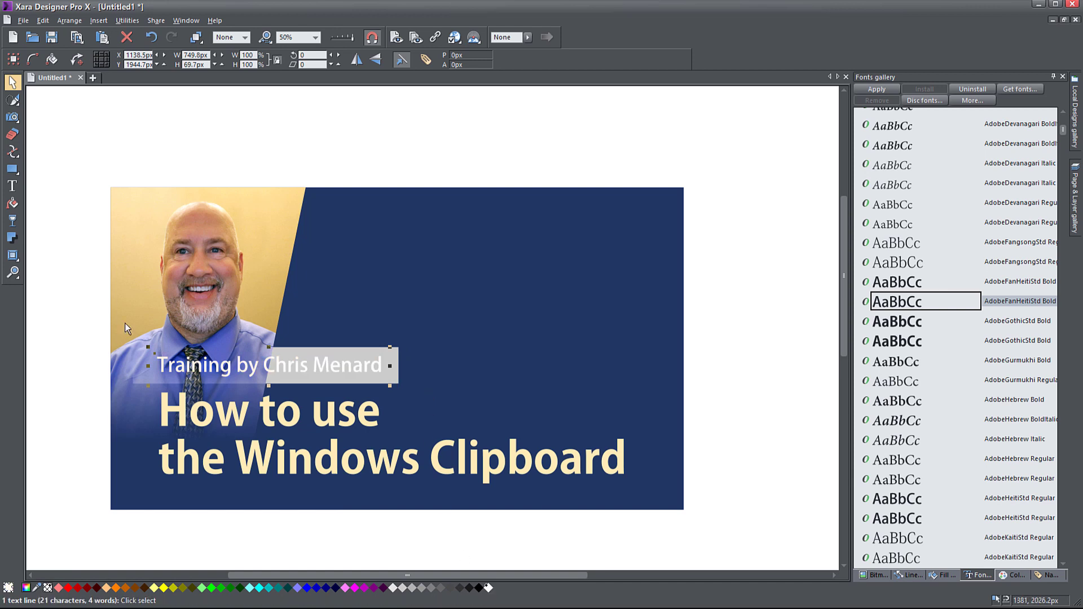
click(12, 186)
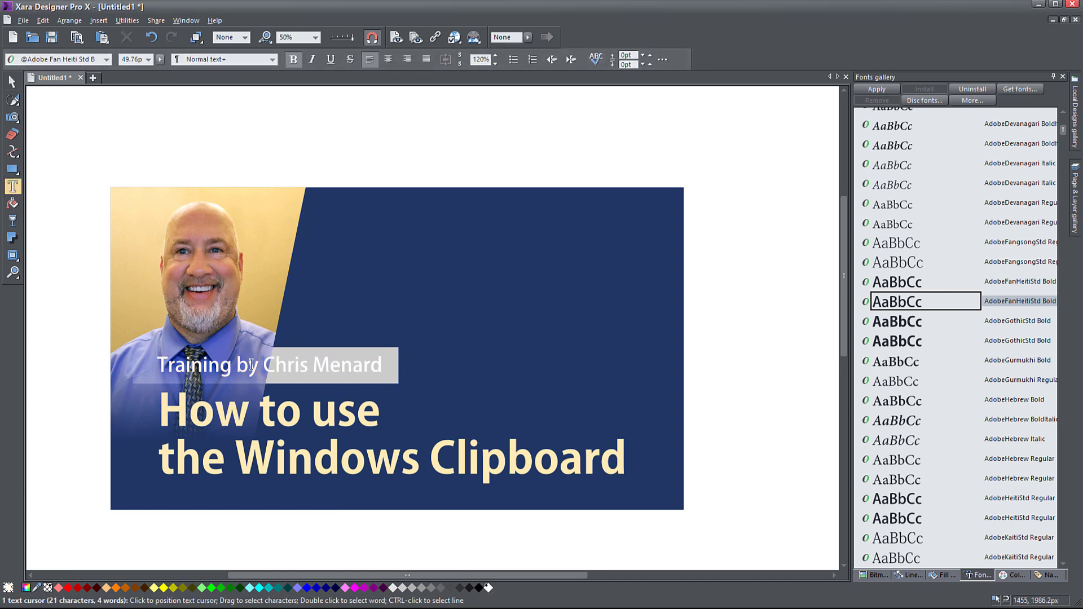
key(Escape)
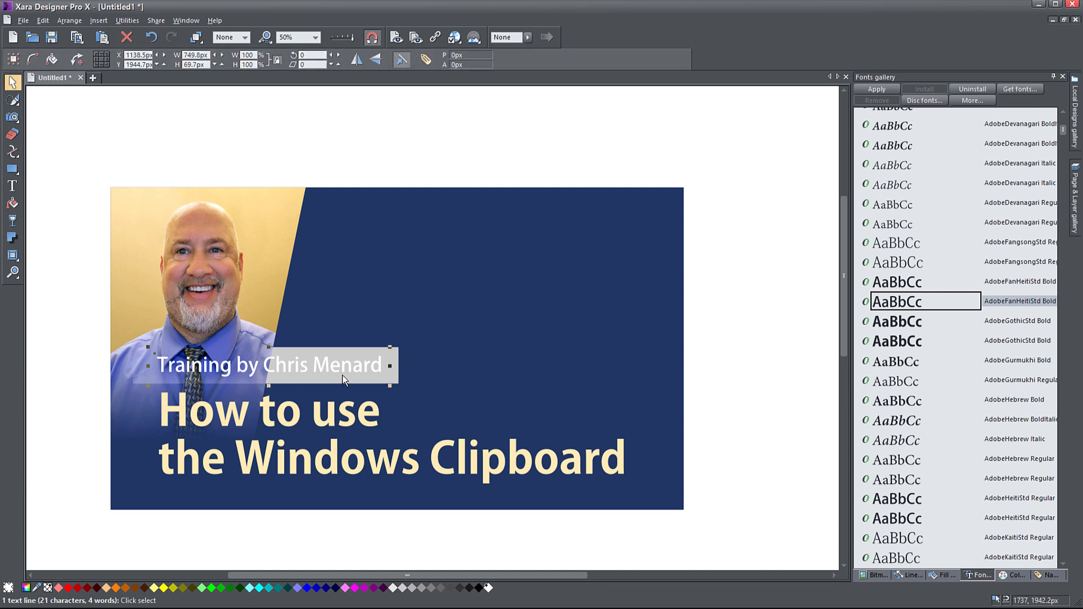
Move the trainer credit and its grey rectangle together off the page onto the empty area above the thumbnail.
shift+click(370, 378)
drag(370, 376, 440, 173)
click(707, 275)
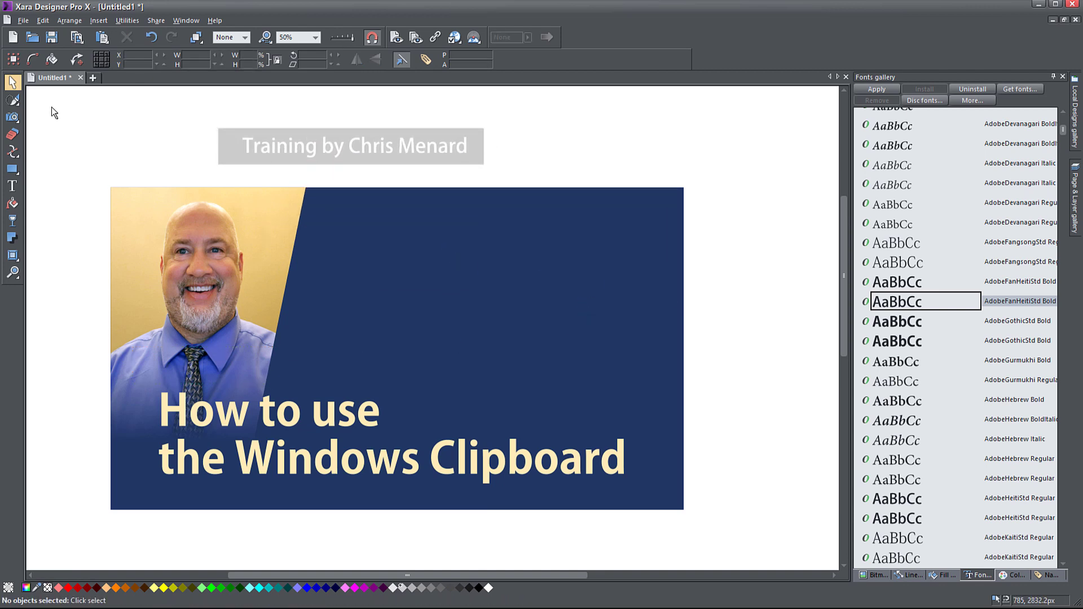
Draw an upright rectangle about 339 × 448 px on the blue area above the title and convert it to editable shapes.
click(17, 172)
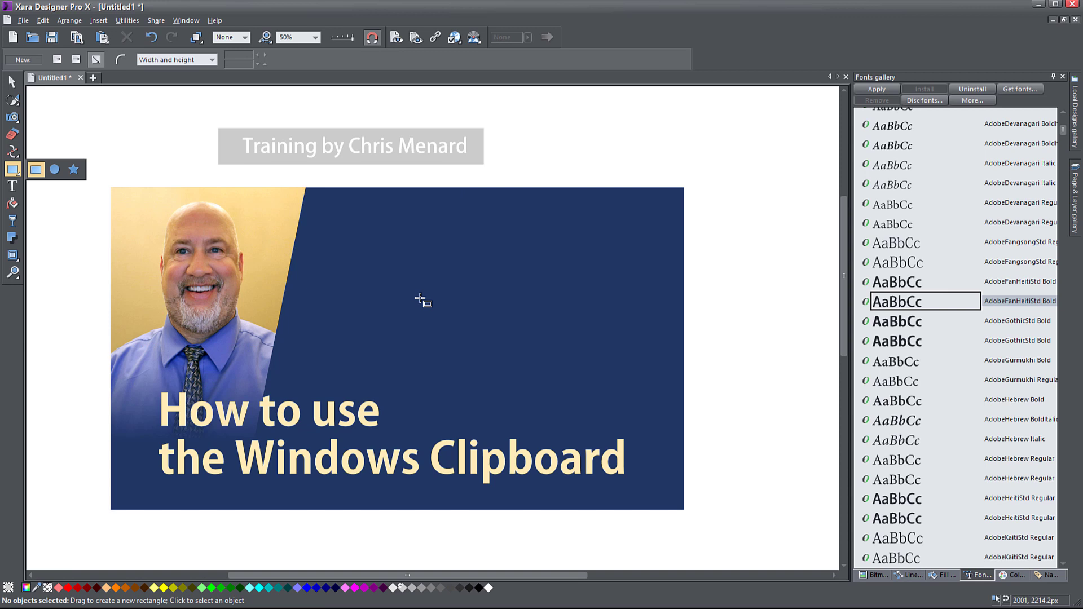
drag(505, 337, 421, 367)
scroll(406, 305, up, 3)
drag(224, 164, 477, 496)
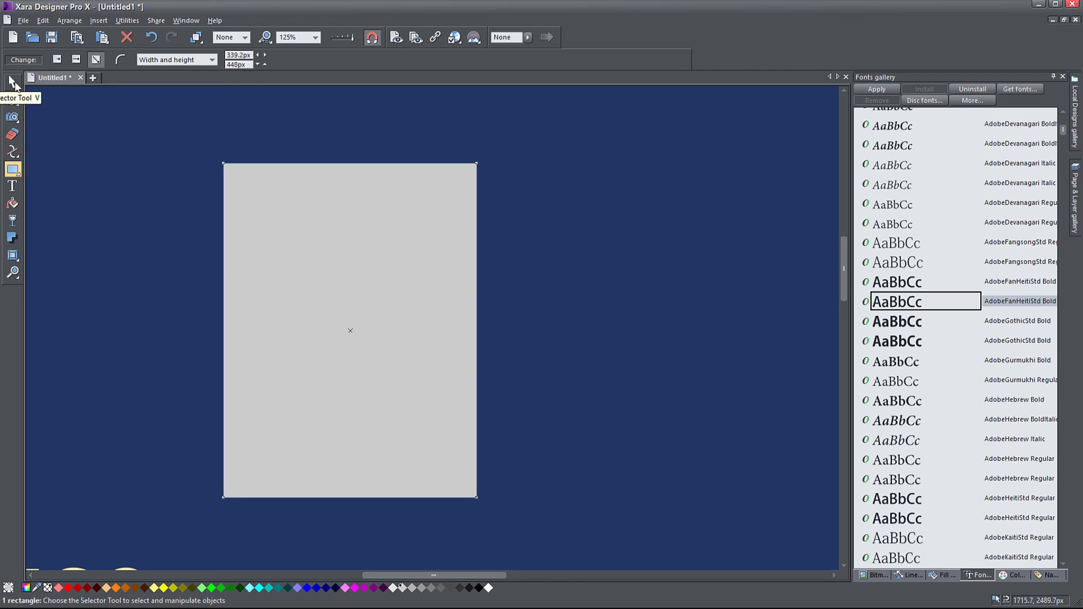
click(11, 81)
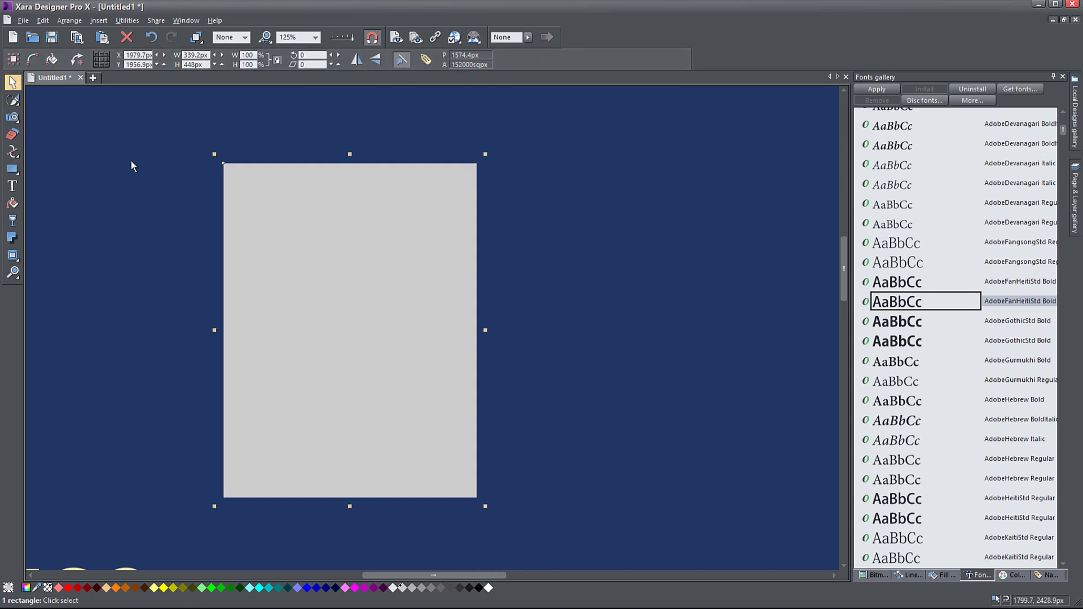
right_click(338, 195)
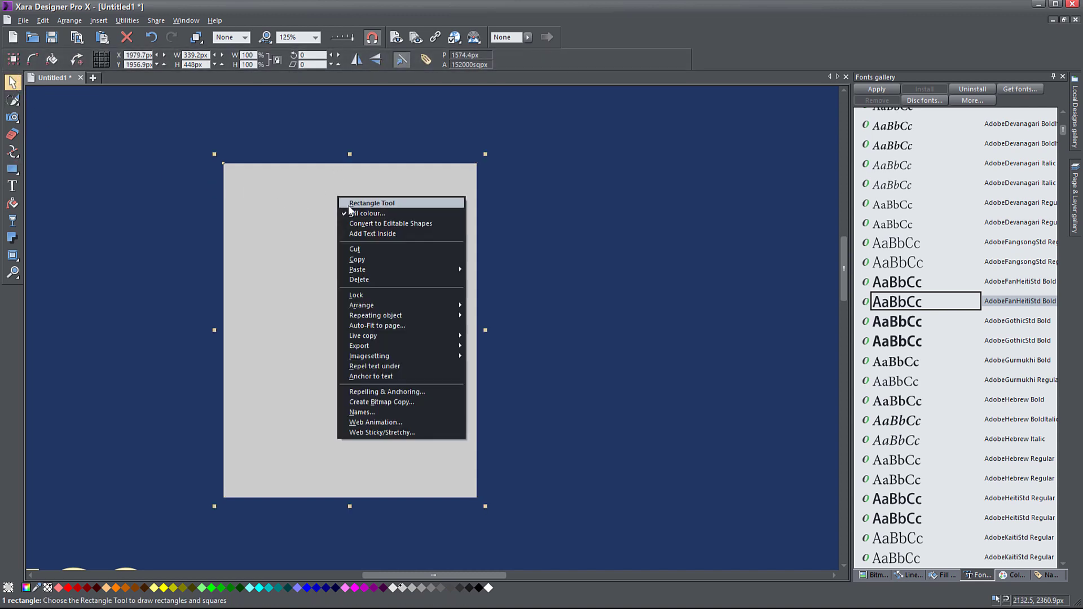
click(387, 223)
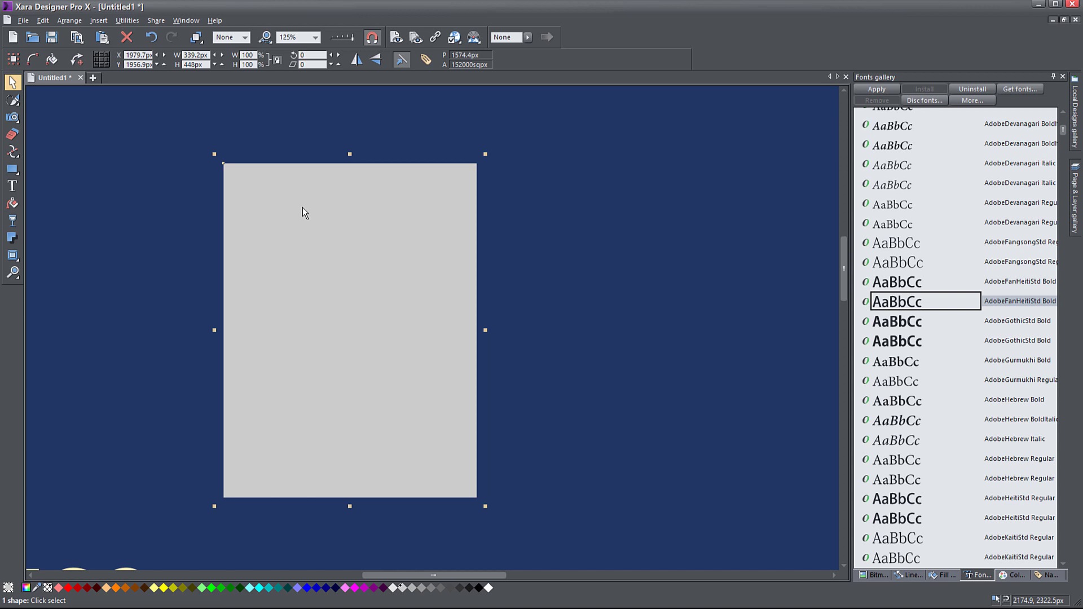
Add two points along the upright rectangle's top edge and bend the segment between them upward into an arch.
click(12, 152)
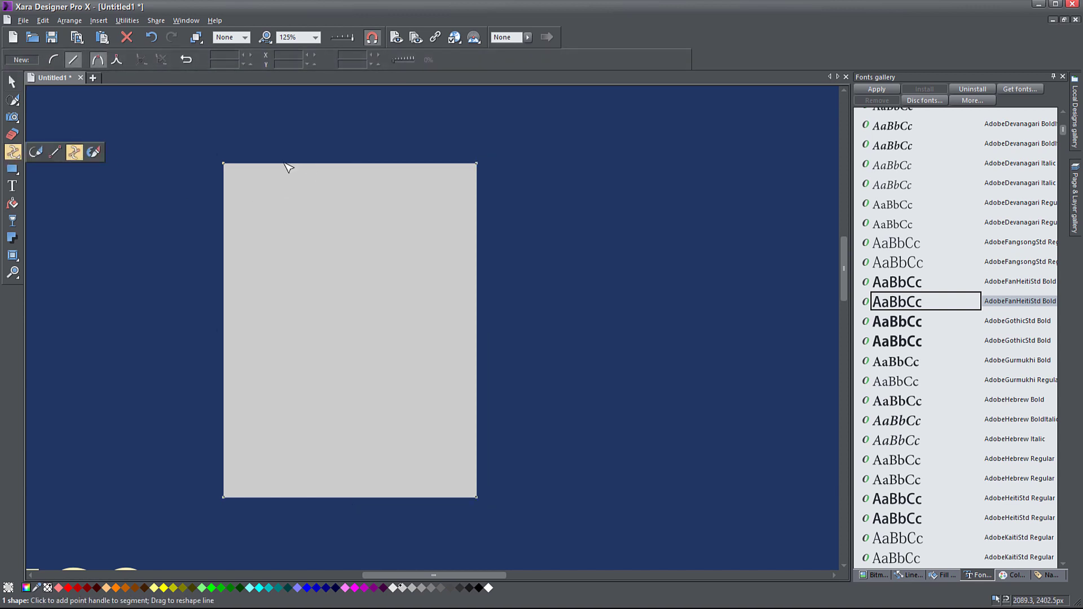
click(304, 164)
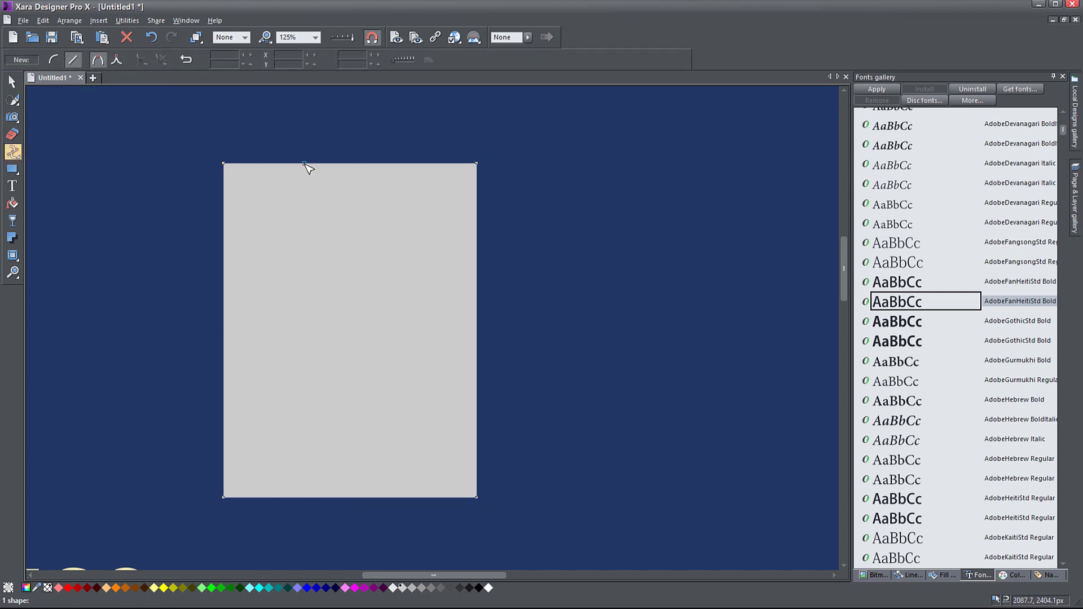
click(402, 164)
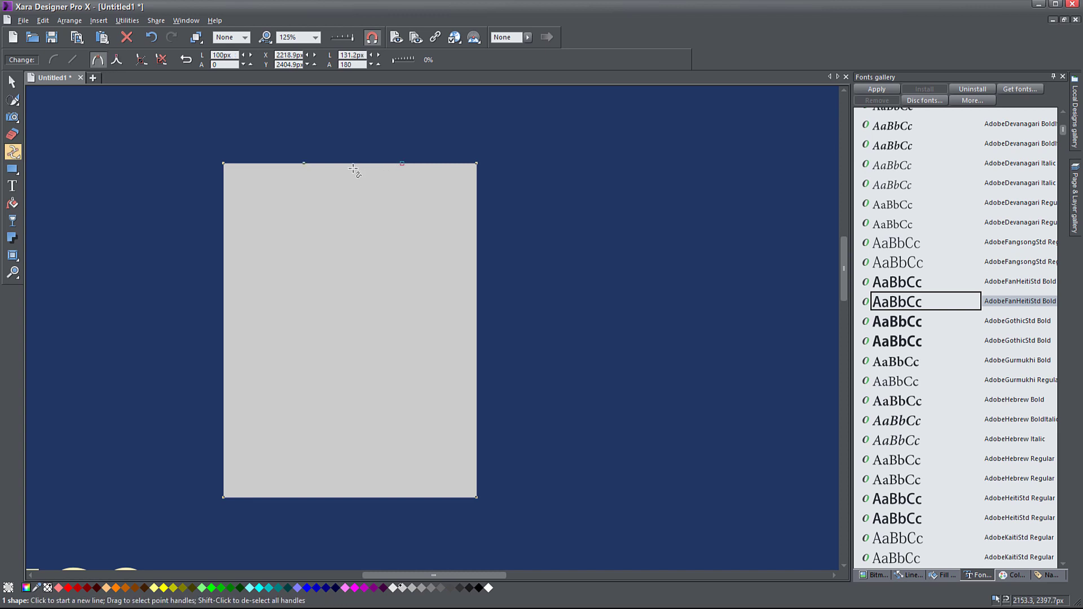
drag(359, 168, 359, 161)
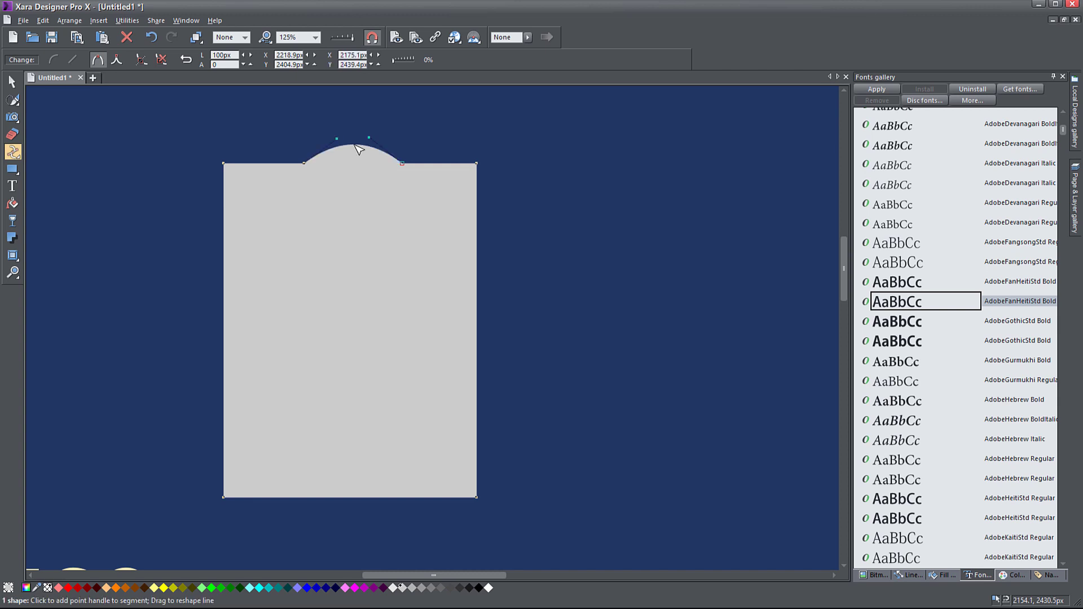
Nudge the arch's left point outward and spread both curve handles to give the arch a fuller, rounder shape.
click(304, 163)
key(Left)
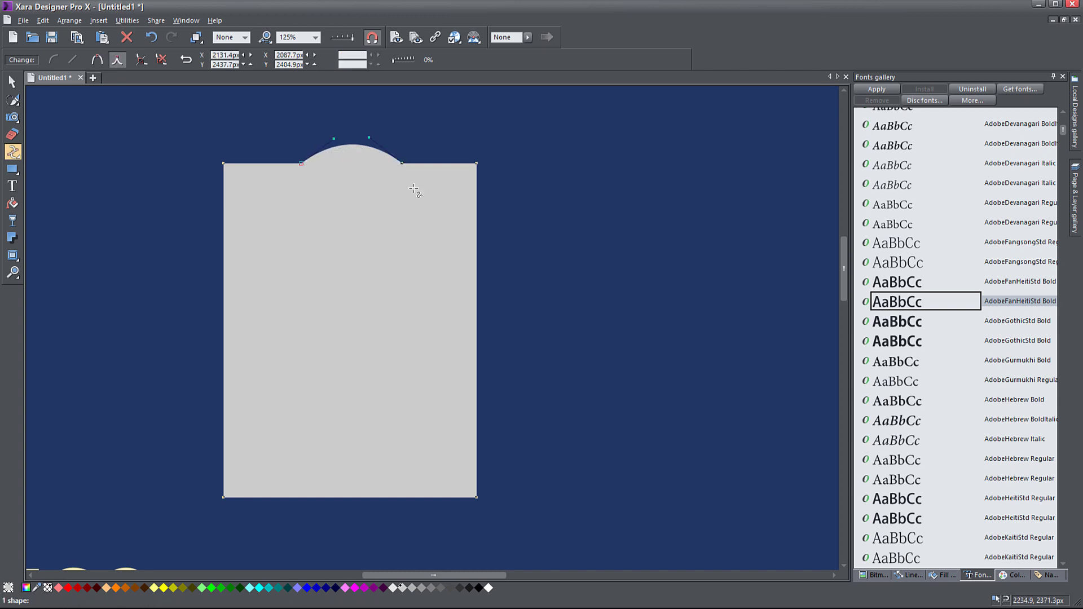
scroll(367, 150, up, 2)
drag(302, 134, 266, 123)
drag(373, 131, 400, 119)
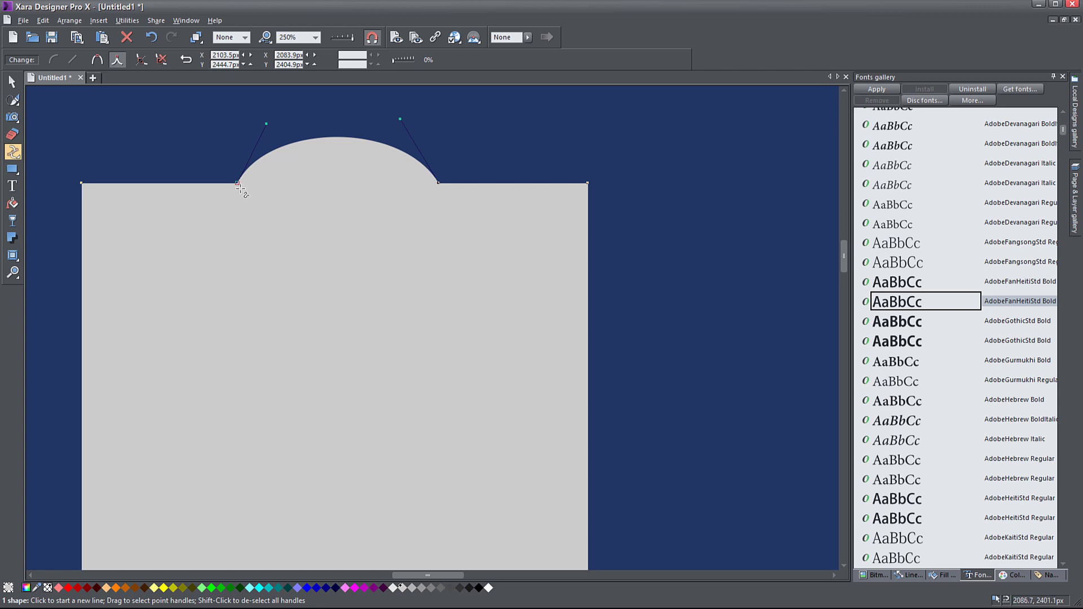
Give the arched clipboard shape an 8 px outline.
click(12, 82)
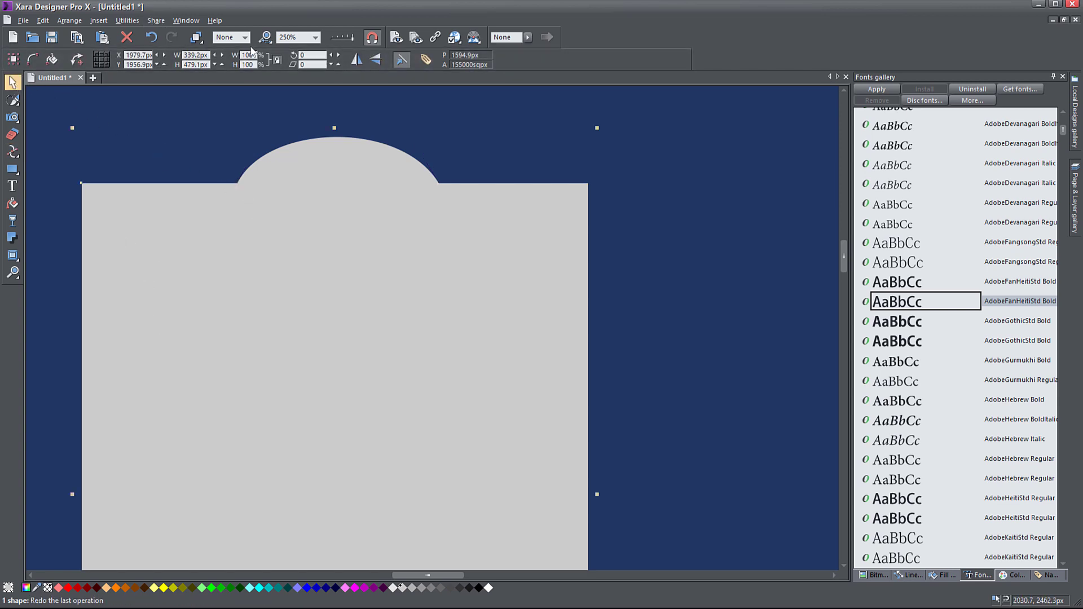
click(243, 37)
click(230, 103)
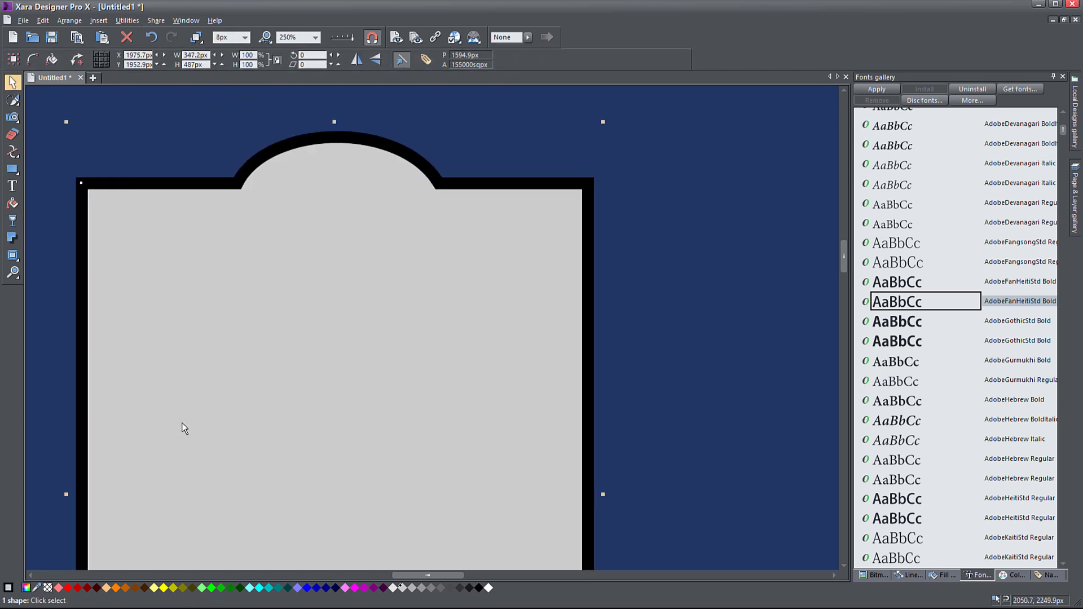
Remove the arched clipboard shape's fill and thicken its outline to 16 px.
click(47, 588)
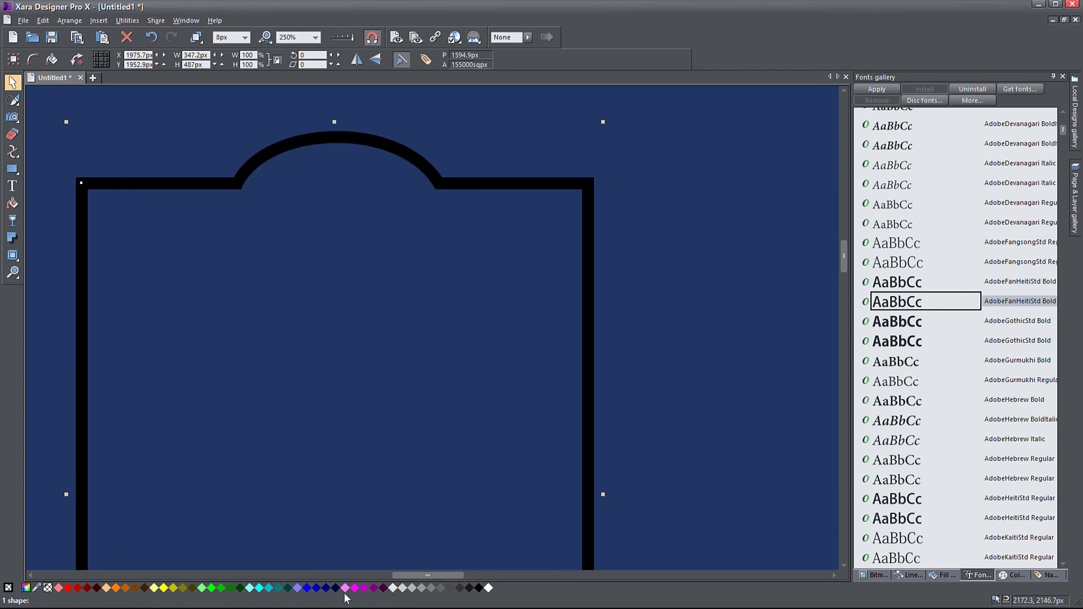
right_click(129, 586)
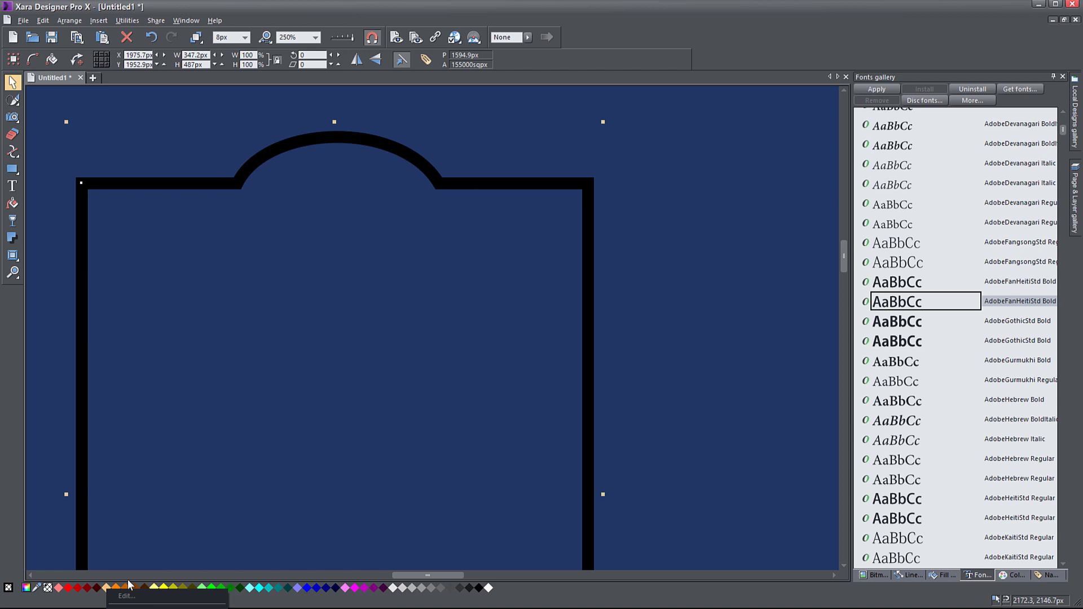
scroll(429, 338, down, 3)
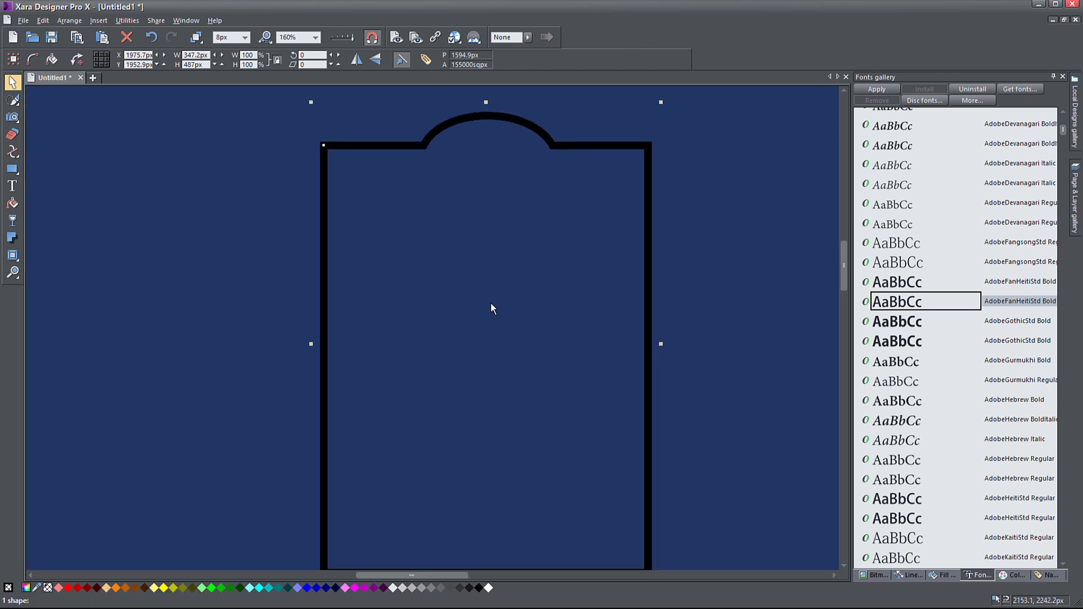
scroll(489, 341, down, 1)
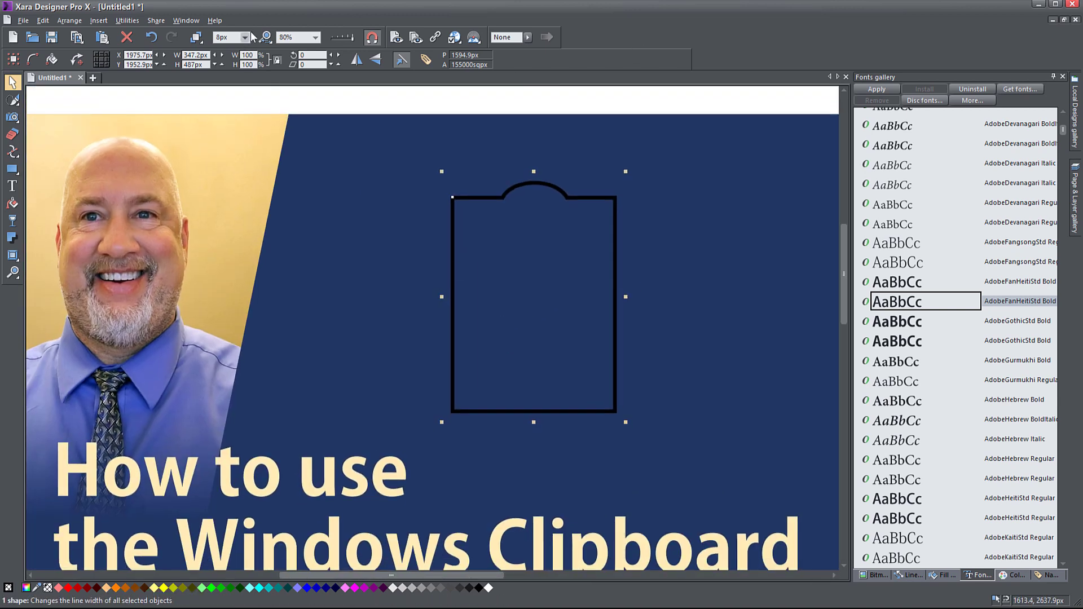
click(246, 38)
click(229, 103)
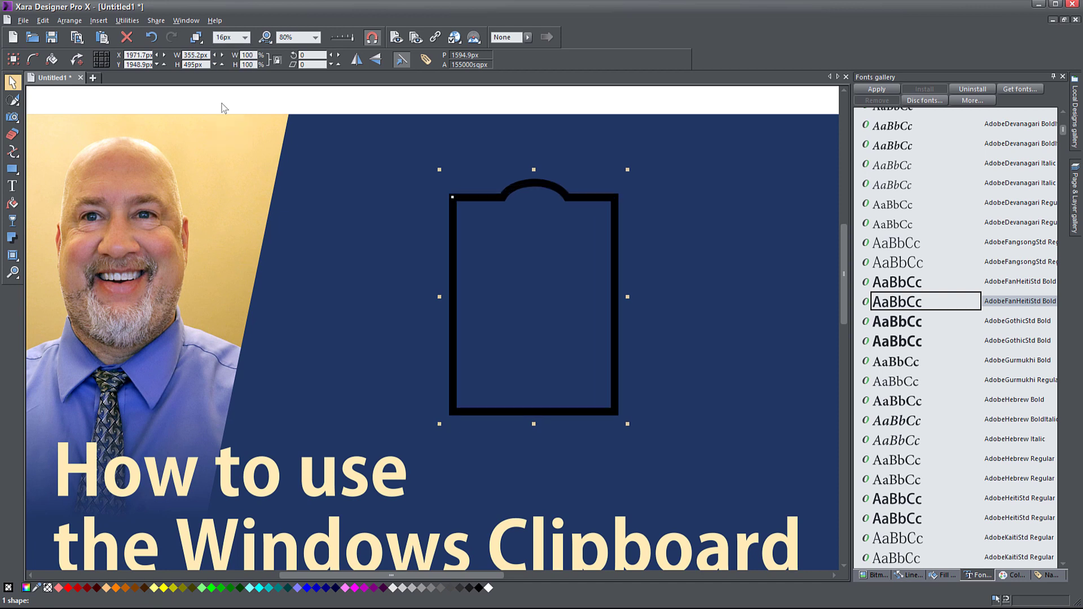
click(243, 37)
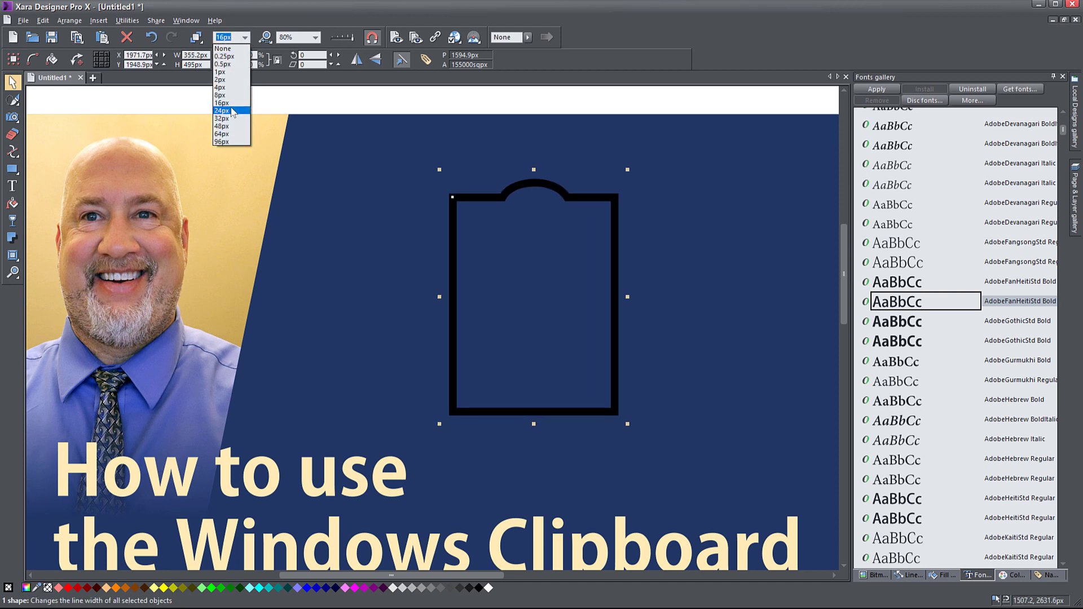
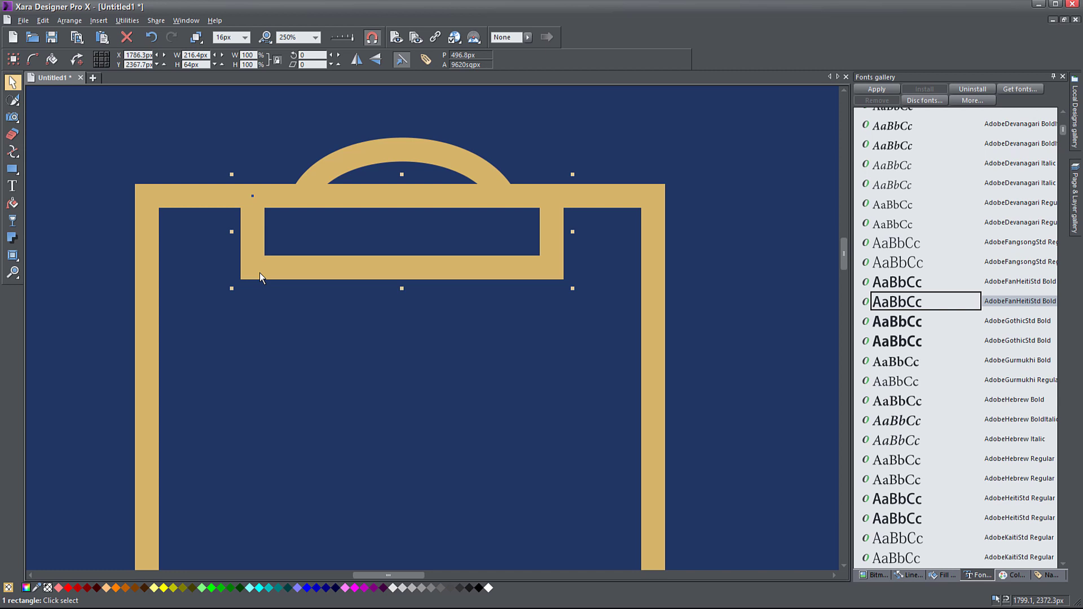
Delete the outlined clip rectangle and draw a new one about 198 × 56 px across the clipboard's top edge beneath the arch.
key(Delete)
click(12, 169)
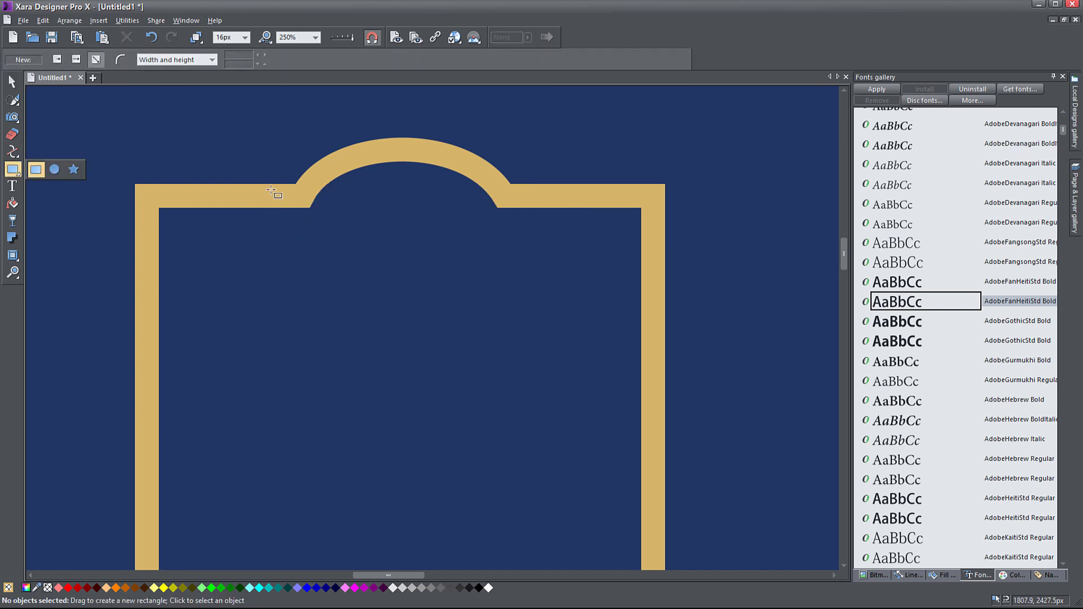
drag(263, 184, 559, 268)
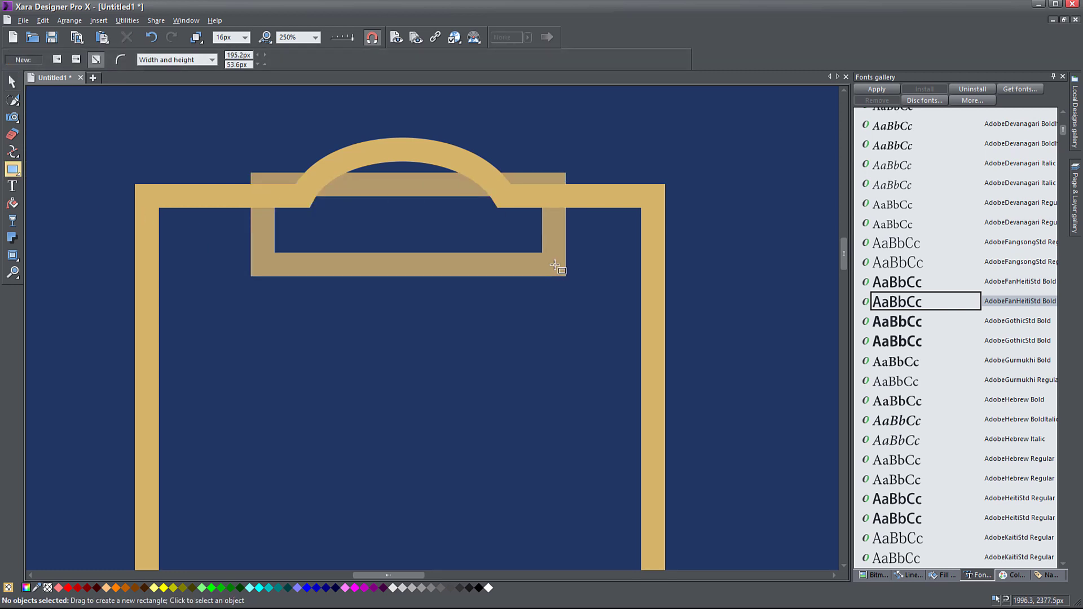
click(12, 82)
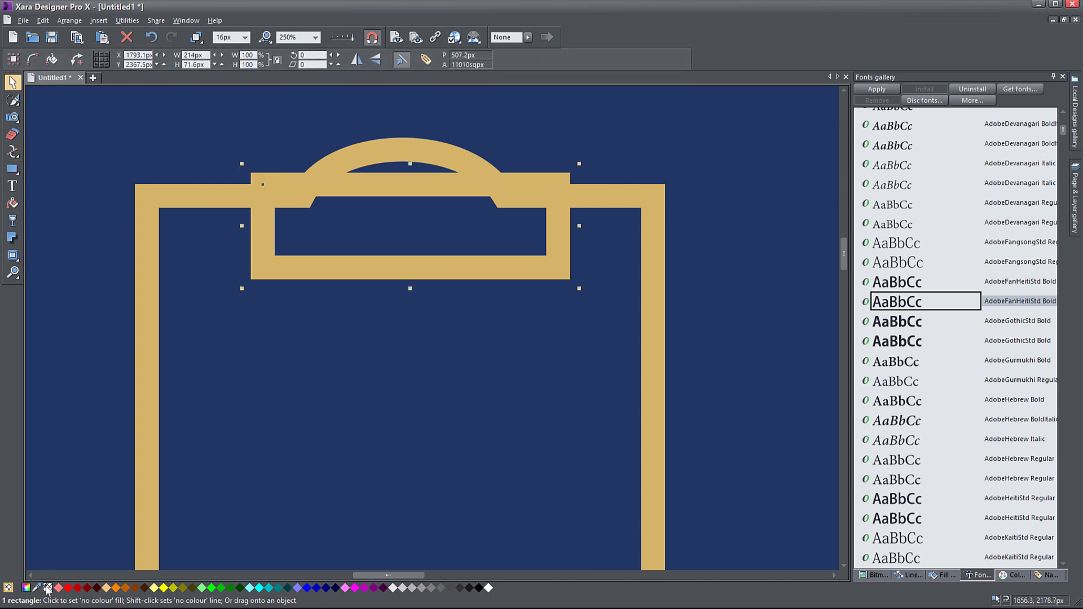
Fill the clip rectangle with the gold sampled from the clipboard outline and set its line width to None.
drag(37, 588, 145, 519)
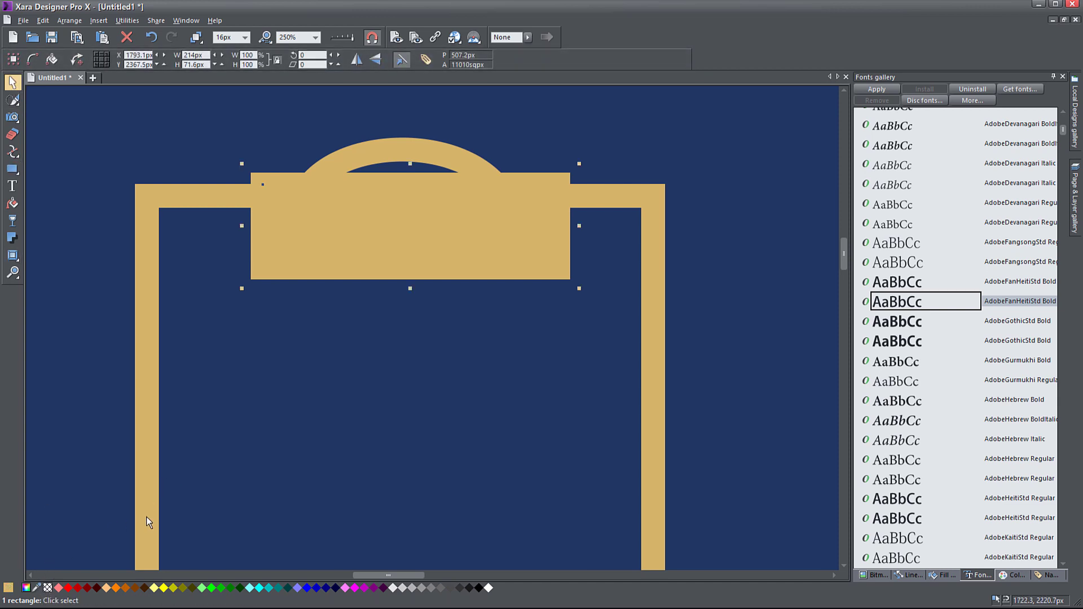
right_click(48, 588)
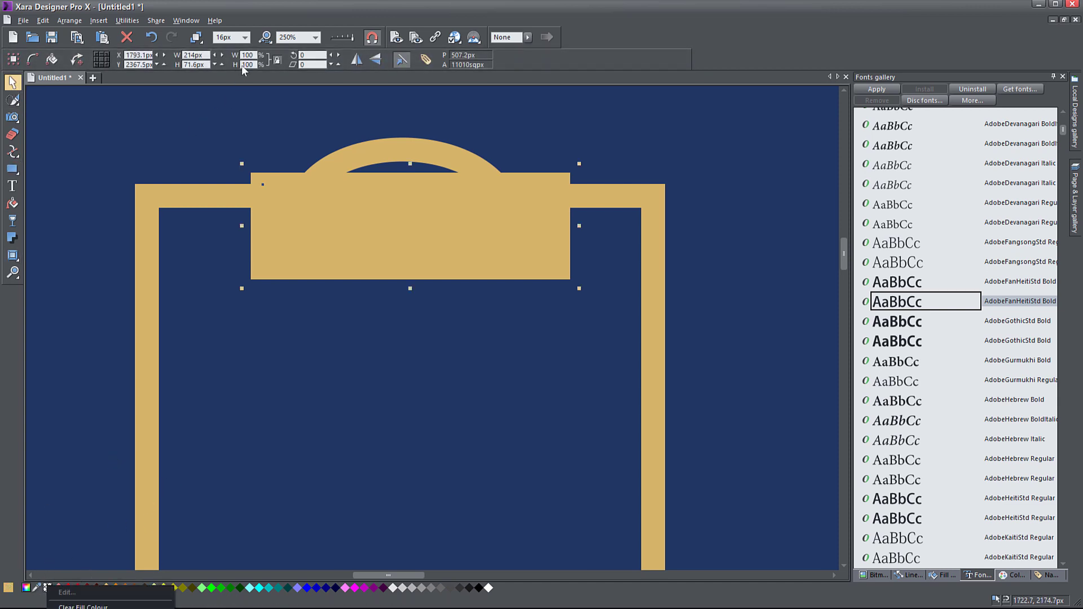
click(246, 38)
click(246, 38)
click(231, 46)
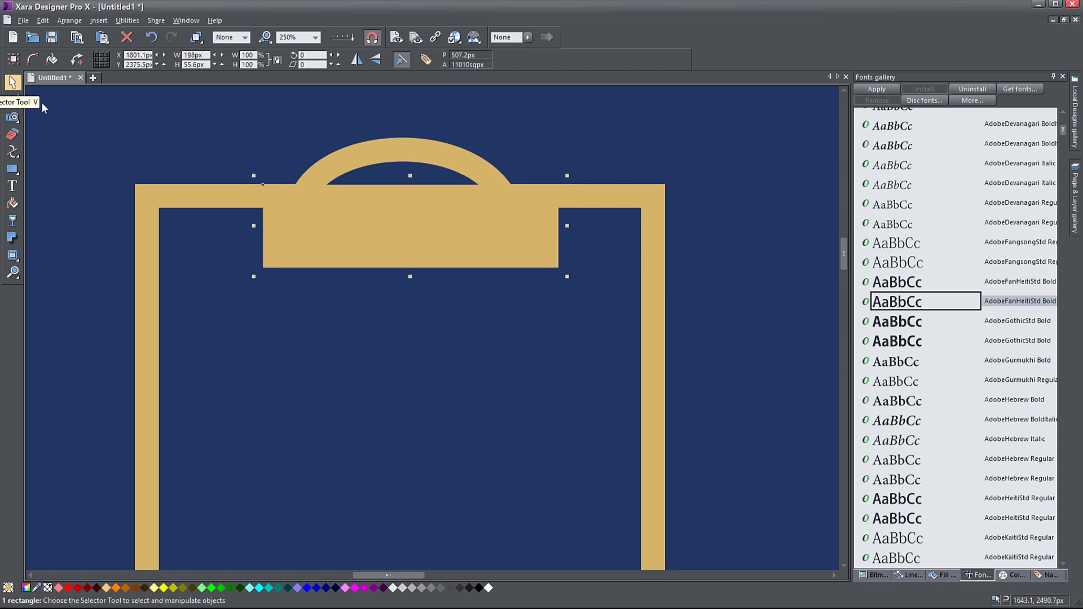
Duplicate the gold clip rectangle in place, colour the copy black, narrow it to about 168 px and extend it above the gold one.
key(ctrl+d)
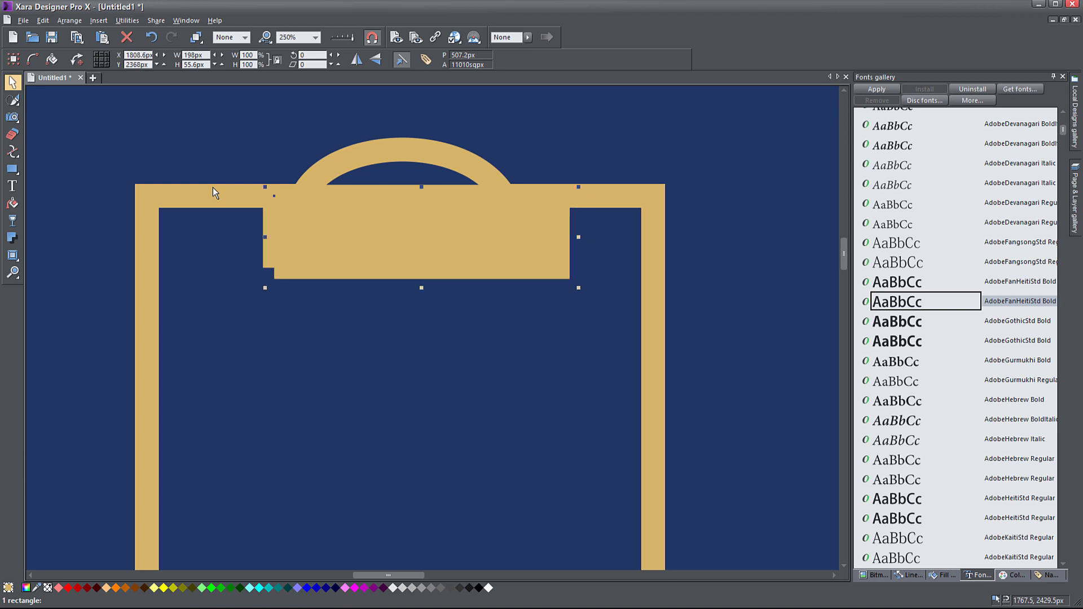
key(ctrl+z)
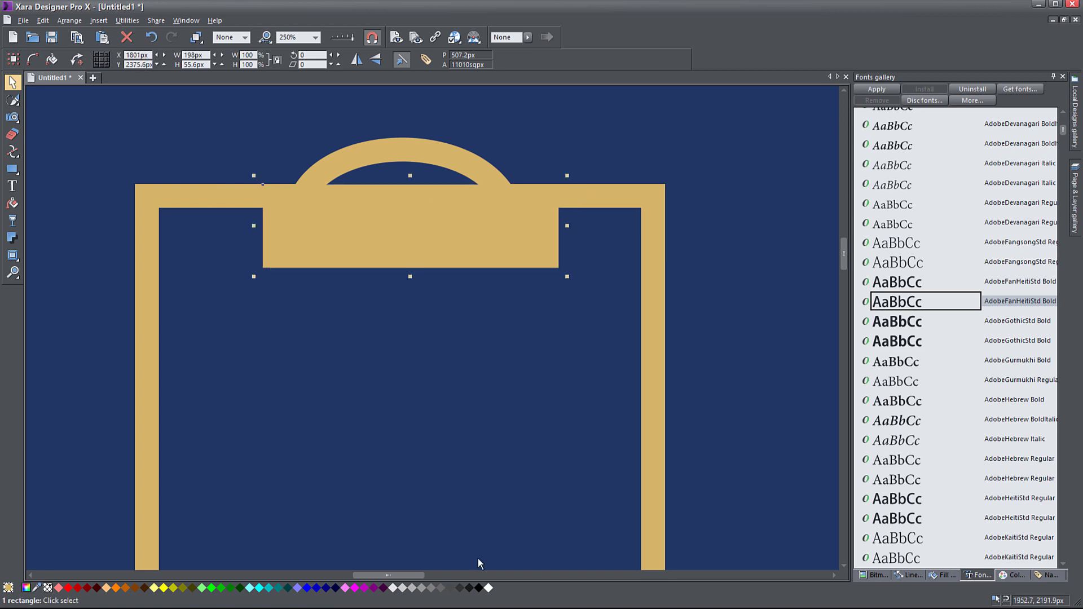
click(48, 588)
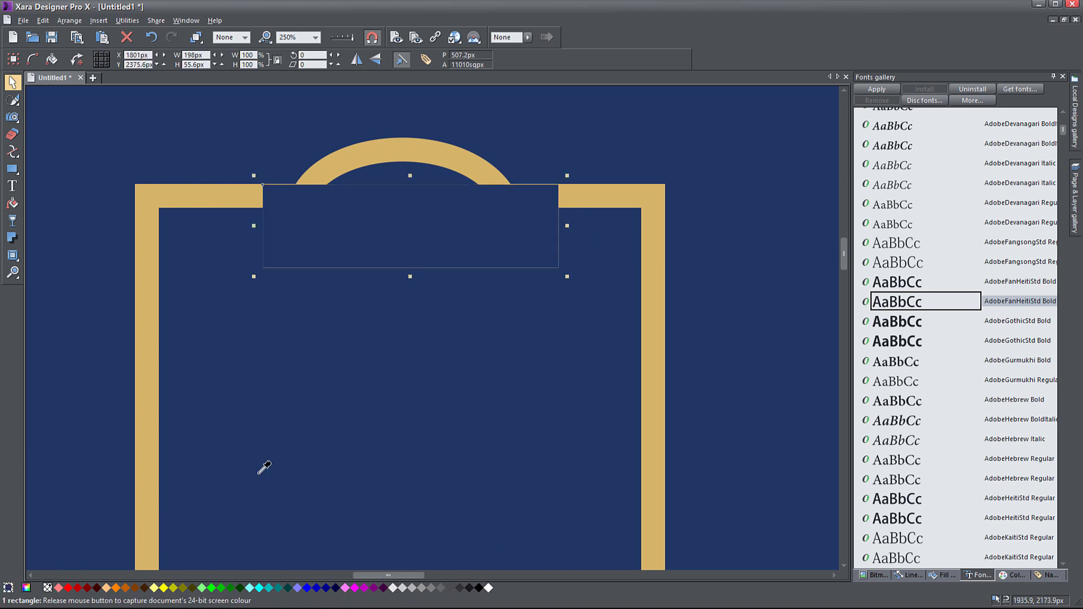
click(478, 588)
drag(562, 226, 542, 225)
drag(410, 276, 411, 257)
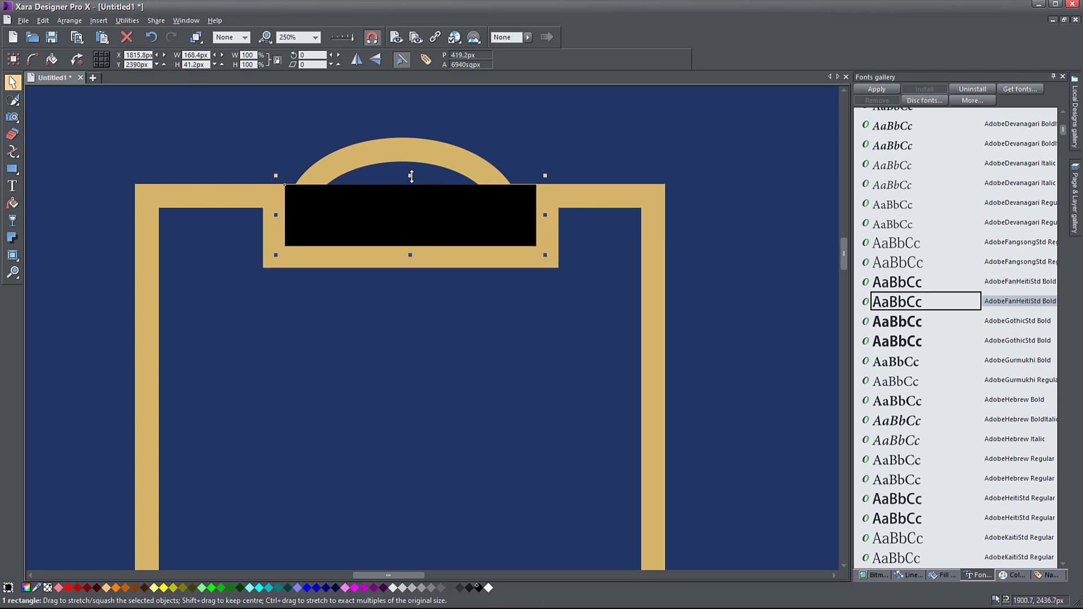
drag(413, 183, 413, 155)
Subtract the black rectangle from the gold one to leave a U-shaped clip.
shift+click(432, 262)
right_click(432, 261)
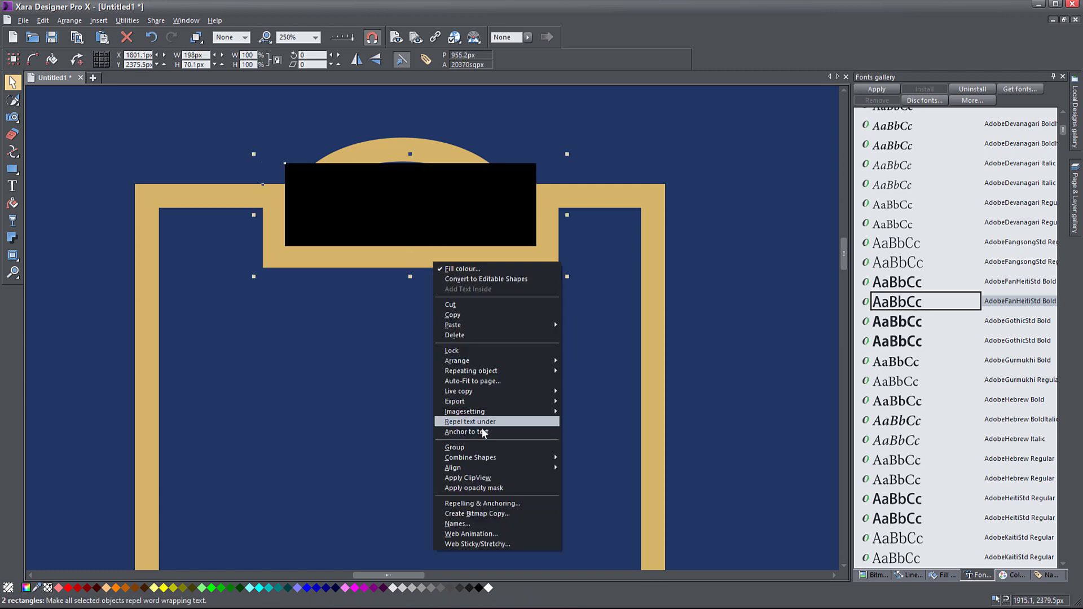
mouse_move(483, 457)
click(590, 468)
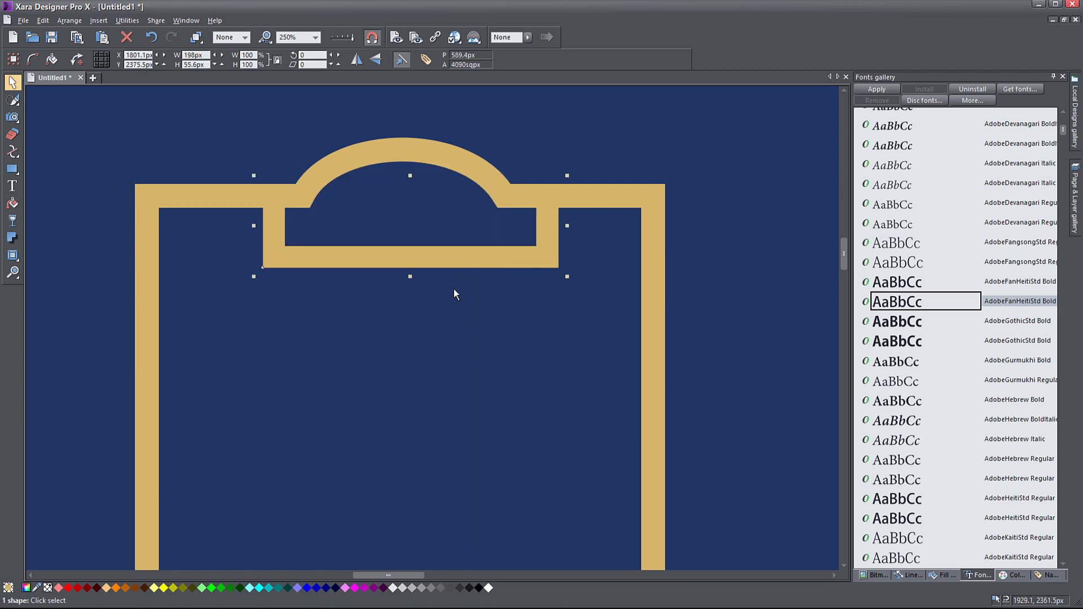
Nudge the U-shaped clip down and left under the arch and reduce its height to about 52 px.
key(Down)
key(Down)
key(Down)
key(Down)
key(Left)
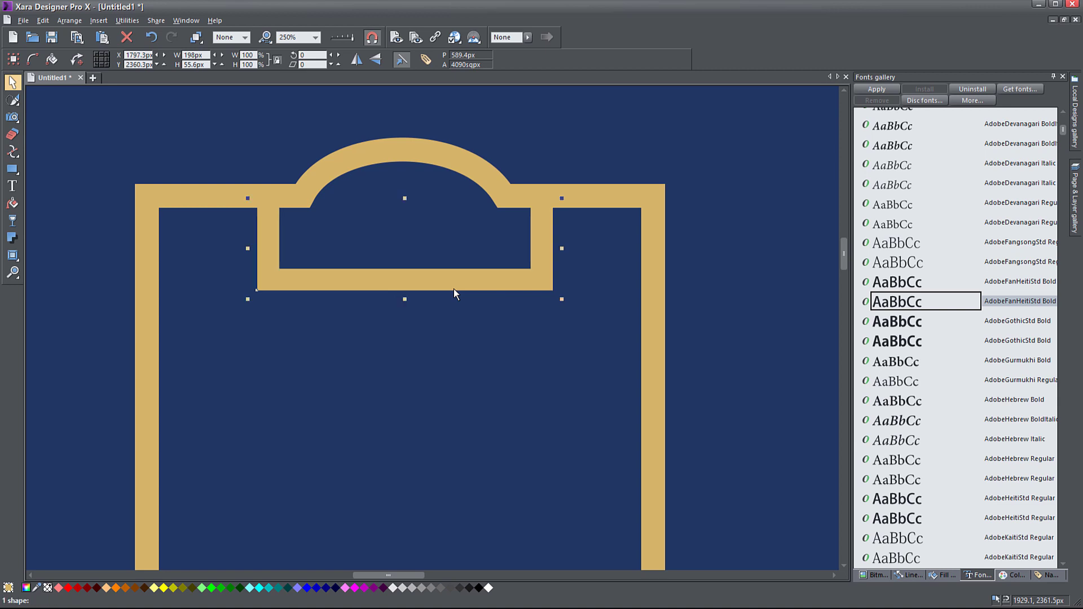
key(Left)
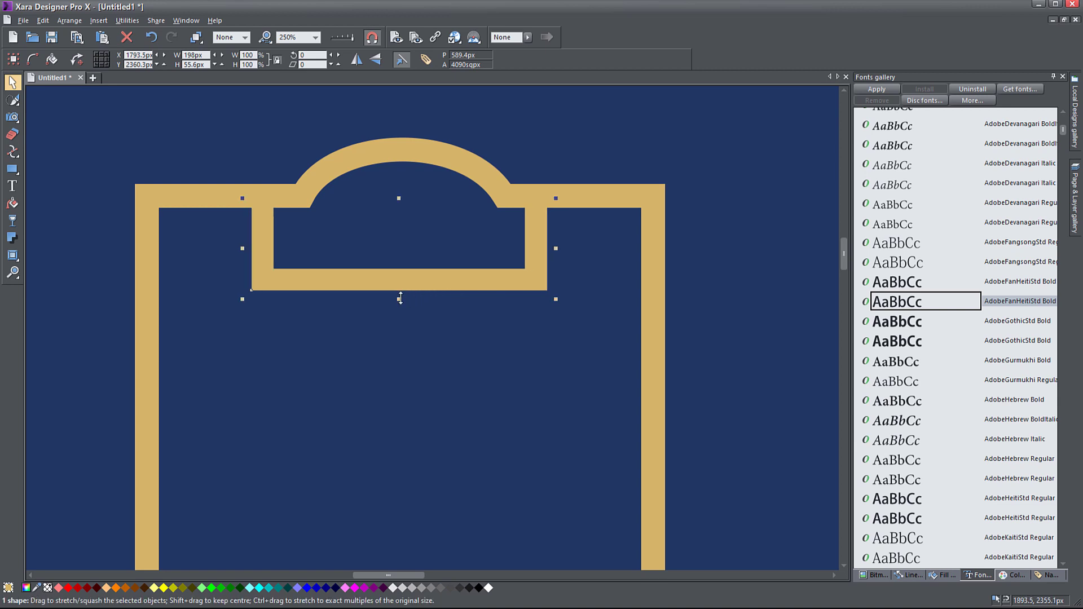
drag(399, 298, 384, 331)
Draw a rectangle about 201 × 209 px over the clipboard's right edge with no fill and a 16 px outline.
scroll(387, 354, down, 3)
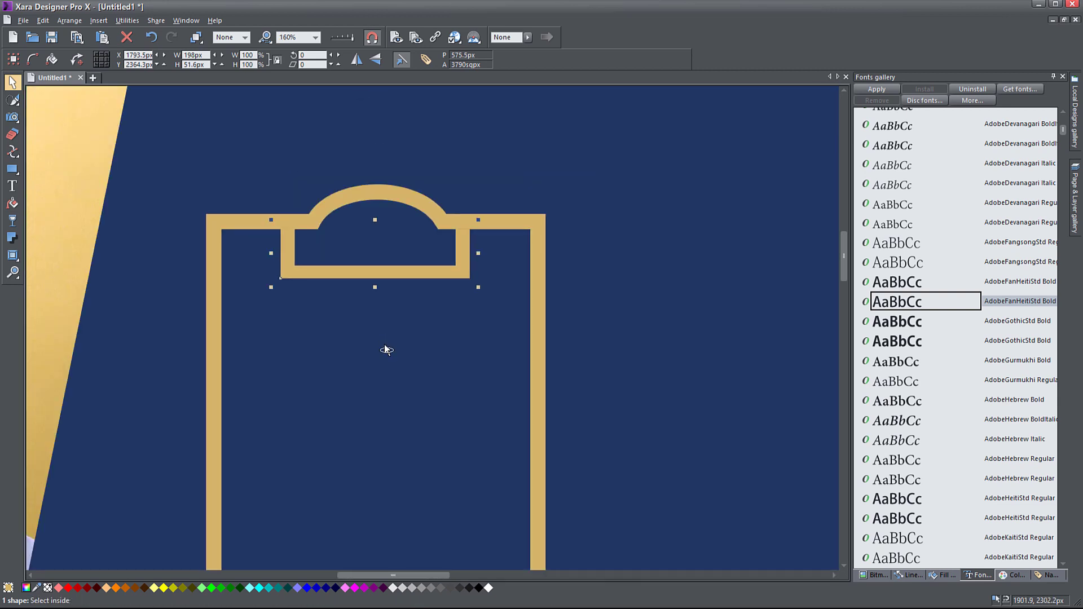
scroll(339, 320, up, 2)
click(12, 169)
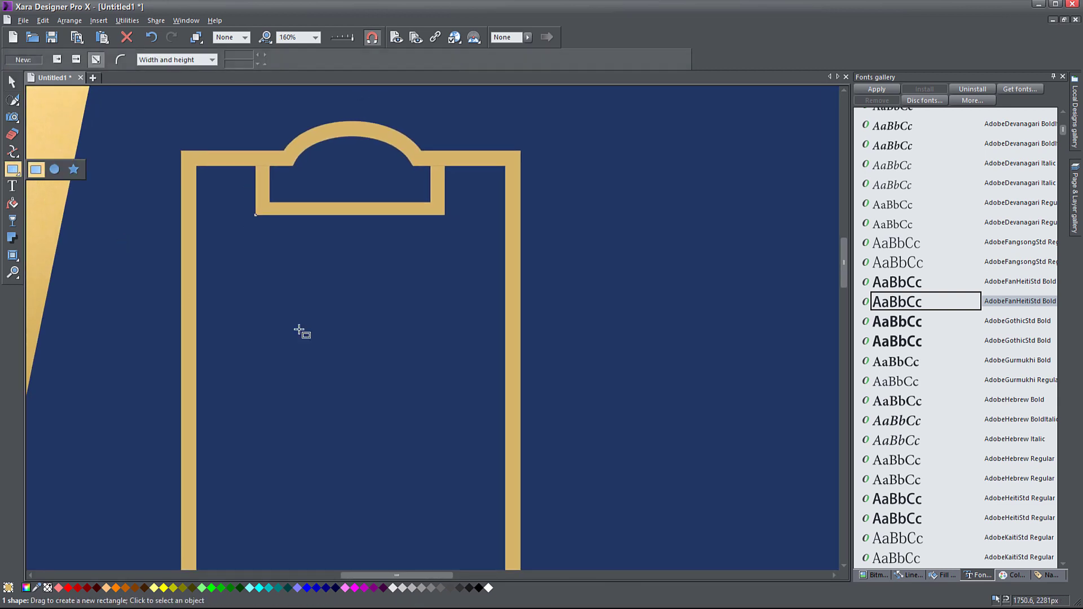
drag(379, 303, 571, 504)
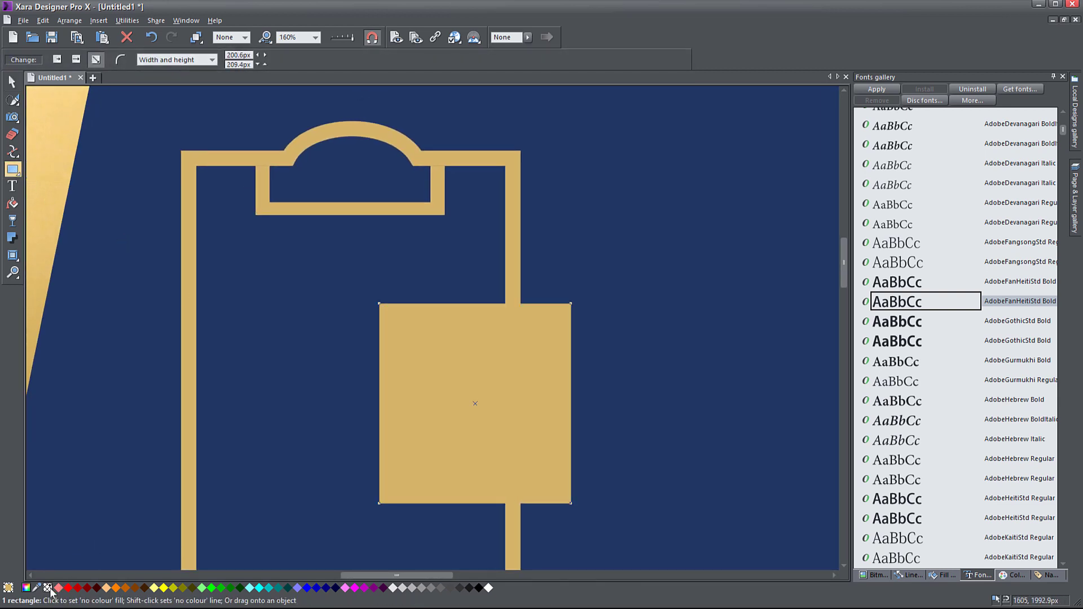
click(47, 588)
click(245, 37)
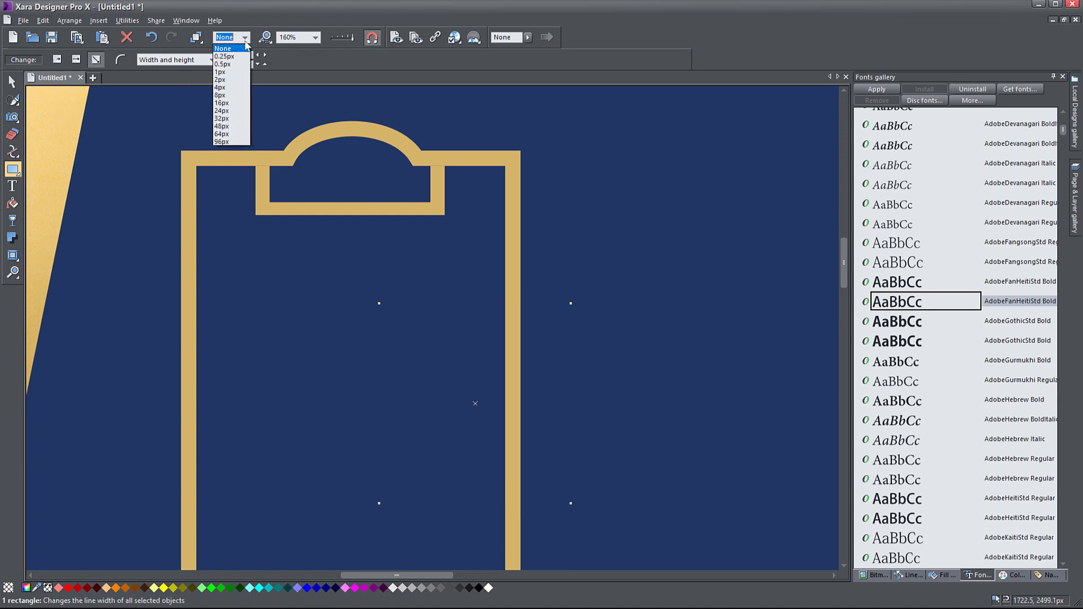
click(232, 105)
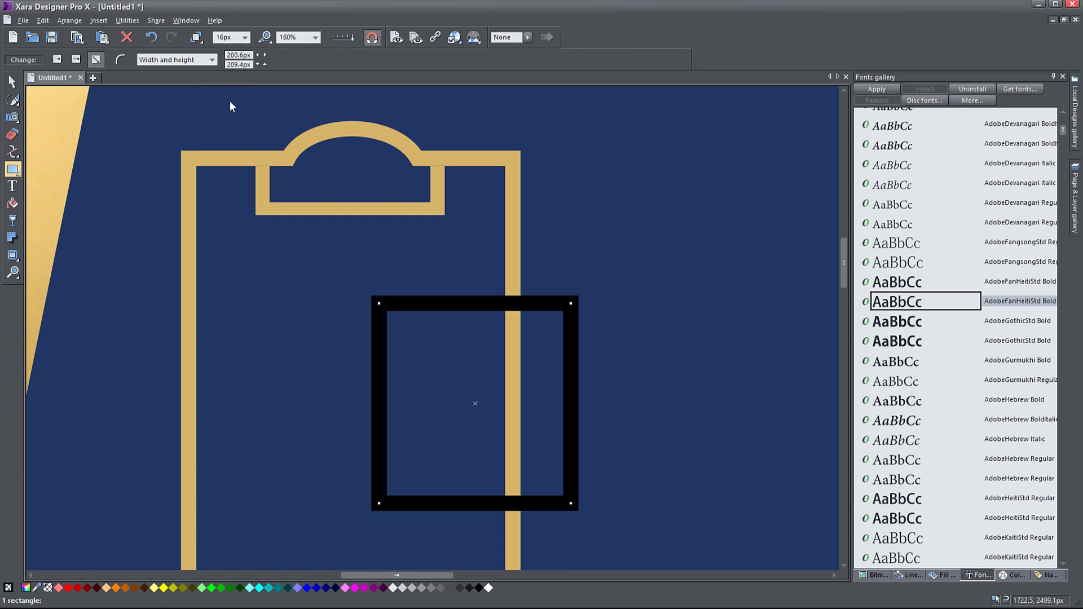
Colour the overlapping rectangle's outline with the gold sampled from the clipboard and leave its interior unfilled.
shift+click(33, 588)
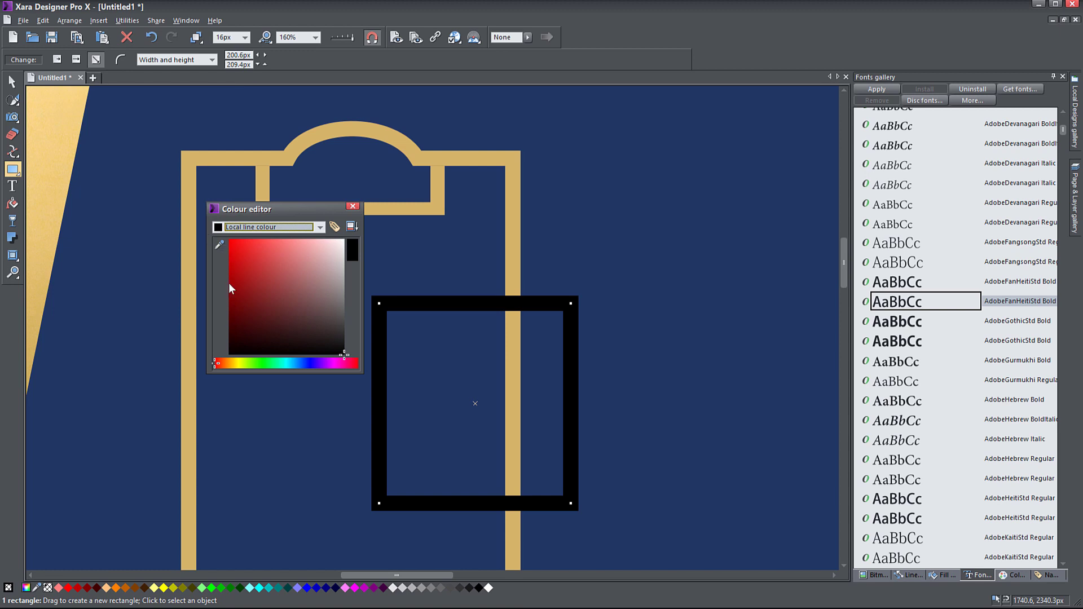
click(487, 587)
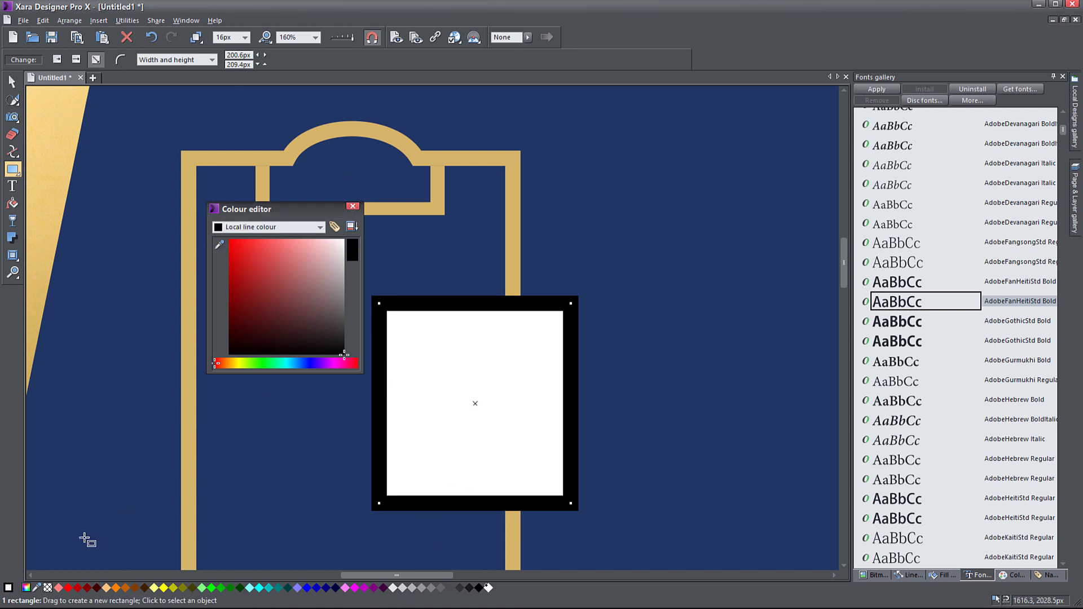
click(46, 588)
drag(36, 589, 189, 273)
click(353, 206)
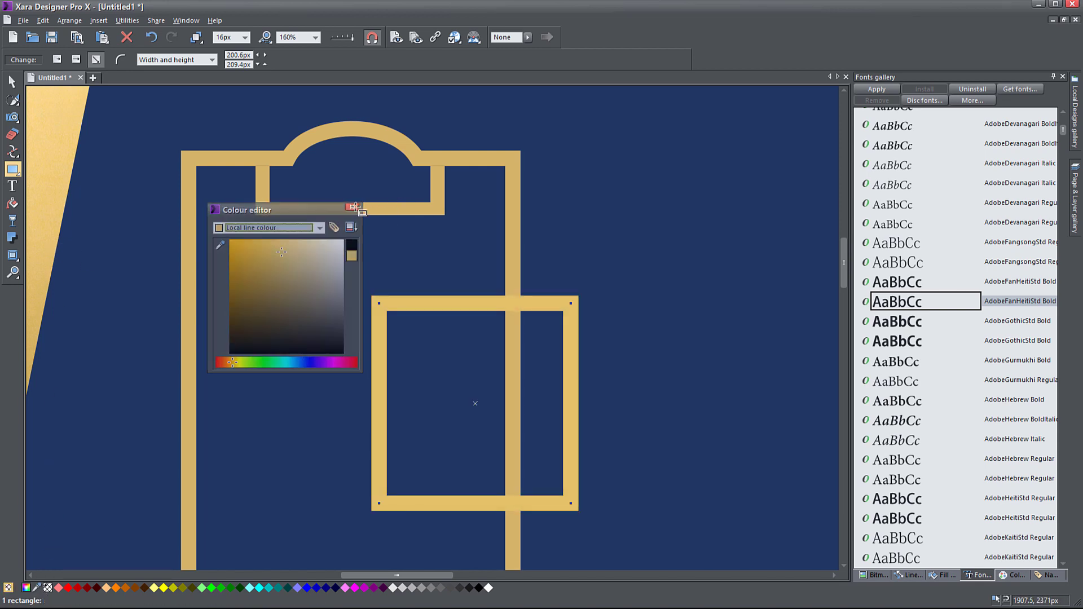
Fill the overlapping rectangle with the background's dark blue and enlarge it to about 285 × 297 px over the clipboard's right side.
click(11, 82)
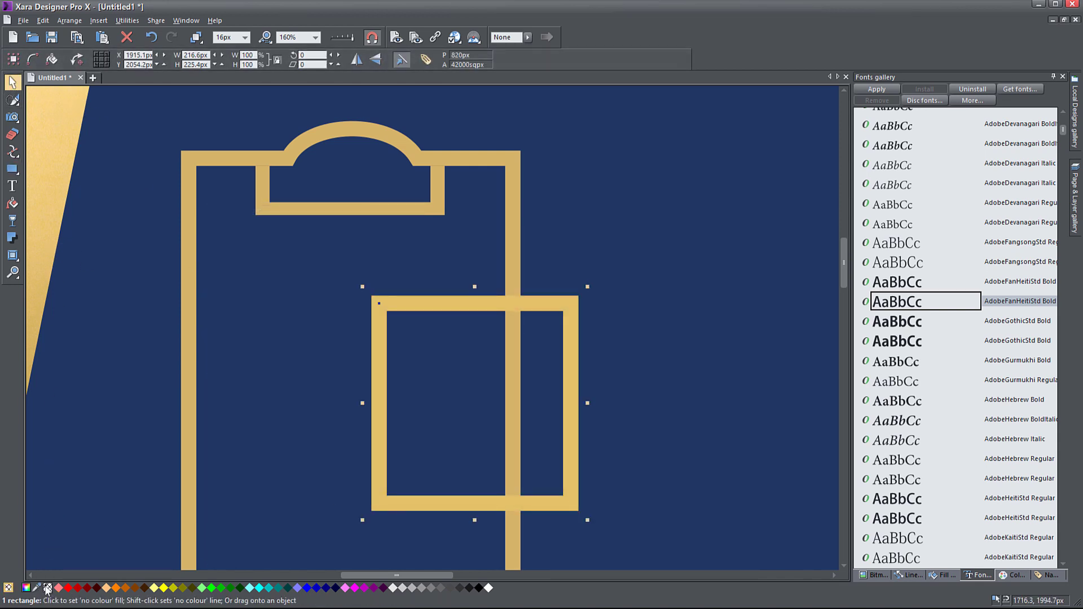
mouse_move(483, 405)
mouse_down()
mouse_move(454, 399)
mouse_move(556, 454)
mouse_move(515, 418)
mouse_move(529, 411)
mouse_move(500, 408)
mouse_up()
scroll(422, 453, down, 2)
scroll(410, 456, down, 2)
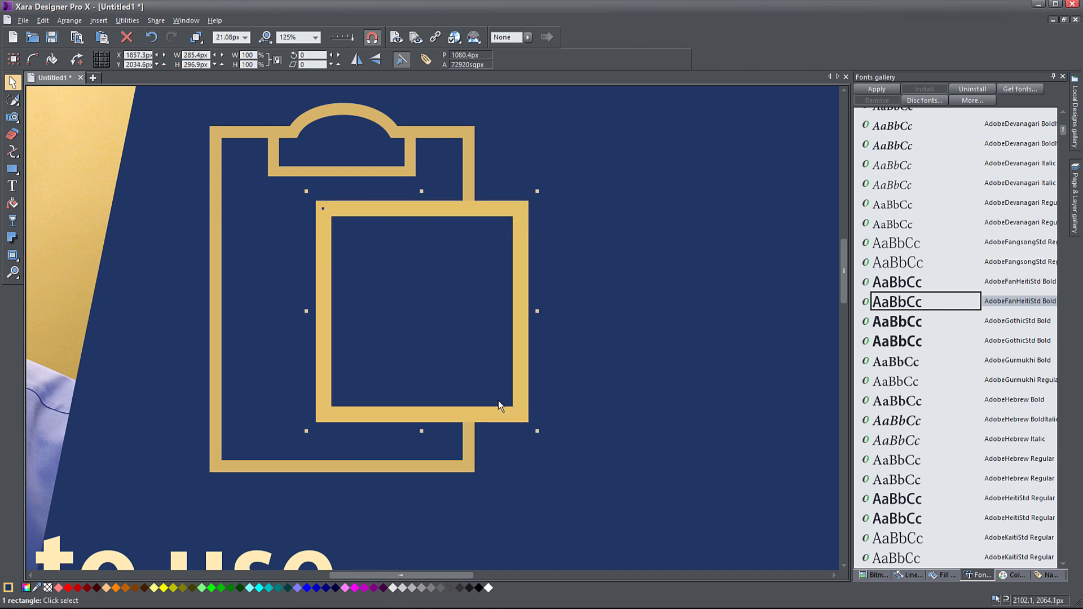
Draw a square of about 111 × 111 px on the blue area beside the clipboard, filled white with no outline.
click(13, 169)
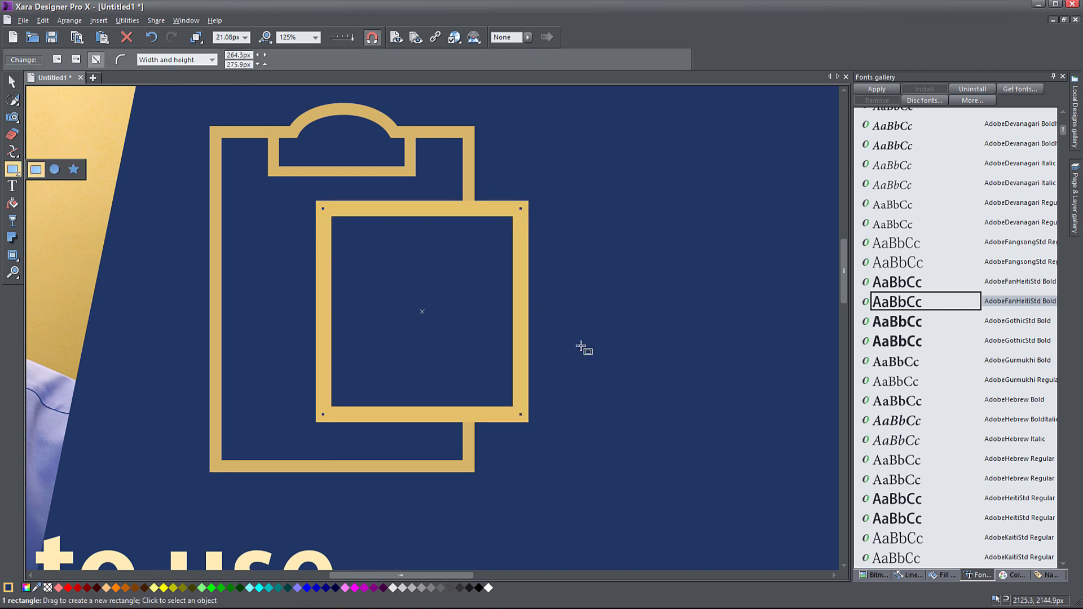
drag(580, 346, 422, 388)
mouse_move(408, 201)
mouse_down()
mouse_move(437, 278)
mouse_move(479, 270)
mouse_move(493, 283)
mouse_up()
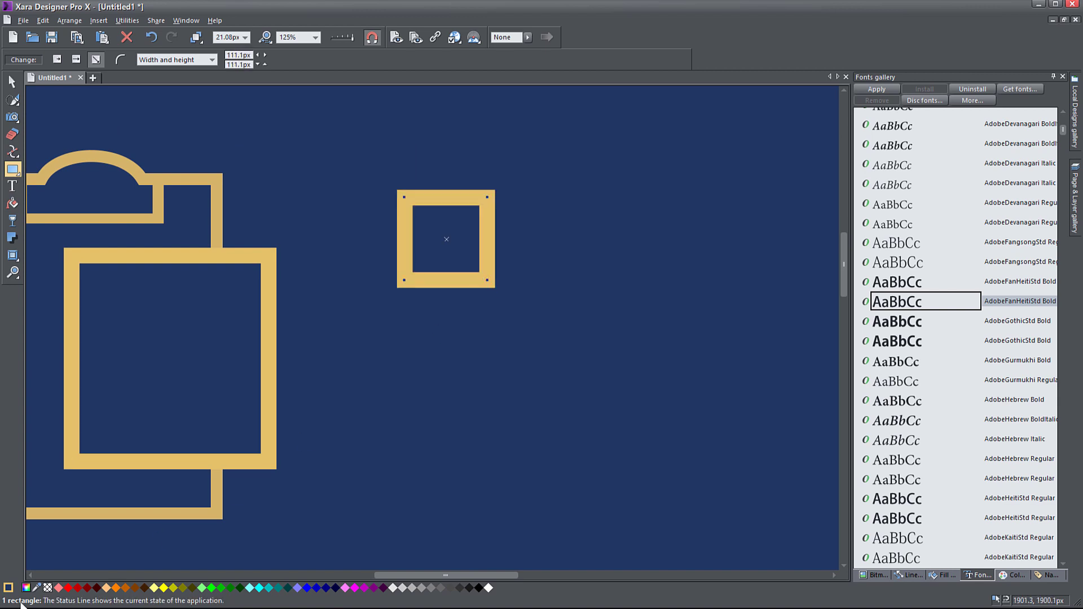
click(489, 587)
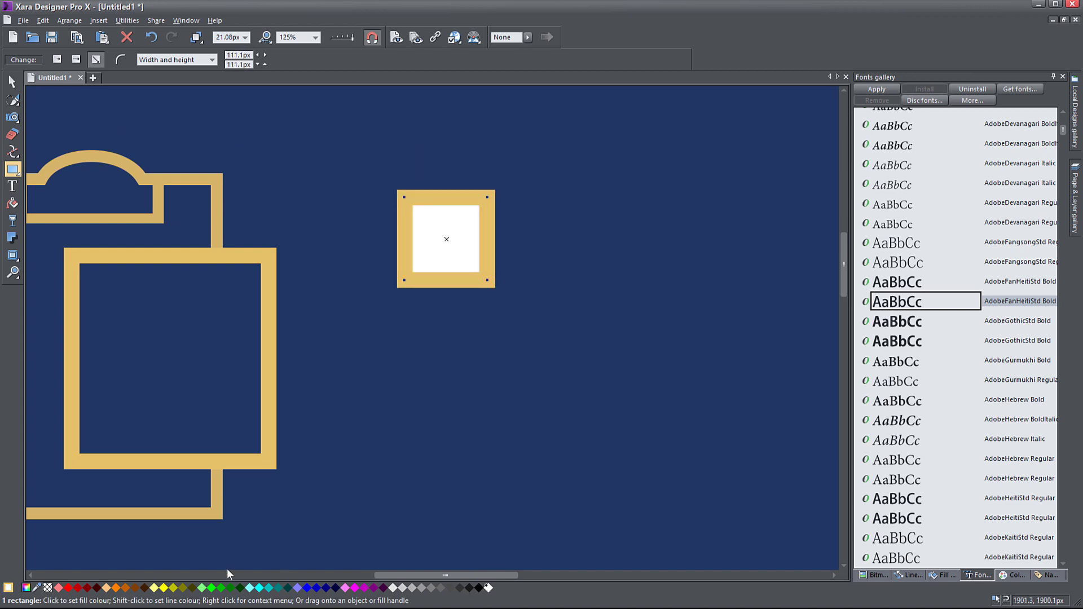
click(244, 38)
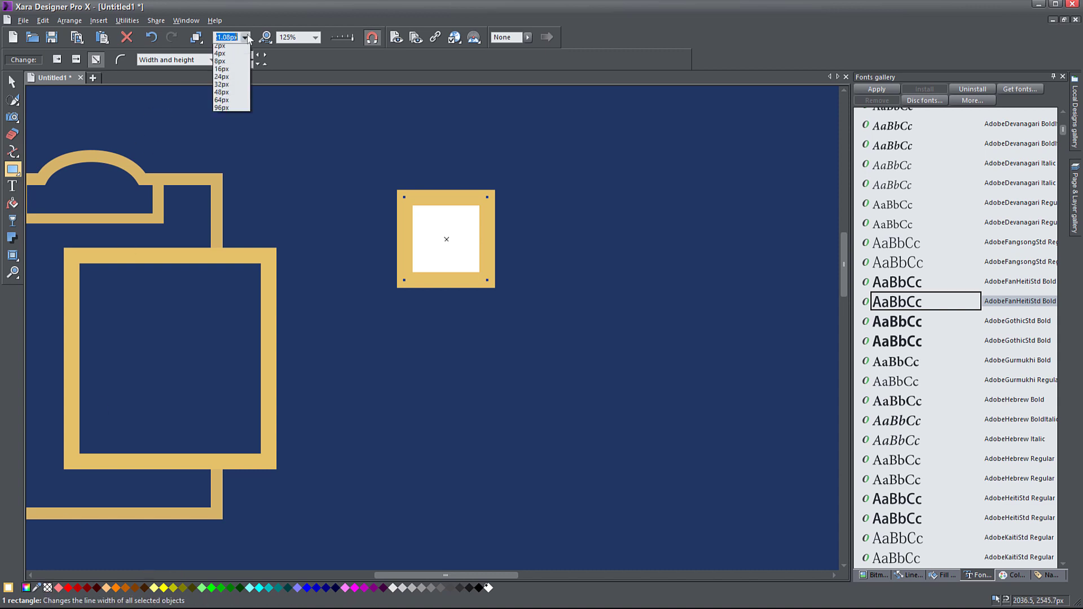
click(236, 50)
Duplicate the white square and move the copy to its right at the same height, leaving a narrow gap.
click(12, 83)
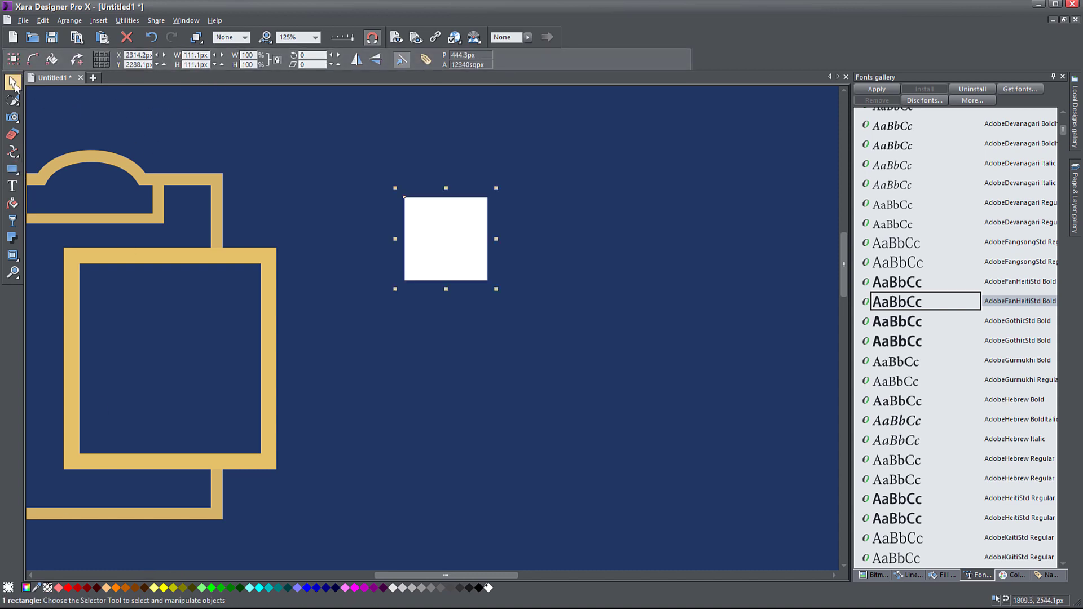
key(ctrl+d)
key(Up)
key(Up)
key(Up)
key(Up)
key(Up)
key(Right)
key(Right)
key(Right)
key(Right)
key(Right)
key(Right)
key(Right)
key(Right)
key(Right)
key(Right)
key(Right)
key(Right)
key(Right)
key(Right)
key(Right)
key(Right)
key(Right)
key(Right)
key(Right)
key(Right)
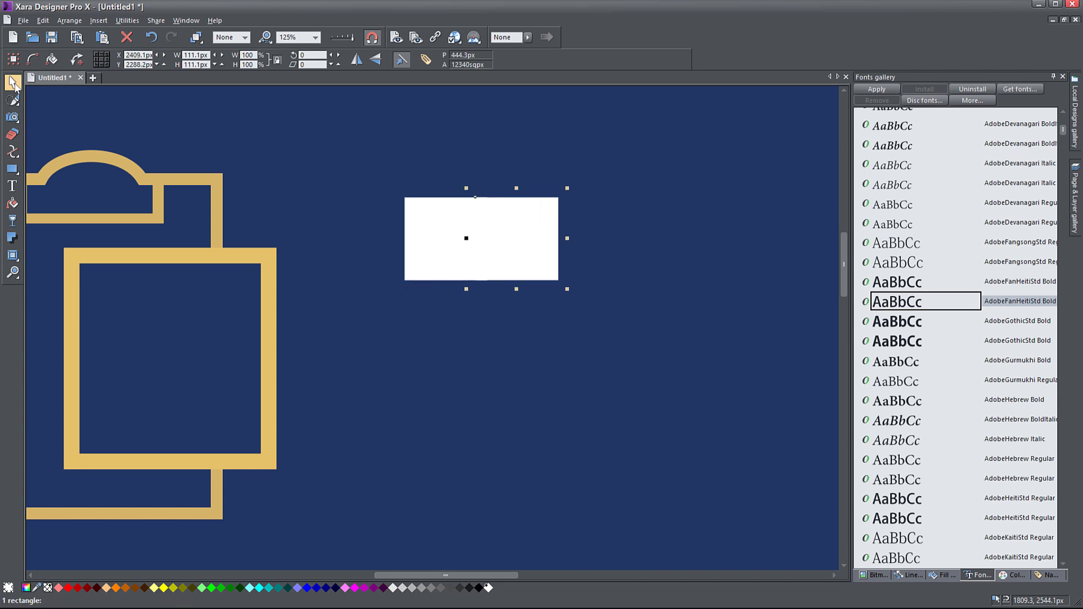
Duplicate the right-hand white square and place the copy directly below it with the same narrow gap.
key(ctrl+d)
key(Left)
key(Left)
key(Left)
key(Left)
key(Left)
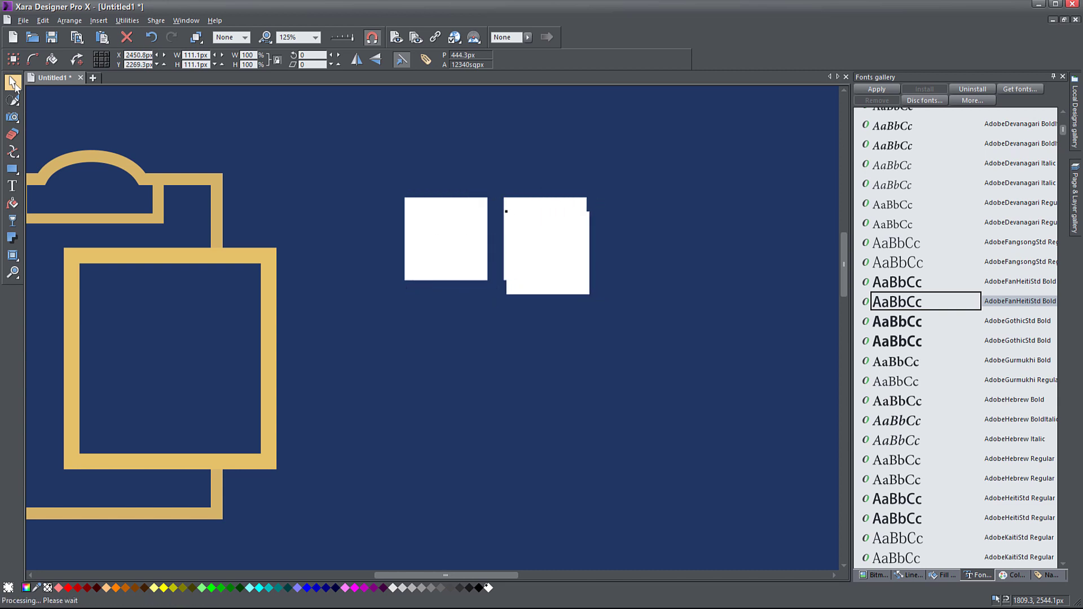
key(Down)
key(Down)
key(Down)
key(Down)
key(Down)
key(Down)
key(Down)
key(Down)
key(Down)
key(Down)
key(Down)
key(Down)
key(Down)
key(Down)
key(Down)
key(Down)
key(Down)
key(Down)
key(Down)
key(Down)
Duplicate the lower white square and move the copy left to complete the two-by-two Windows logo grid.
key(ctrl+d)
key(Left)
key(Left)
key(Left)
key(Left)
key(Left)
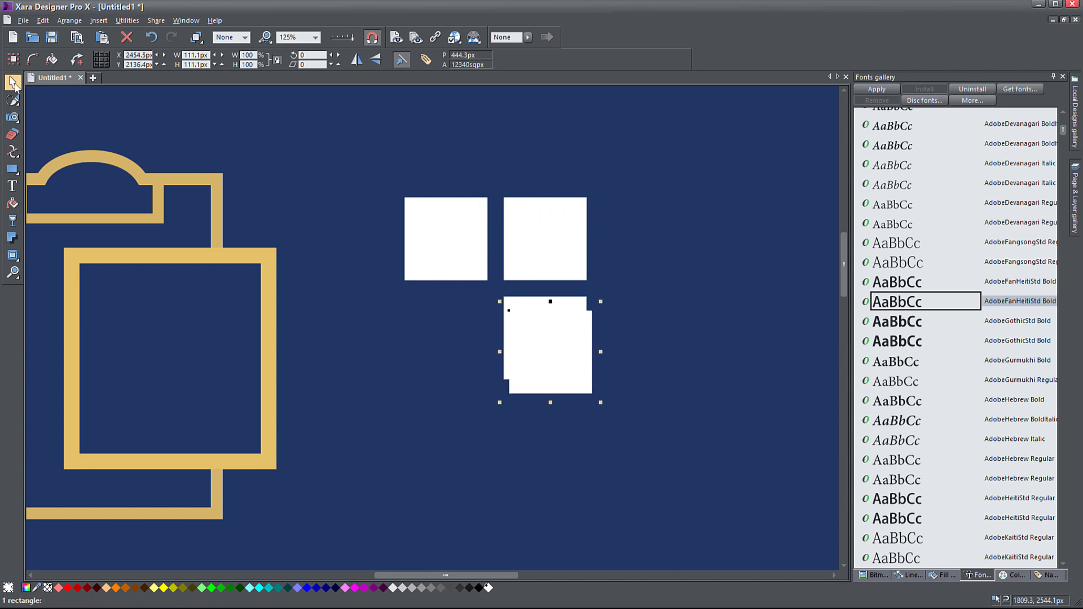
key(Up)
key(Up)
key(Up)
key(Up)
key(Up)
key(Left)
key(Left)
key(Left)
key(Left)
key(Left)
key(Left)
key(Left)
key(Left)
key(Left)
key(Left)
key(Left)
key(Left)
key(Left)
key(Left)
key(Left)
key(Left)
key(Left)
key(Left)
key(Left)
key(Left)
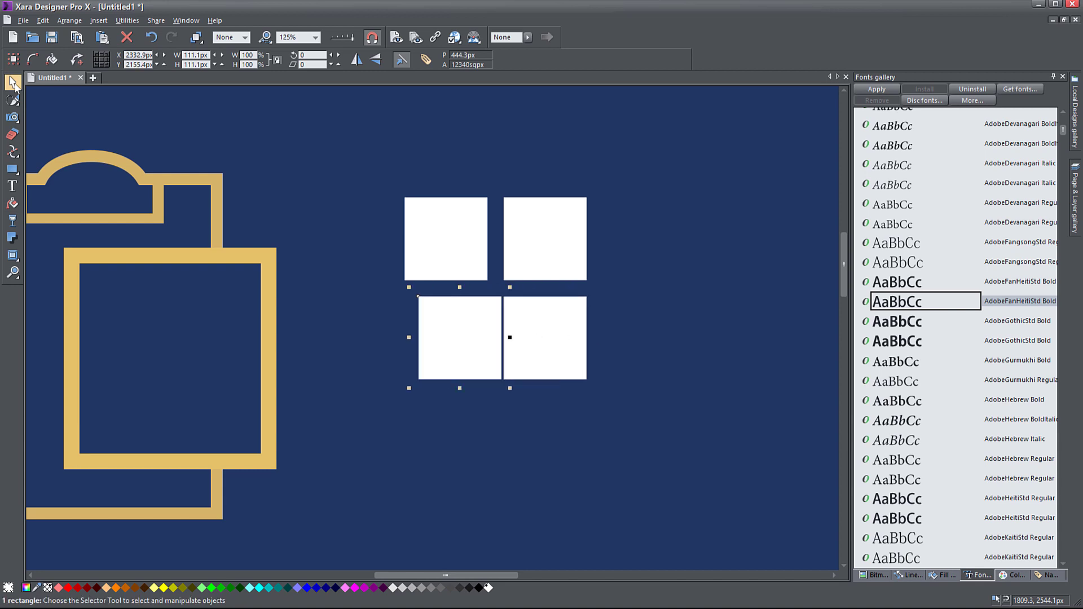
key(Right)
key(Right)
key(Right)
key(Right)
key(Right)
key(Right)
key(Right)
key(Right)
key(Right)
key(Right)
key(Left)
key(Left)
key(Left)
key(Left)
key(Left)
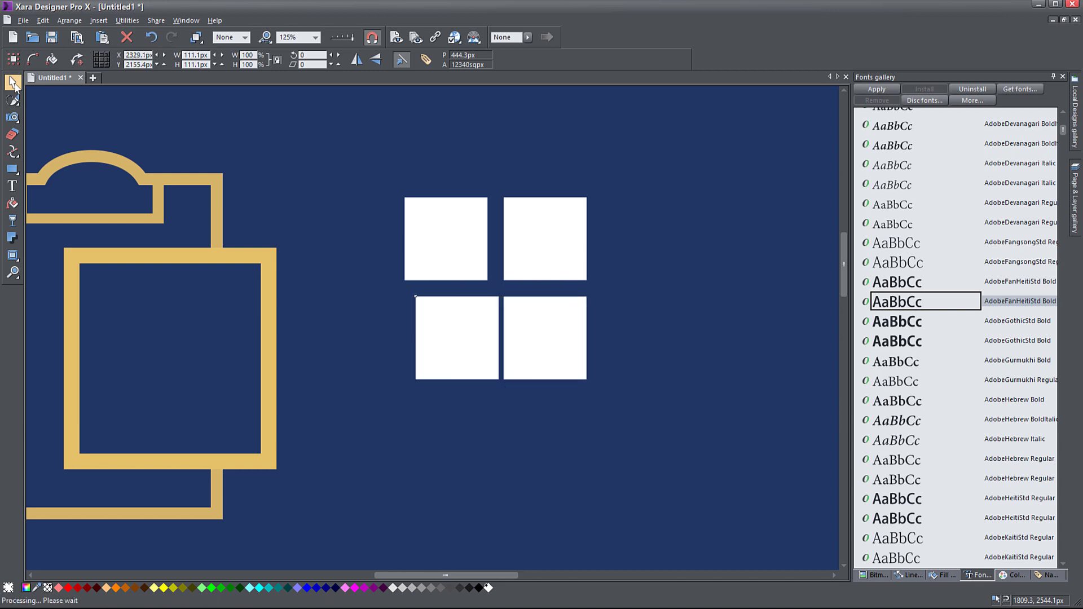
Select all four white squares and group them into one Windows logo.
shift+click(418, 227)
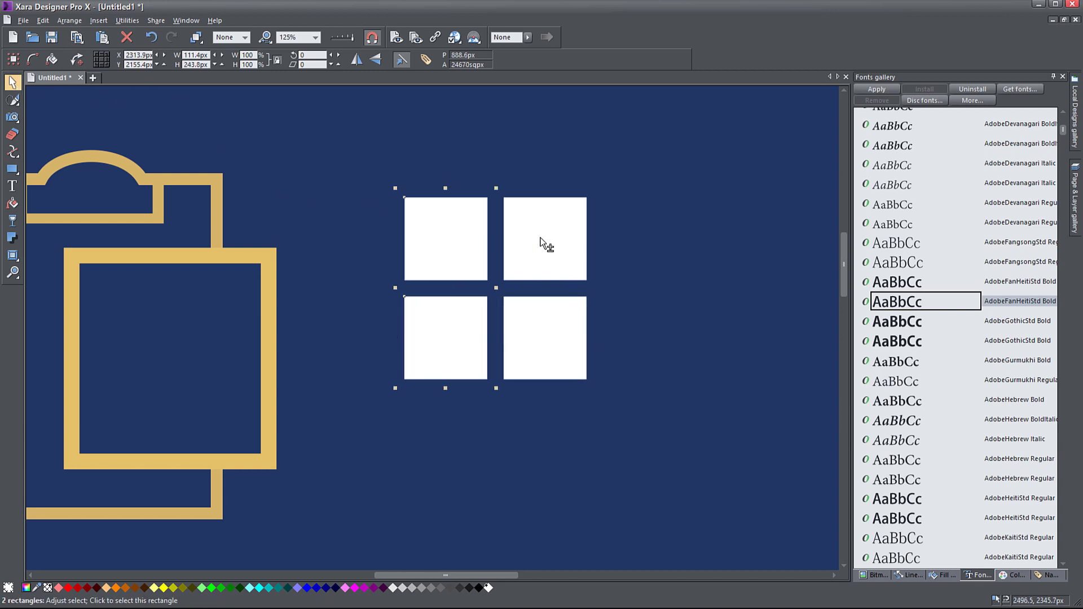
shift+click(546, 242)
shift+click(544, 331)
key(ctrl+g)
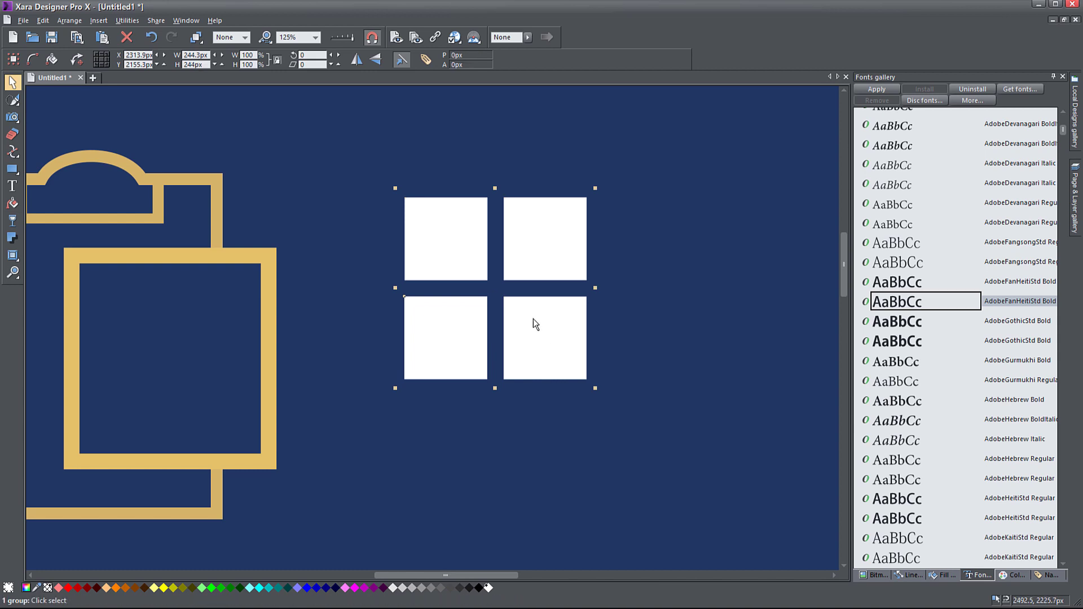
Shrink the Windows logo to about 137 px wide and centre it inside the overlapping gold-framed rectangle.
drag(533, 319, 494, 316)
drag(559, 183, 479, 269)
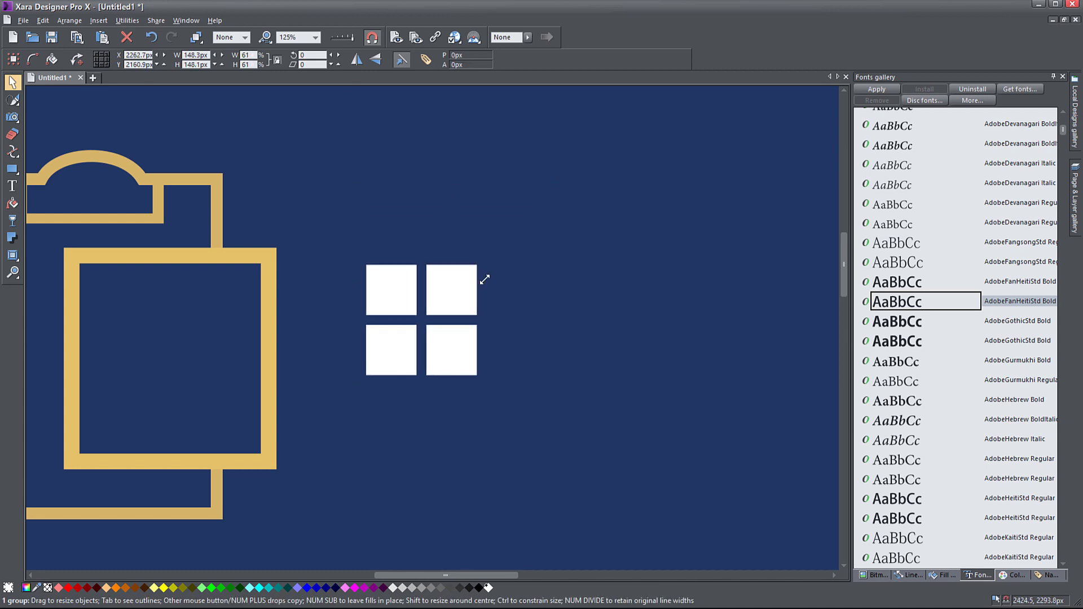
drag(454, 305, 468, 332)
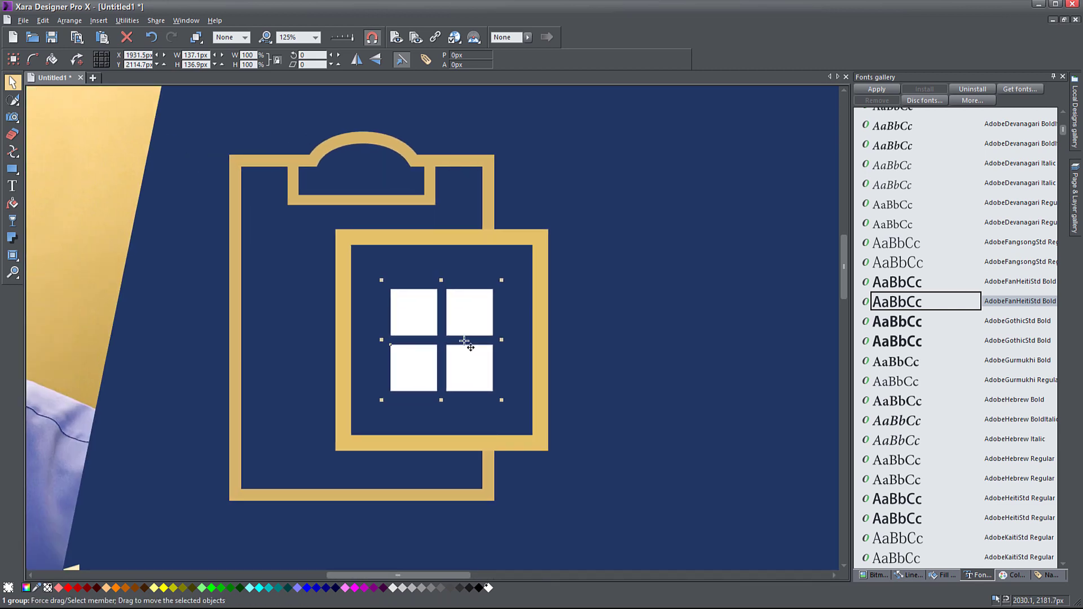
Place an enlarged copy of the Windows logo, about 200 px wide, further left over the clipboard.
drag(476, 331, 367, 299)
drag(393, 375, 426, 392)
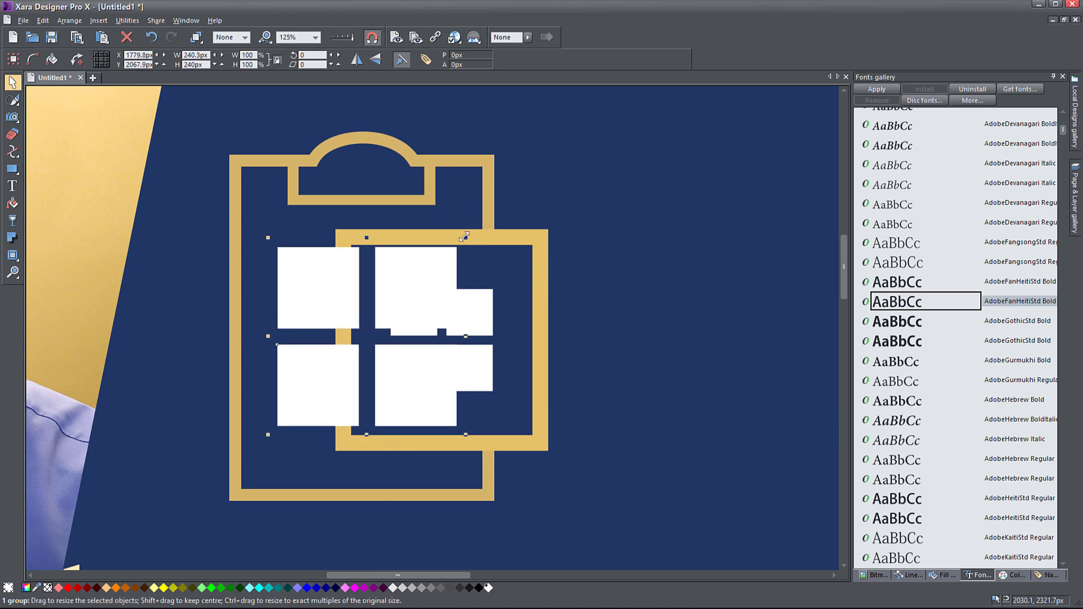
drag(469, 237, 450, 252)
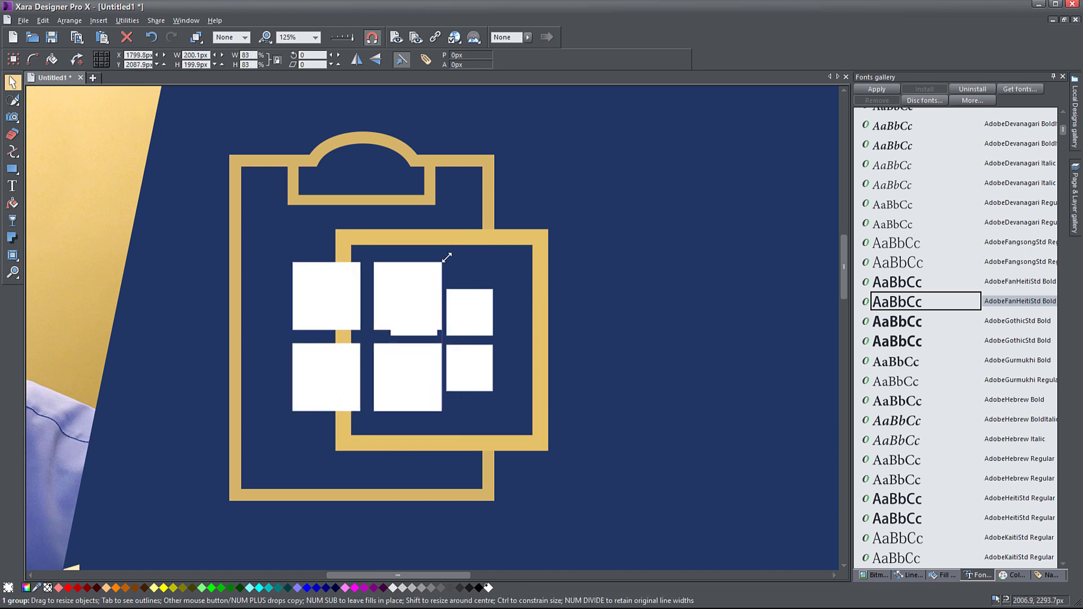
Fill the enlarged logo copy with light grey and move it behind the overlapping gold-framed rectangle.
click(415, 590)
key(ctrl+shift+b)
key(ctrl+shift+b)
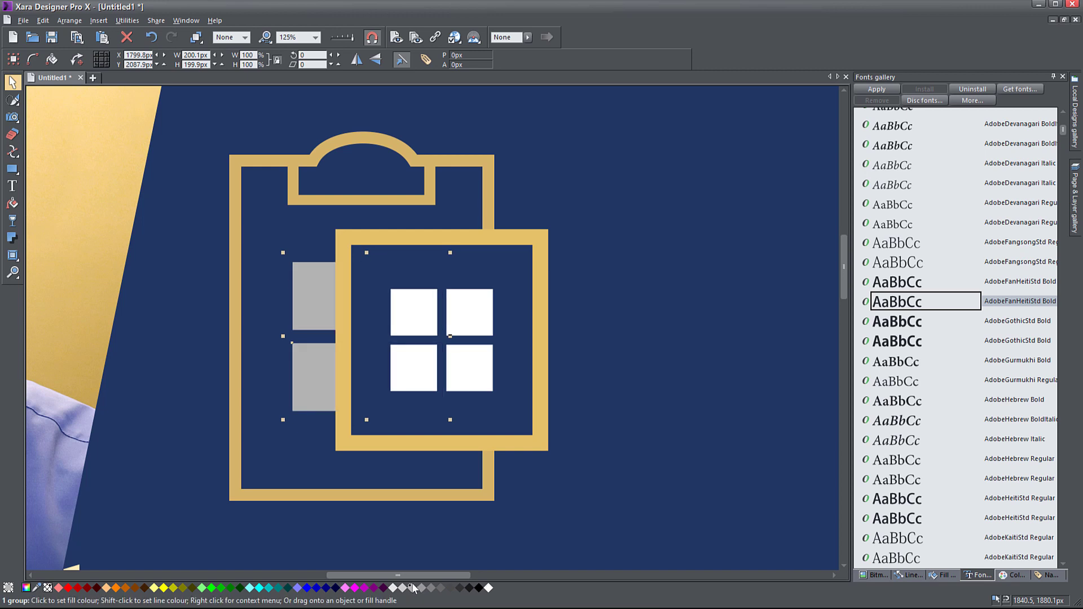
key(ctrl+shift+b)
click(373, 409)
Add a wall shadow to the overlapping rectangle with 23.2 px blur, 46% transparency and an offset of about 5.8, -15.4 px.
click(424, 383)
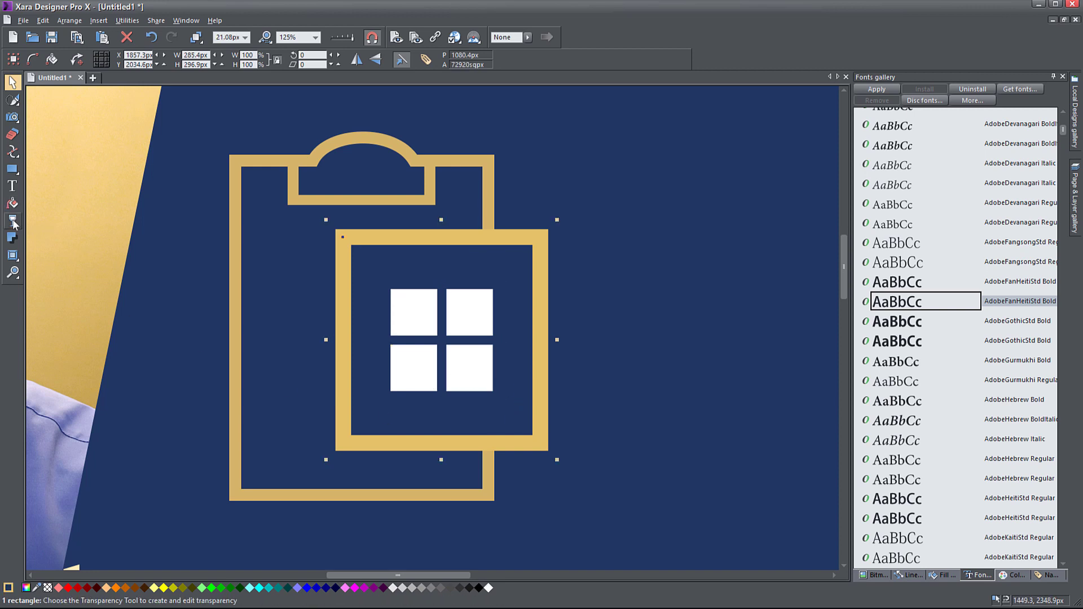
click(12, 238)
click(33, 59)
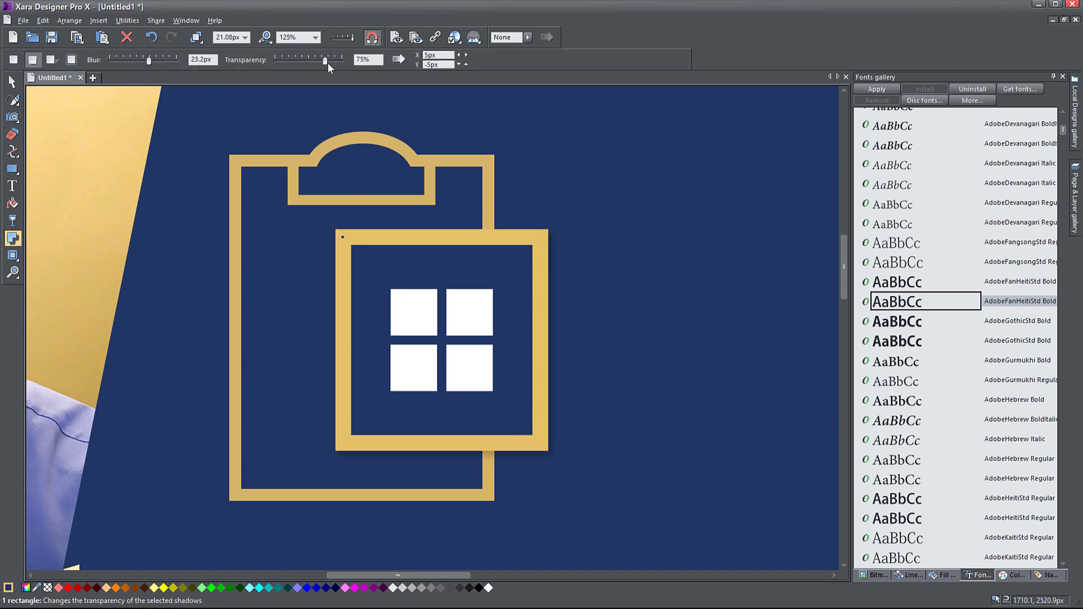
mouse_move(534, 382)
mouse_down()
mouse_move(553, 411)
mouse_move(542, 396)
mouse_up()
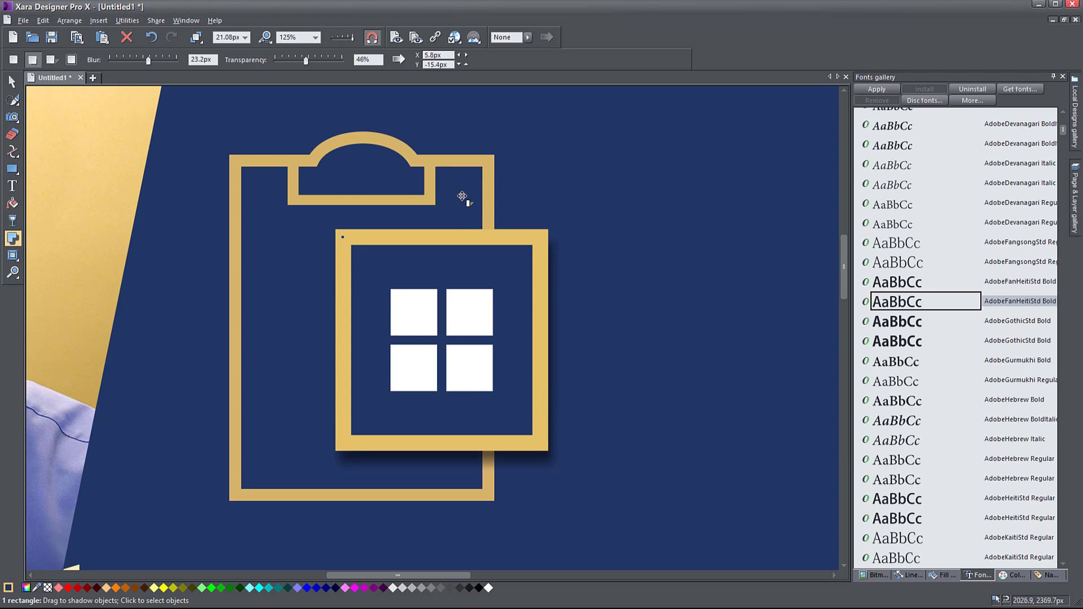
Add a wall shadow to the clipboard outline with 6 px blur, 75% transparency and an offset of about 10.6, -11.4 px.
click(490, 179)
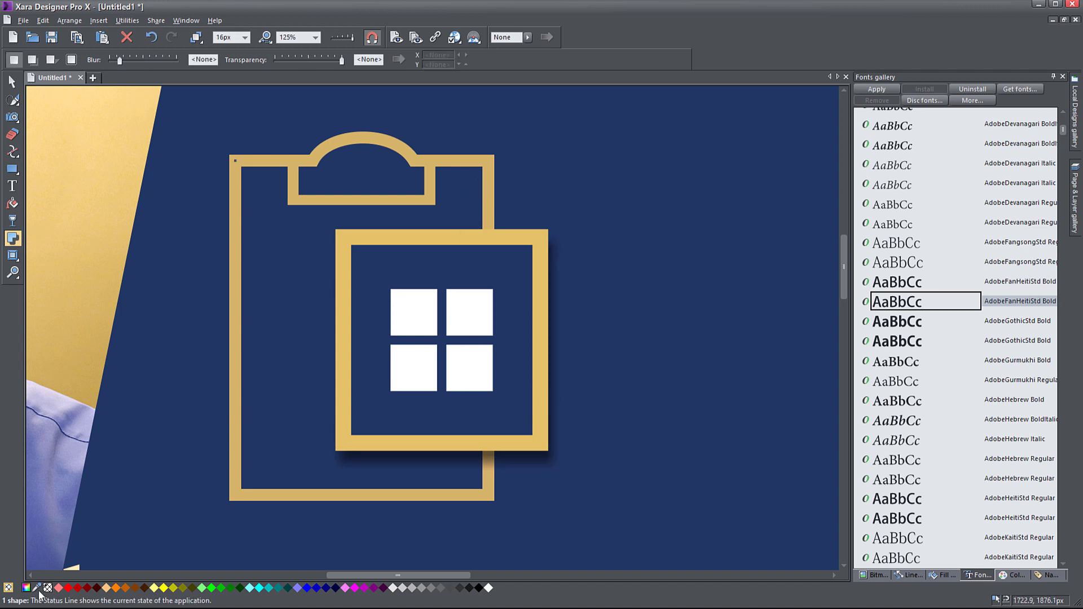
click(33, 60)
drag(462, 475, 484, 506)
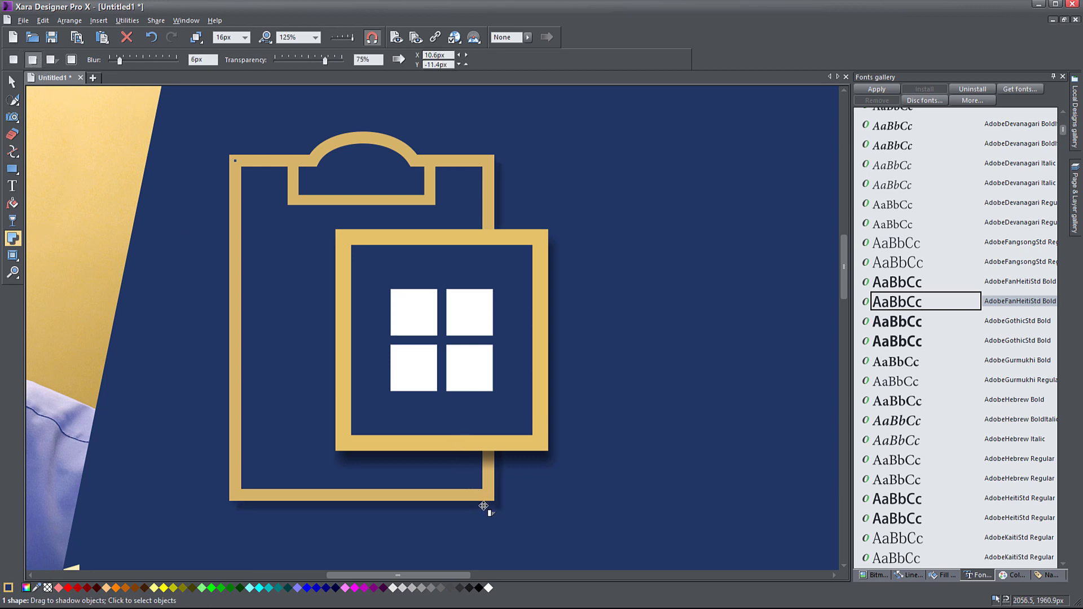
Adjust the overlapping rectangle's shadow to 17.6 px blur, 16% transparency and an offset of about 6.6, -5.8 px.
click(508, 438)
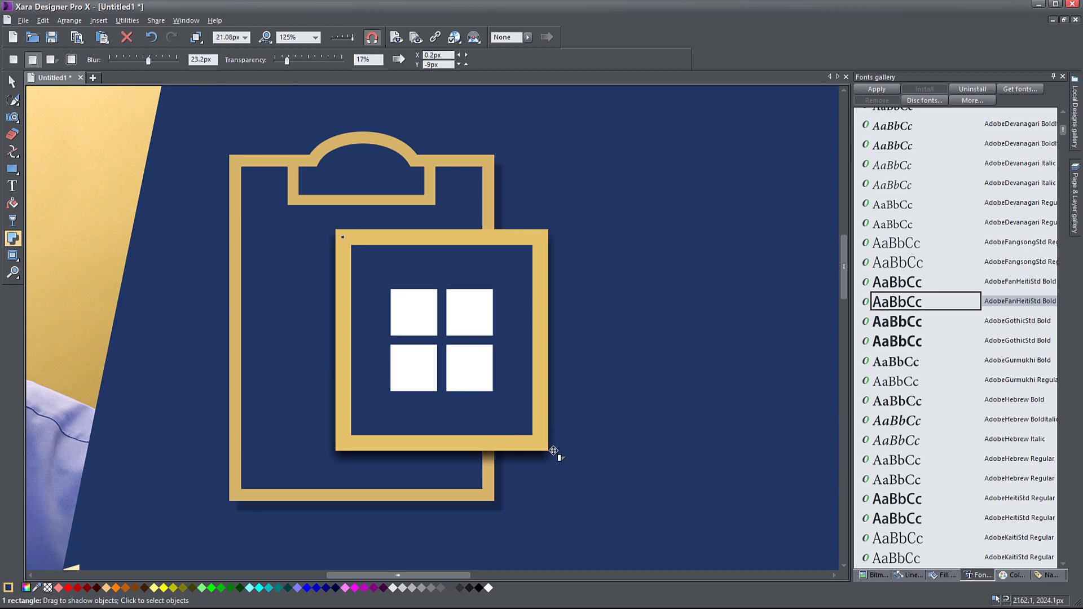
drag(544, 443, 543, 443)
drag(149, 63, 139, 67)
drag(466, 452, 471, 452)
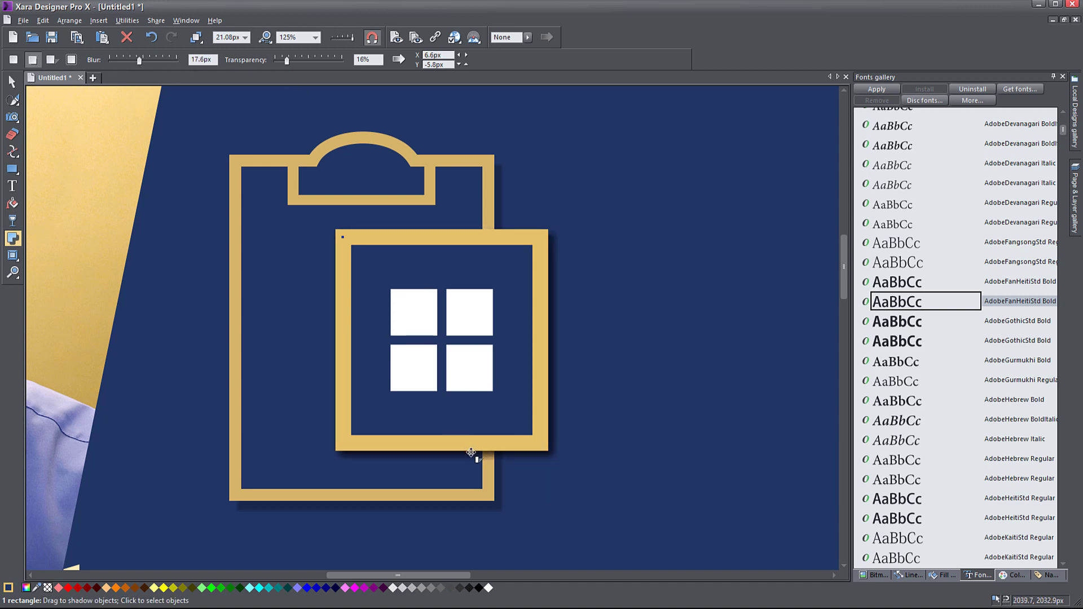
Shift the clipboard outline's shadow to an offset of about 0.2, -11.4 px and set its transparency to 57%.
click(464, 499)
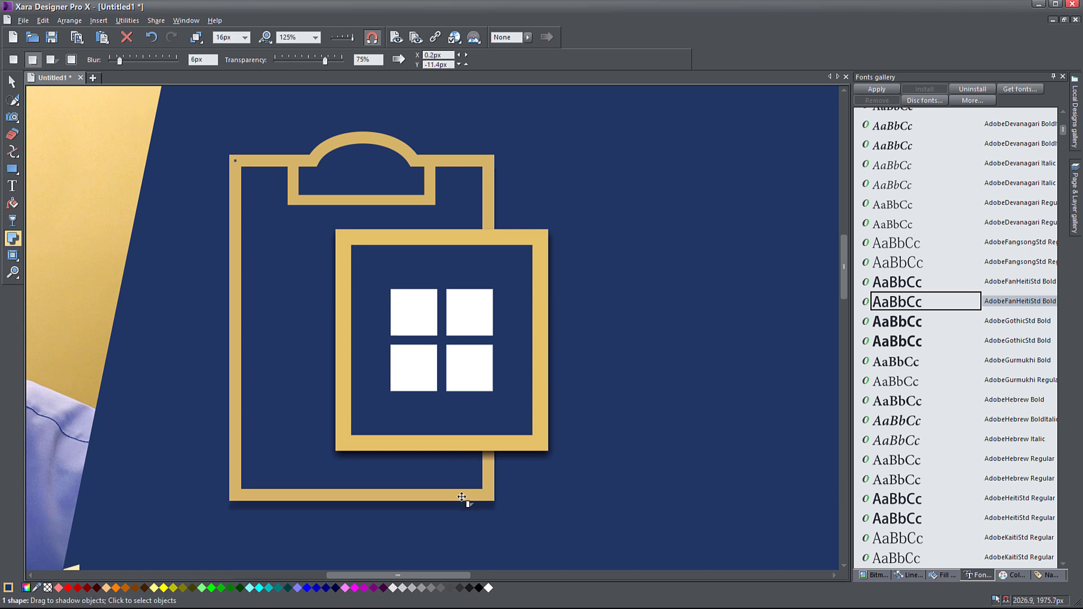
drag(320, 62, 313, 63)
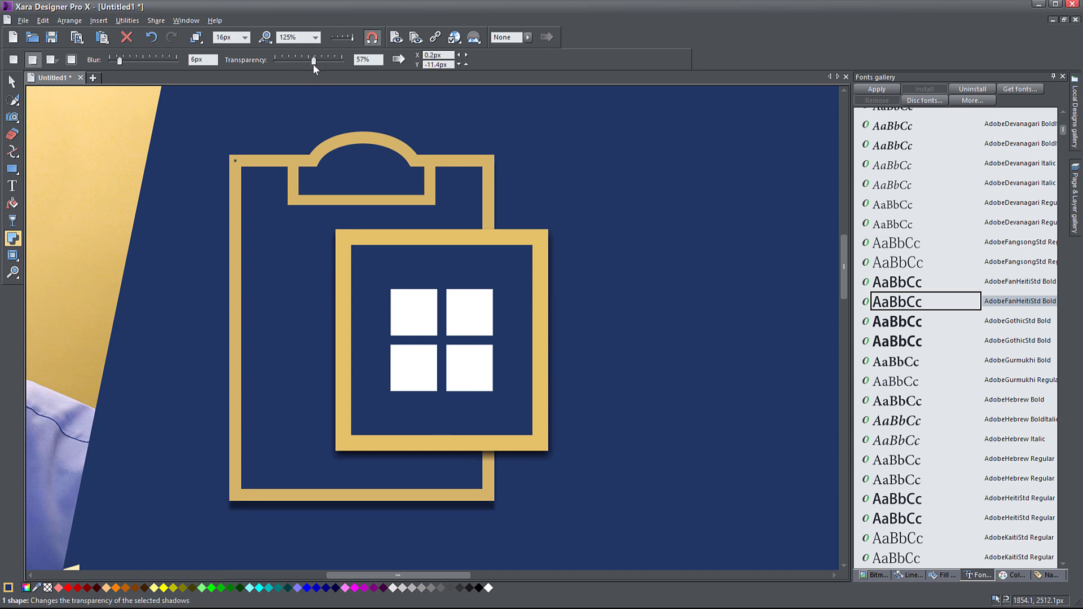
click(12, 82)
scroll(275, 362, down, 3)
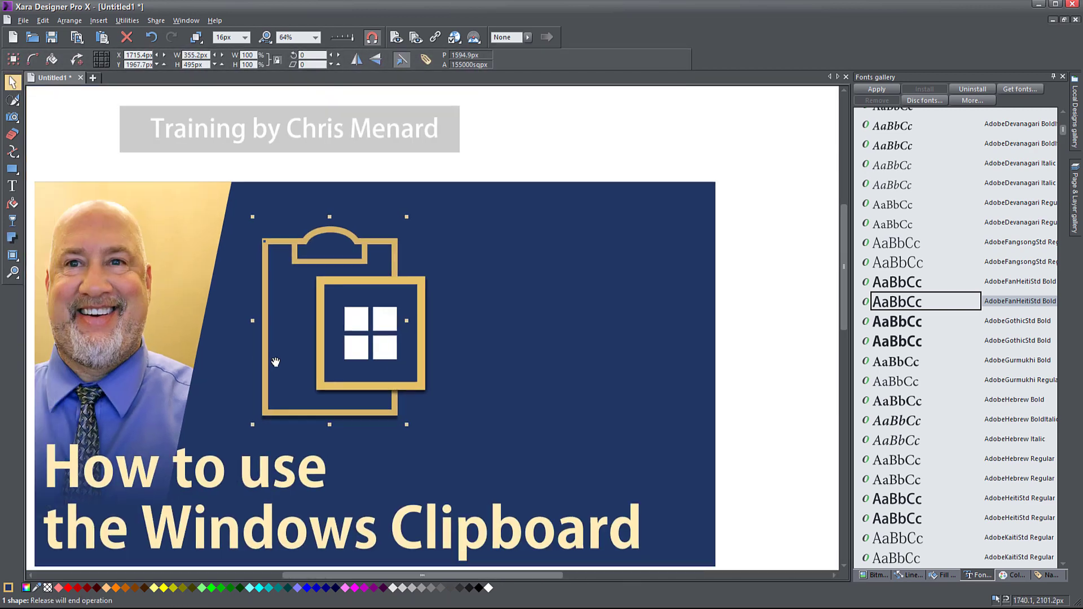
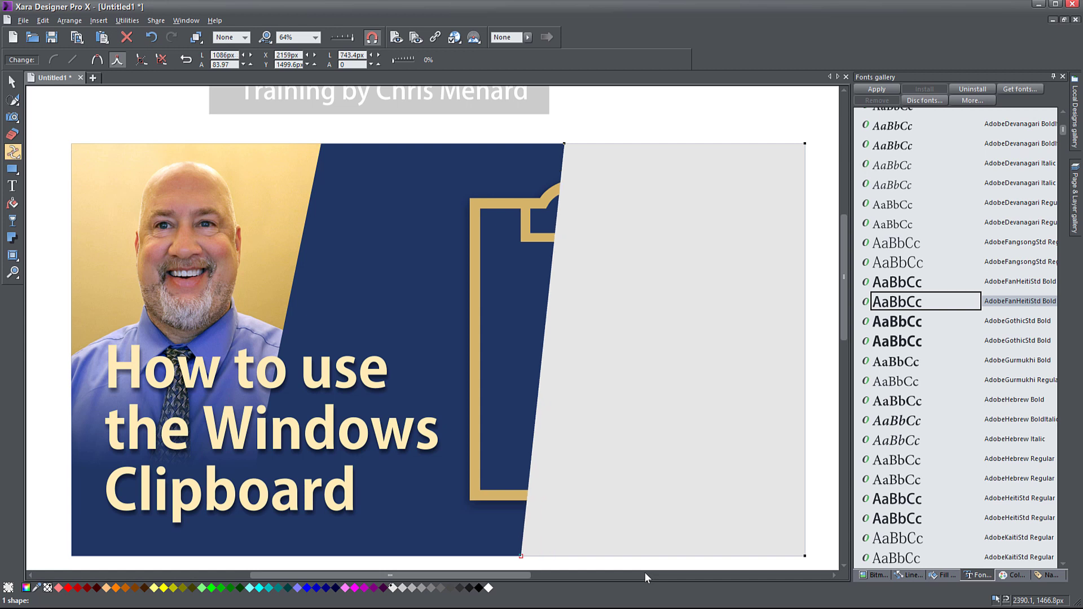
Send the slanted light grey panel behind the clipboard and fill it with the periwinkle blue sampled from the portrait's shirt.
key(ctrl+b)
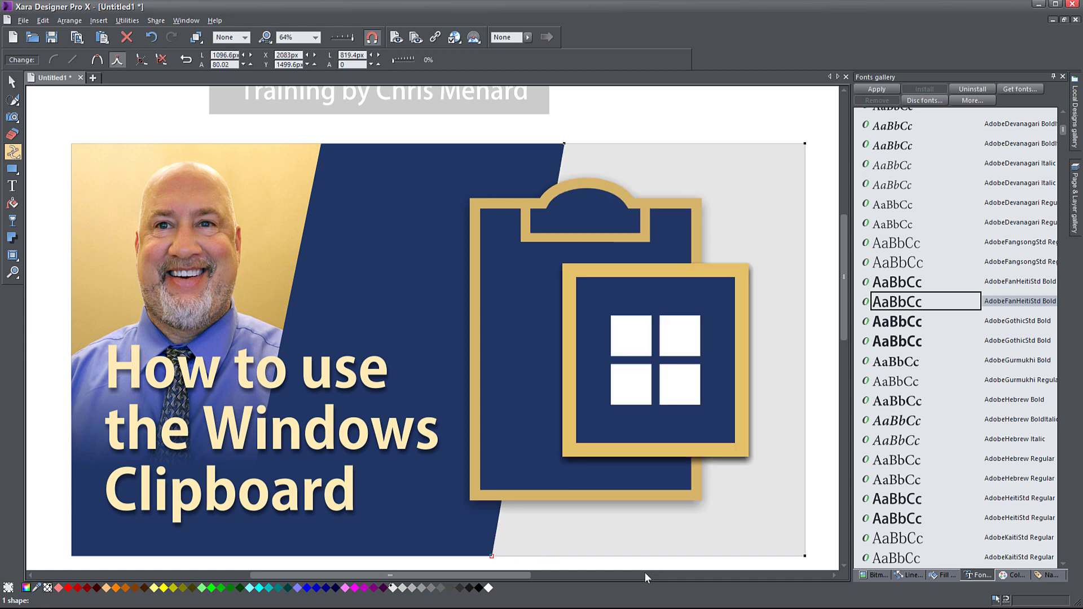
mouse_move(36, 588)
mouse_down()
mouse_move(77, 502)
mouse_move(121, 337)
mouse_move(101, 366)
mouse_up()
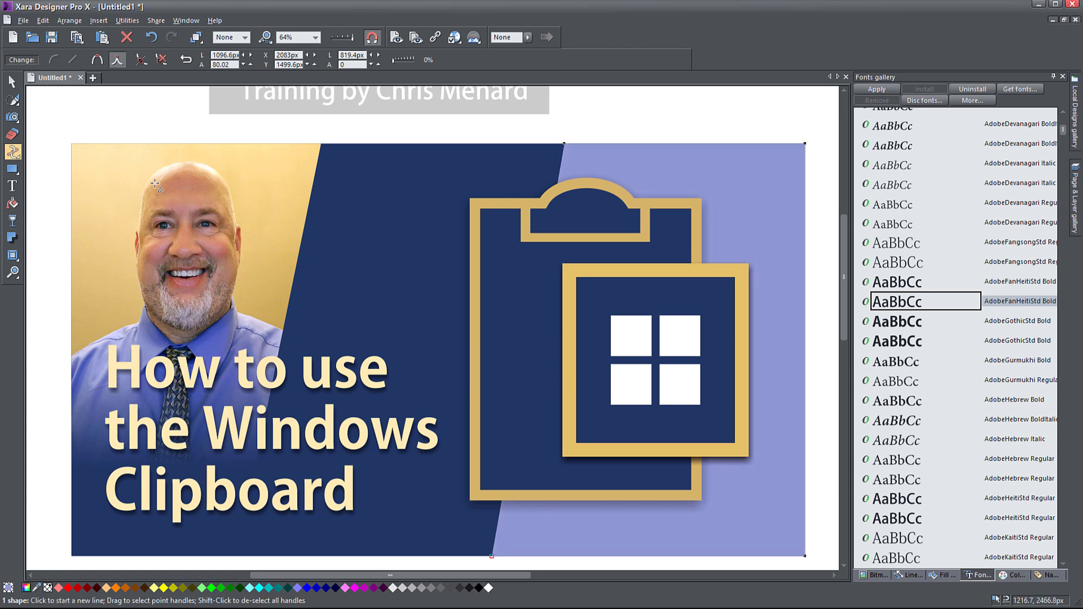
Move both points of the periwinkle panel's slanted left edge to the right, narrowing the panel while keeping the edge's angle.
key(F2)
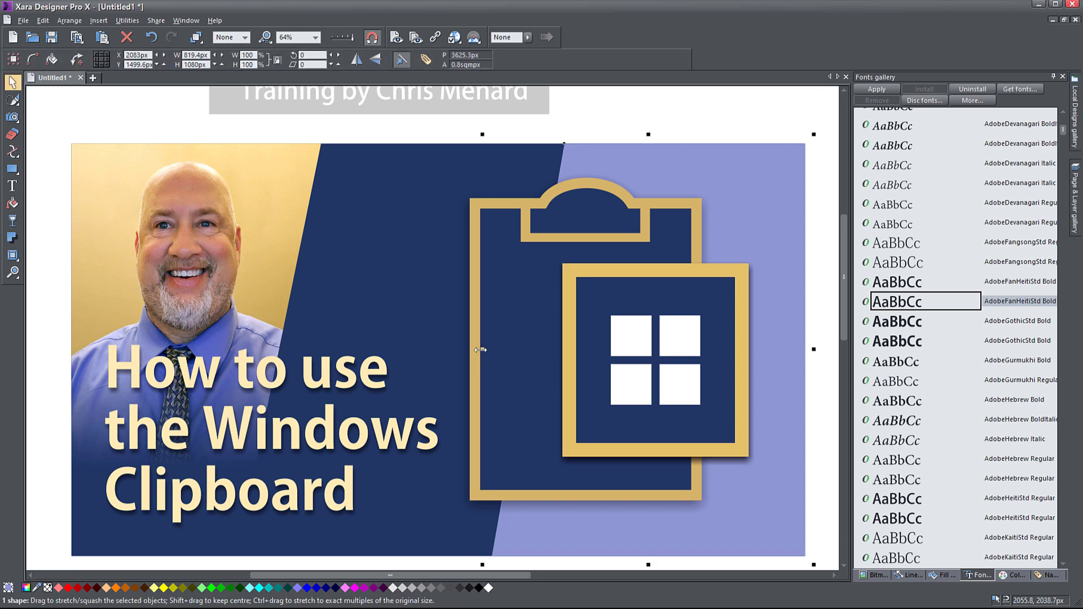
click(12, 151)
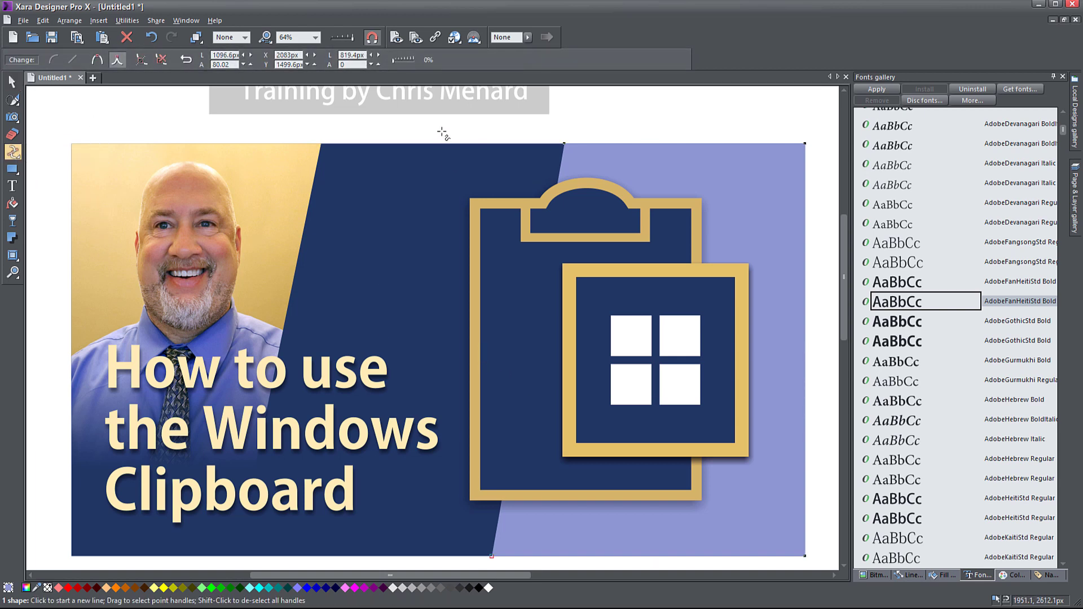
scroll(541, 558, down, 3)
scroll(606, 443, down, 2)
drag(617, 442, 541, 474)
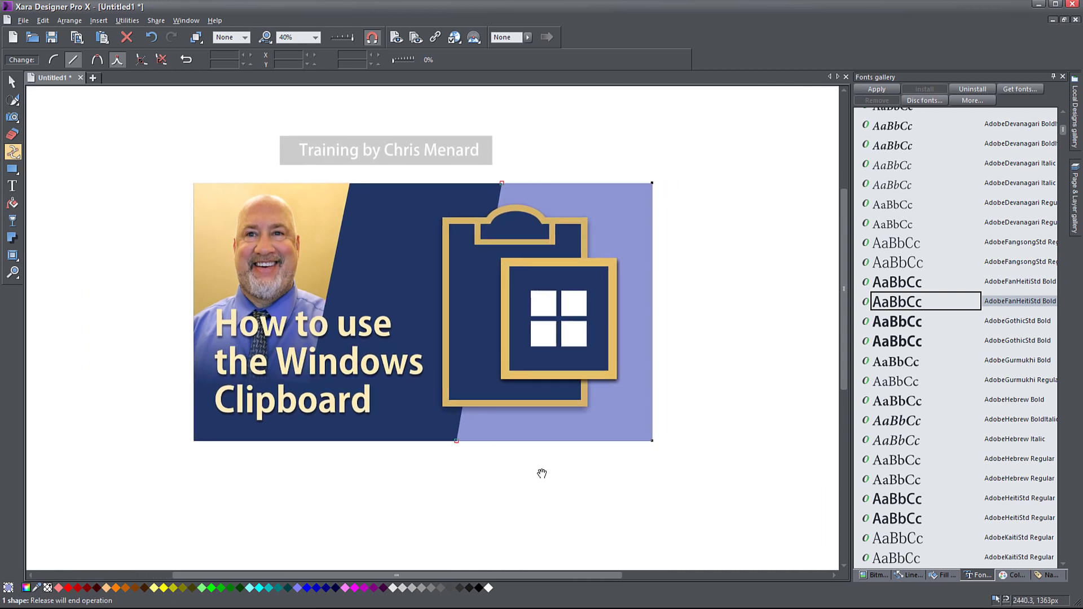
key(Right)
key(Right)
key(Right)
key(Right)
key(Right)
key(Right)
key(Right)
key(Right)
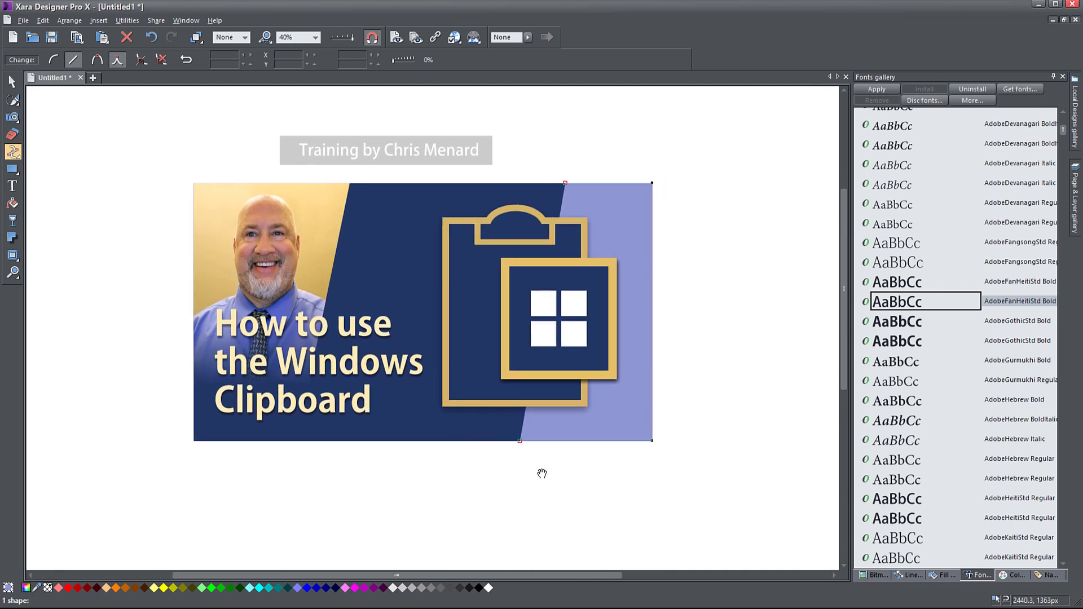
key(Left)
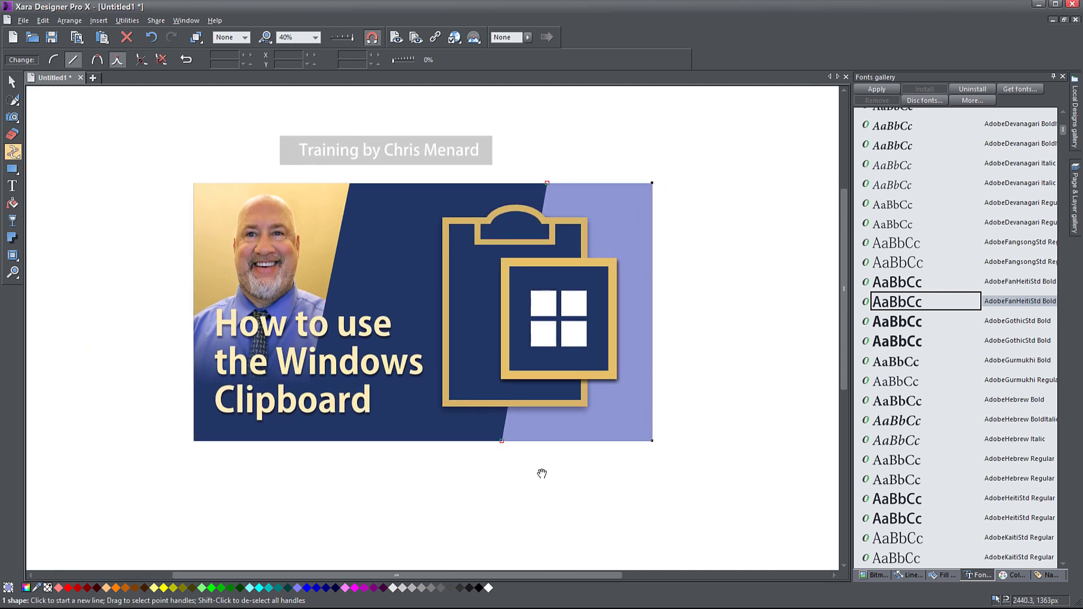
Shift the title text slightly to the right, keeping it level over the portrait and navy background.
key(F2)
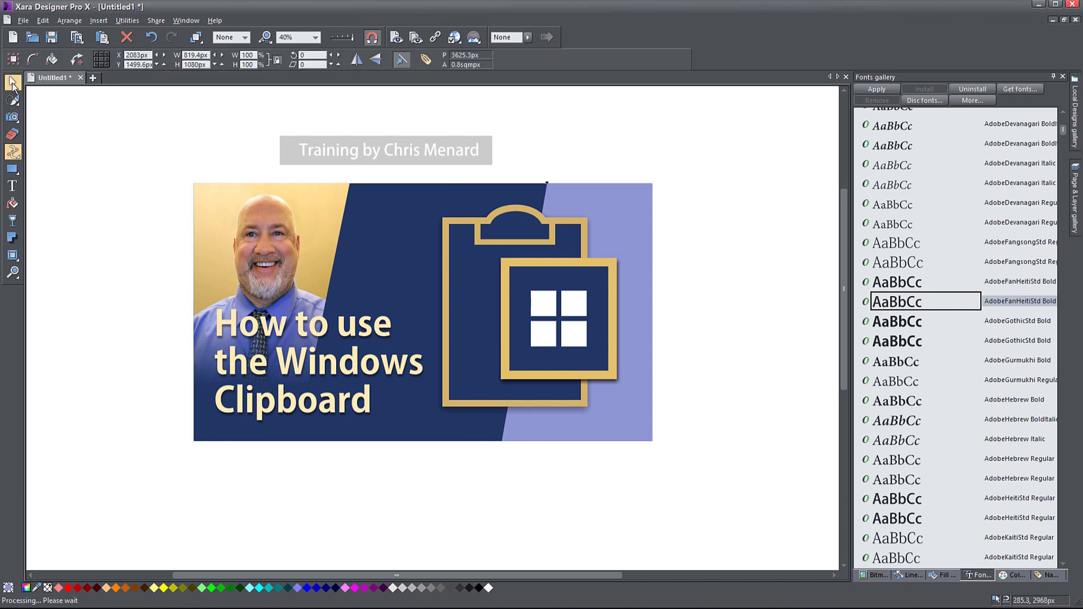
scroll(415, 436, up, 1)
scroll(355, 354, up, 1)
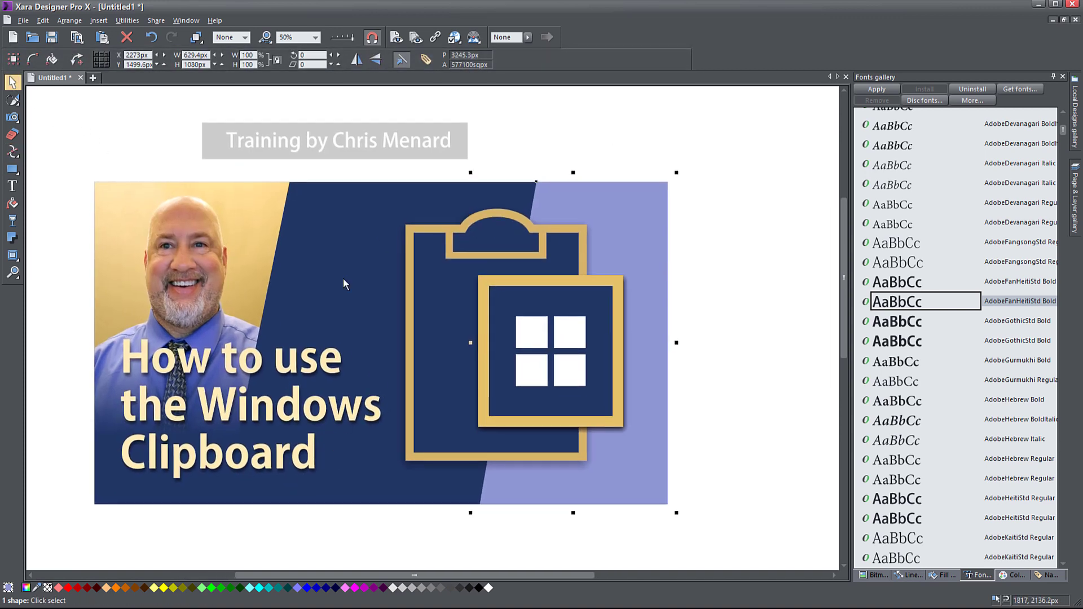
click(419, 339)
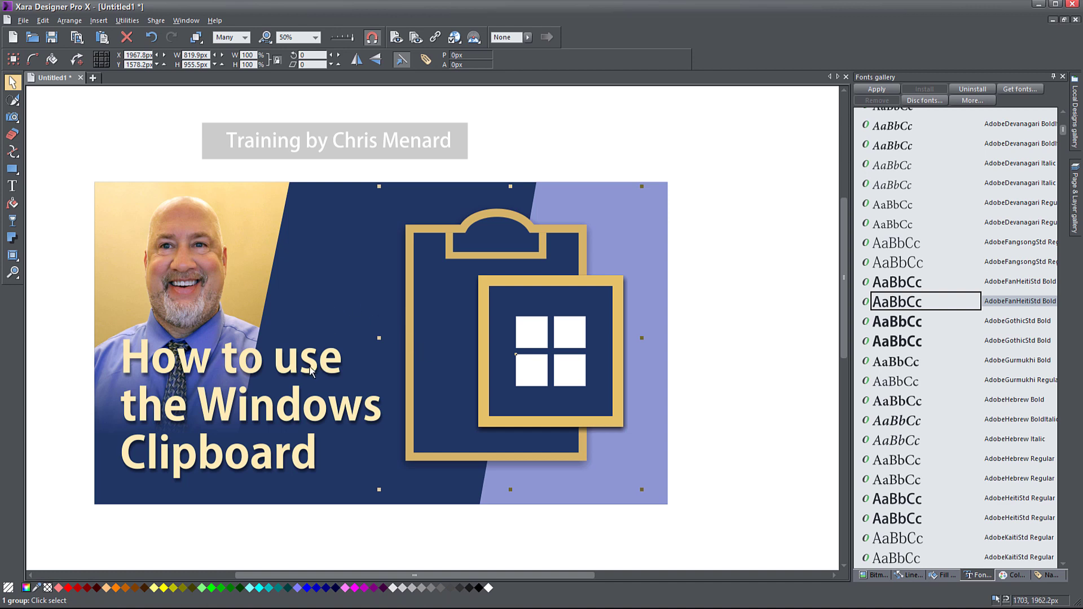
drag(311, 371, 317, 366)
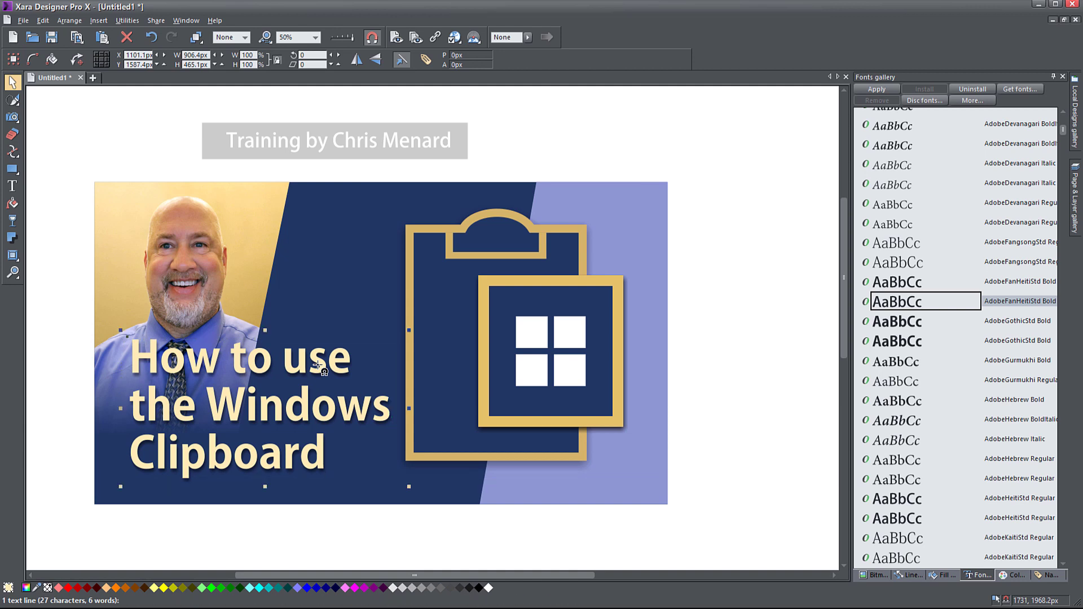
Shrink the portrait photo inside its slanted frame and reposition it into the frame's upper-left corner.
click(161, 251)
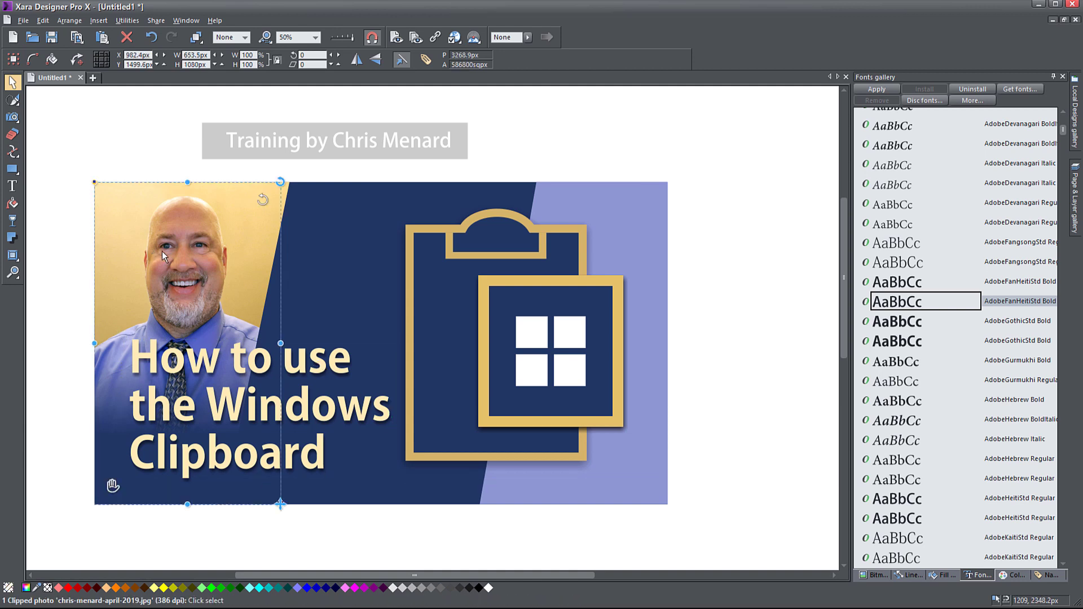
click(13, 203)
drag(302, 313, 268, 311)
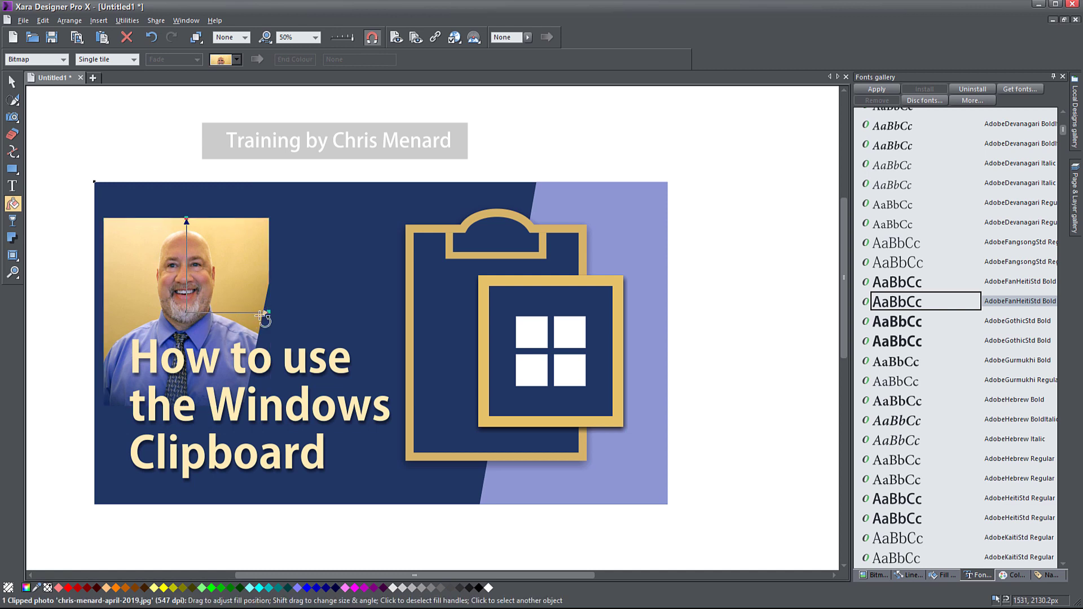
drag(186, 312, 164, 282)
click(12, 82)
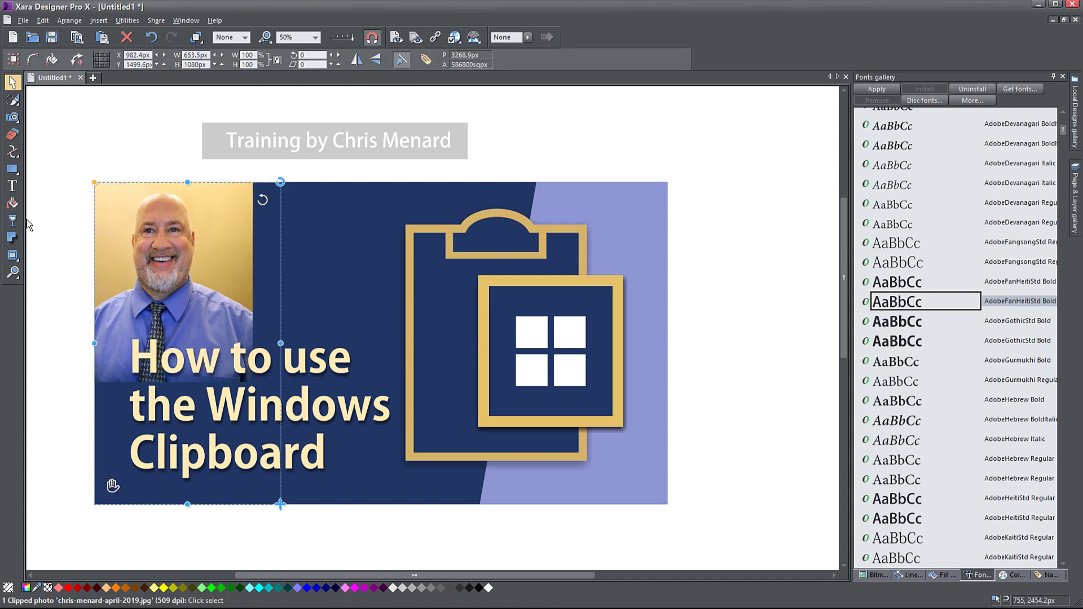
Move both points of the portrait frame's slanted edge to the left and shorten its linear transparency to fade out above the photo's bottom edge.
click(12, 152)
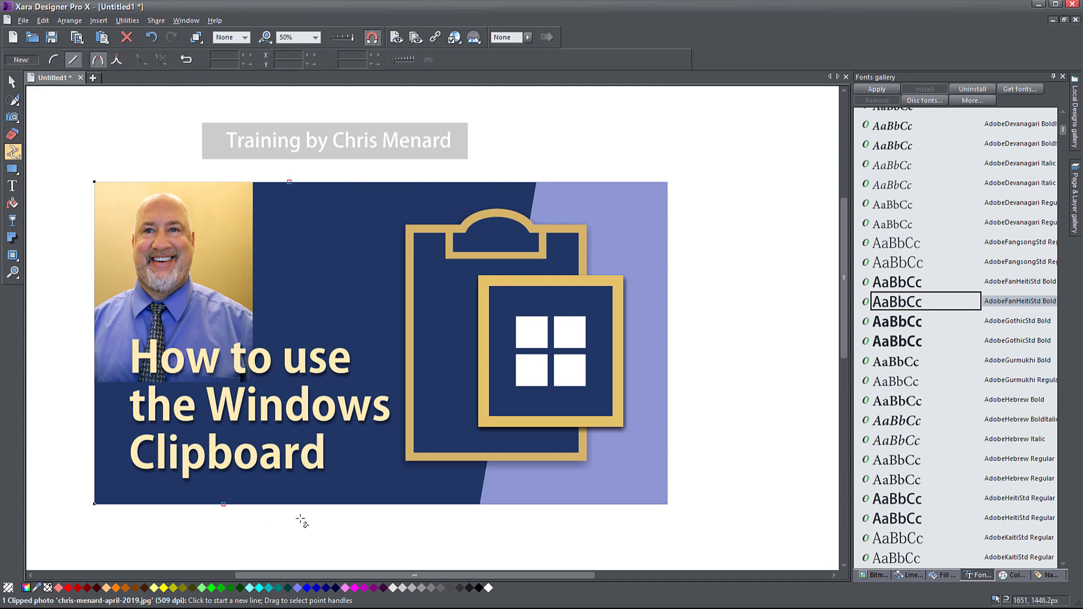
drag(301, 520, 338, 526)
key(Left)
key(Left)
key(Left)
key(Left)
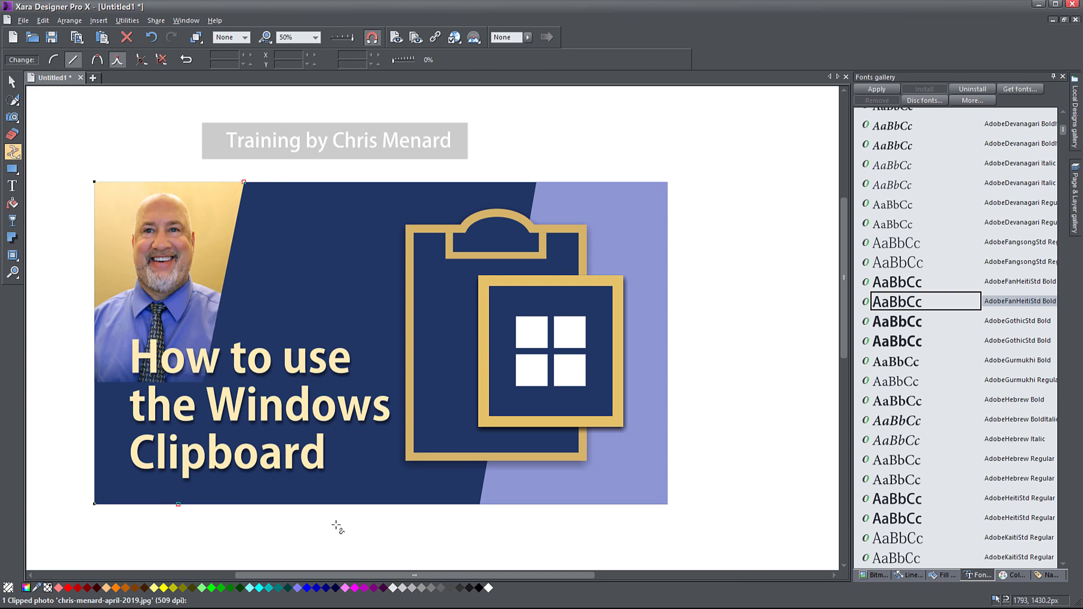
click(12, 221)
drag(153, 361, 159, 308)
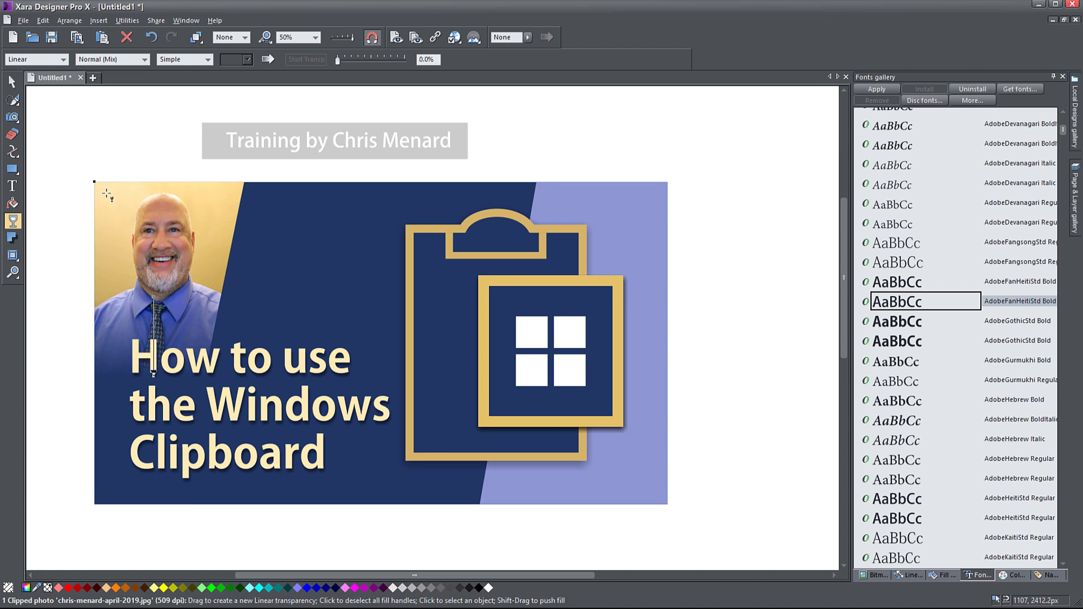
Move the title up and slightly left to X 1081.1 px, Y 1665.4 px.
key(F2)
click(287, 369)
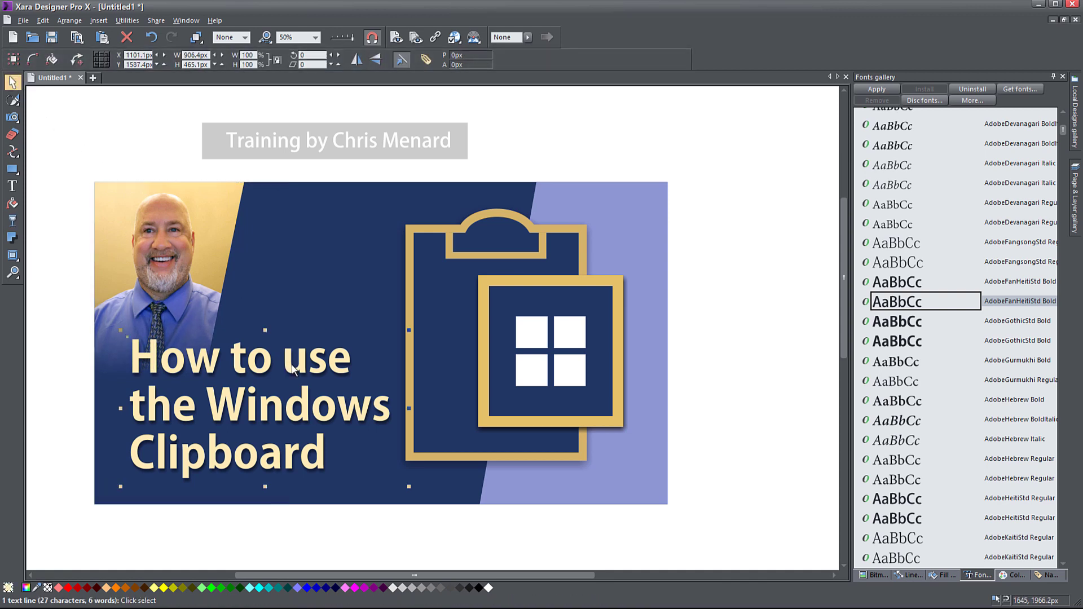
drag(287, 370, 284, 344)
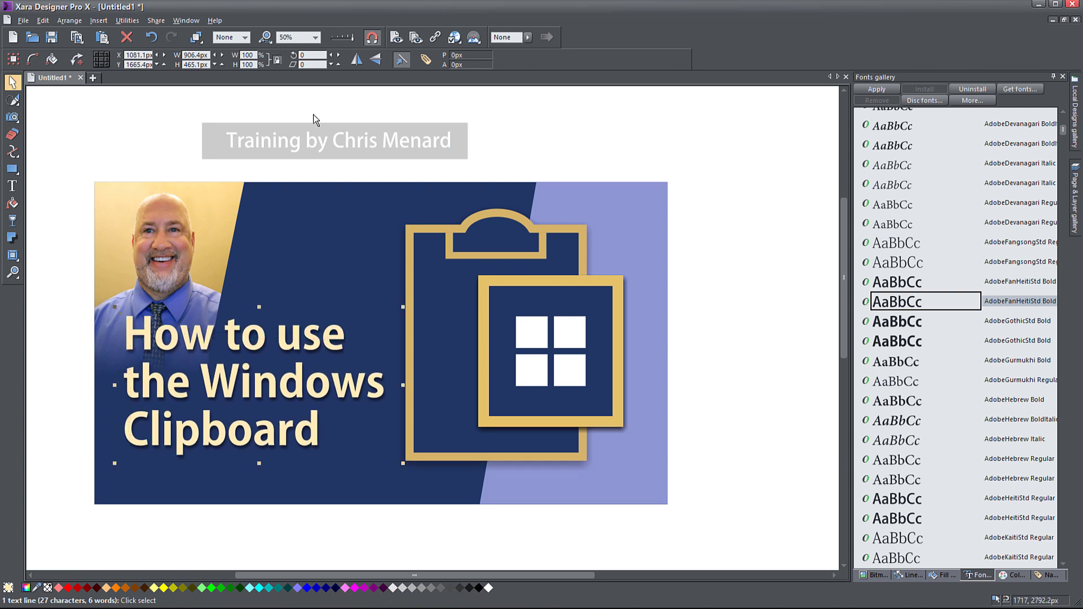
Place the trainer credit below the title, left-aligned with it and scaled to 88%, and delete the empty grey bar above the thumbnail.
key(ctrl+y)
drag(418, 465, 332, 487)
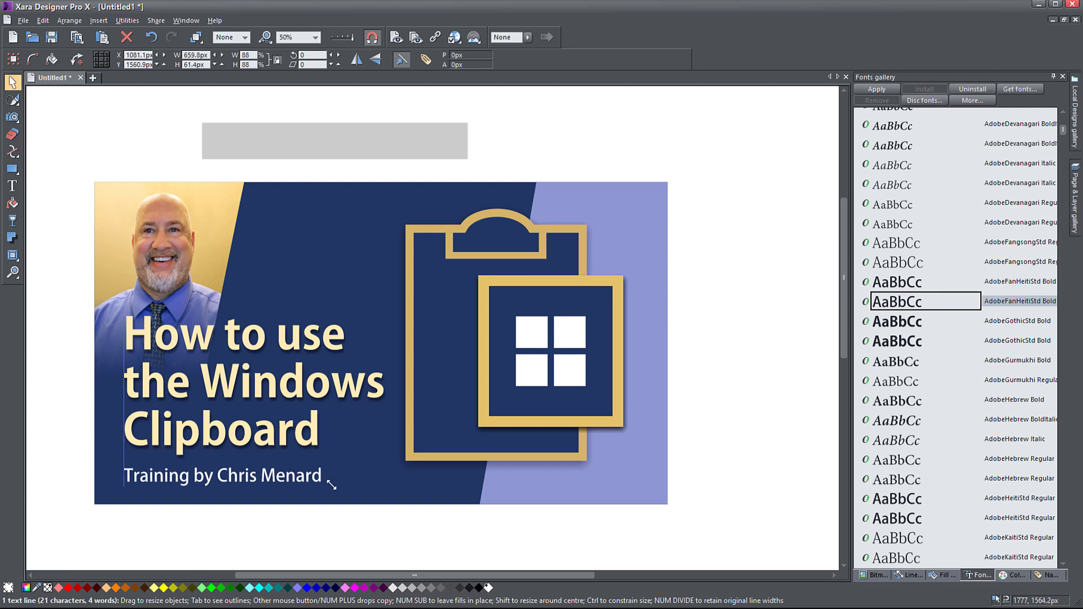
click(317, 143)
key(Delete)
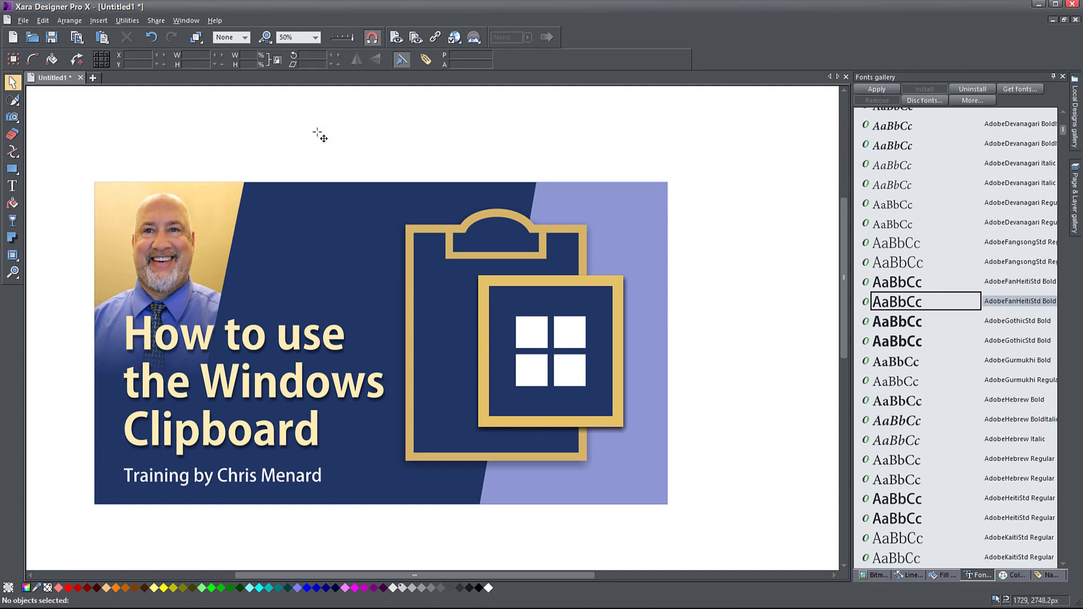
Fill the 1920 × 1080 px background rectangle with a medium blue sampled from the portrait's shirt.
click(451, 414)
click(119, 433)
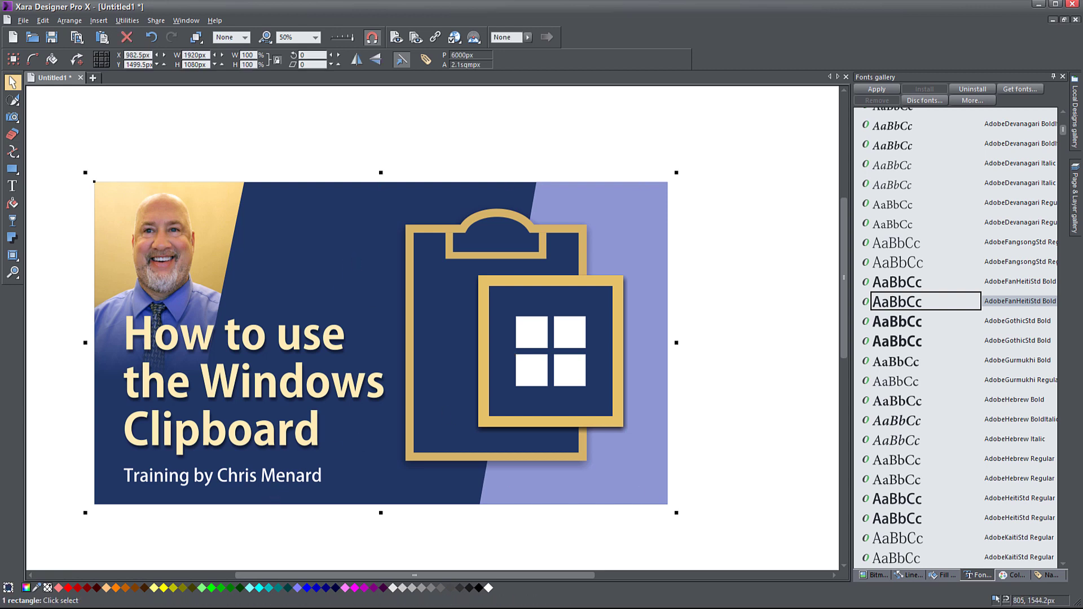
drag(40, 581, 166, 304)
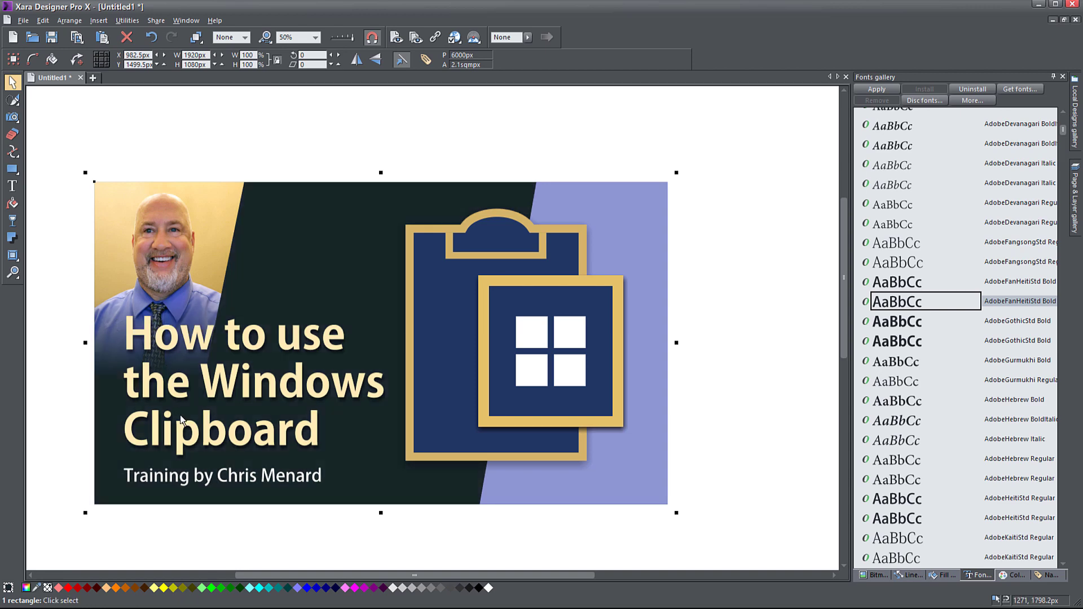
drag(36, 588, 188, 313)
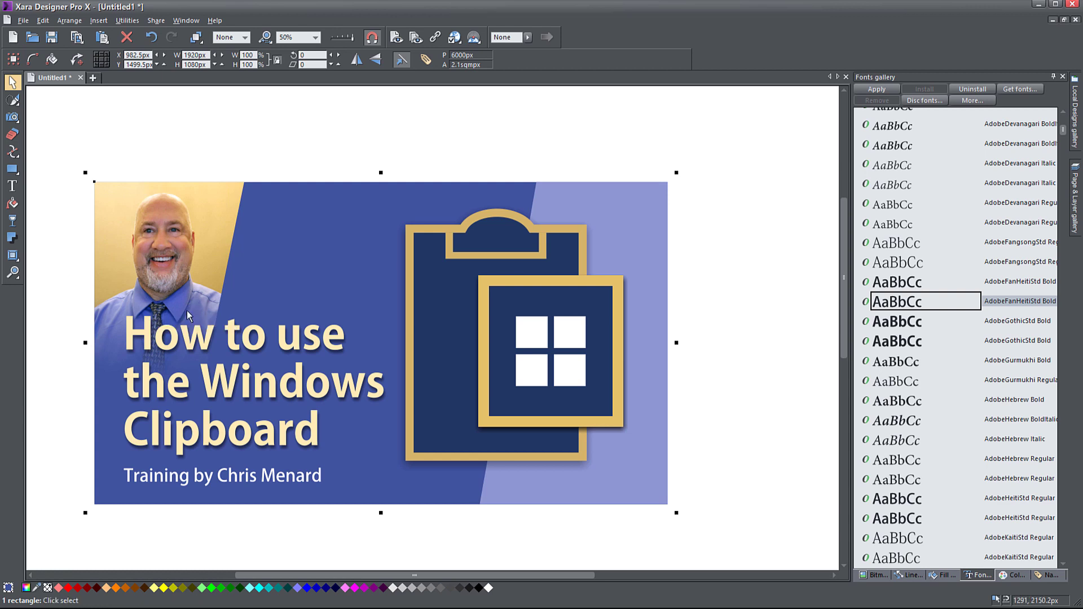
Duplicate the portrait and place the copy at X 1001.3 px, Y 1499.7 px, flush with the thumbnail's top edge.
click(147, 202)
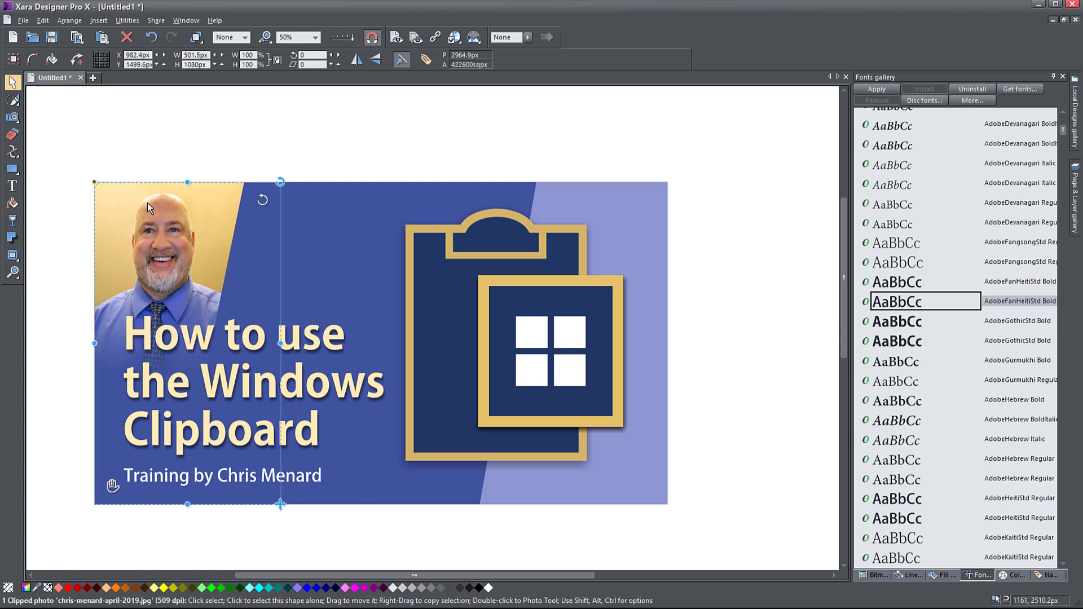
key(Right)
key(Down)
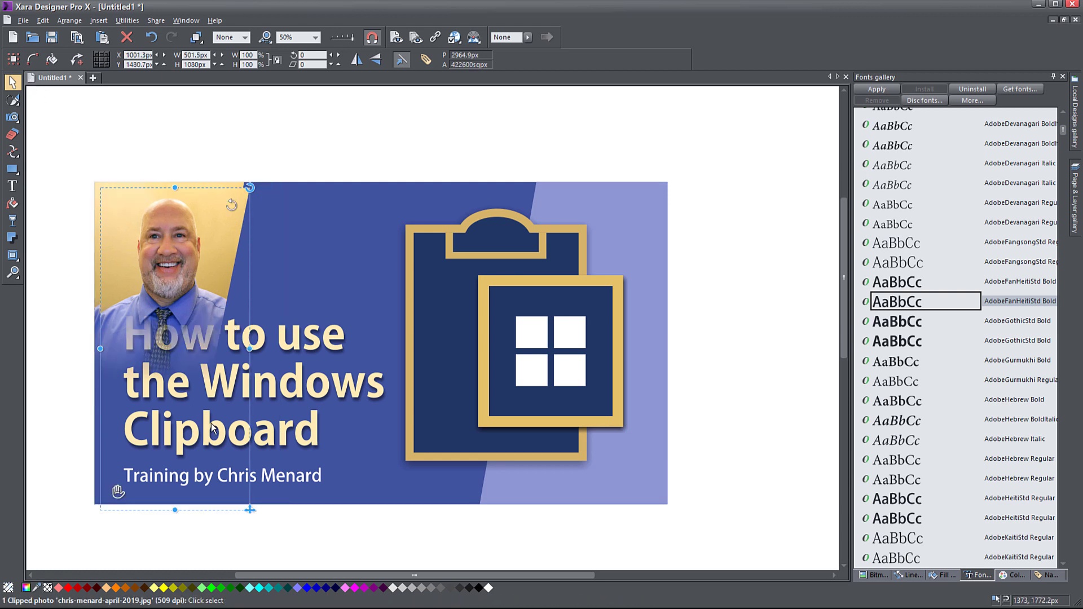
key(Up)
key(Up)
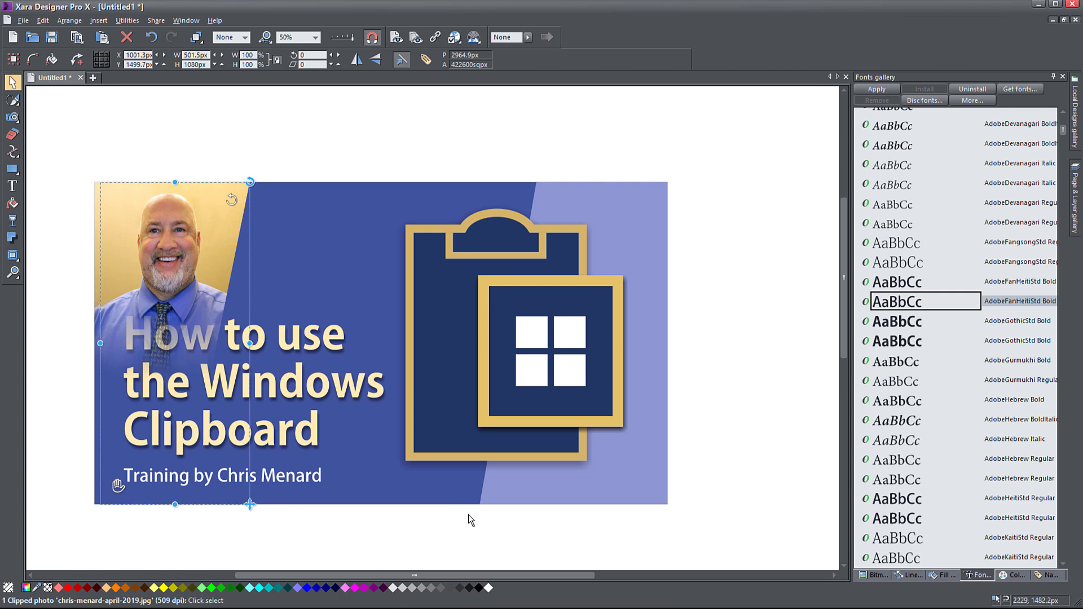
Give the portrait copy a flat white fill and send it behind the original portrait.
click(487, 587)
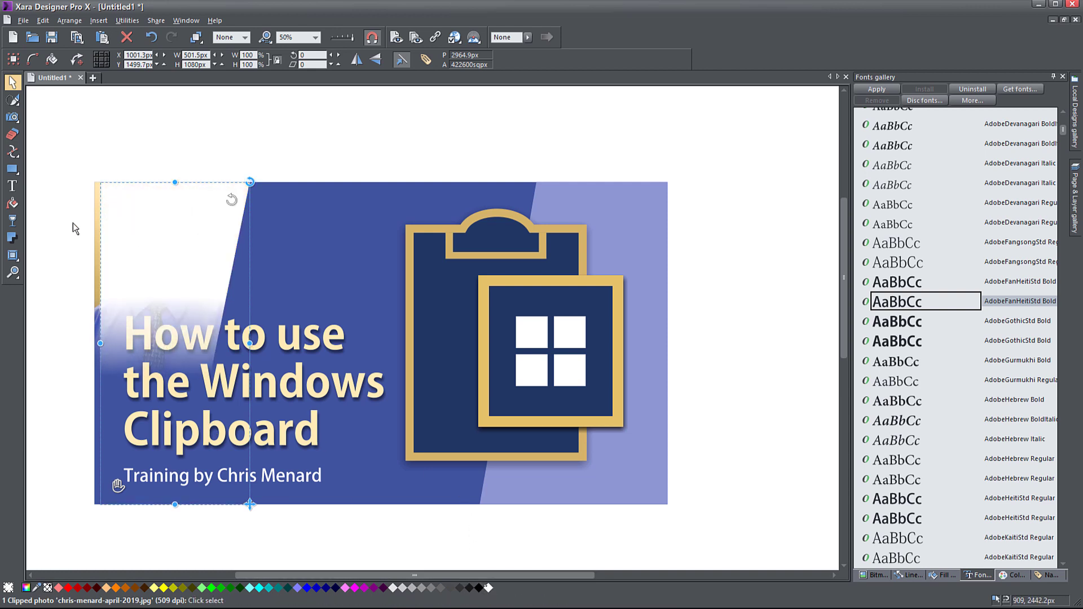
click(13, 203)
click(36, 59)
click(36, 79)
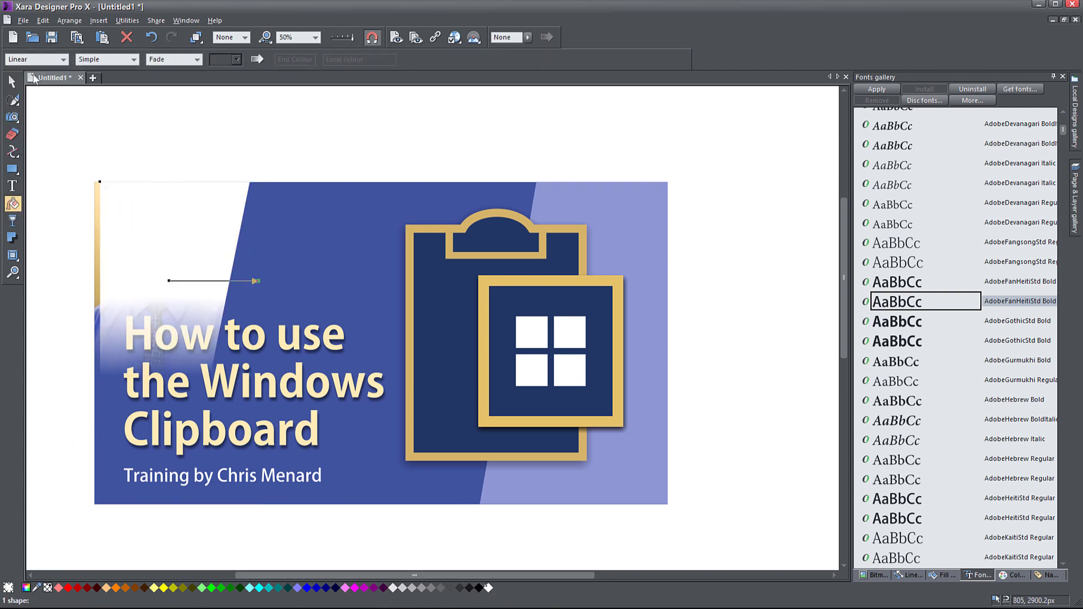
click(39, 60)
click(40, 71)
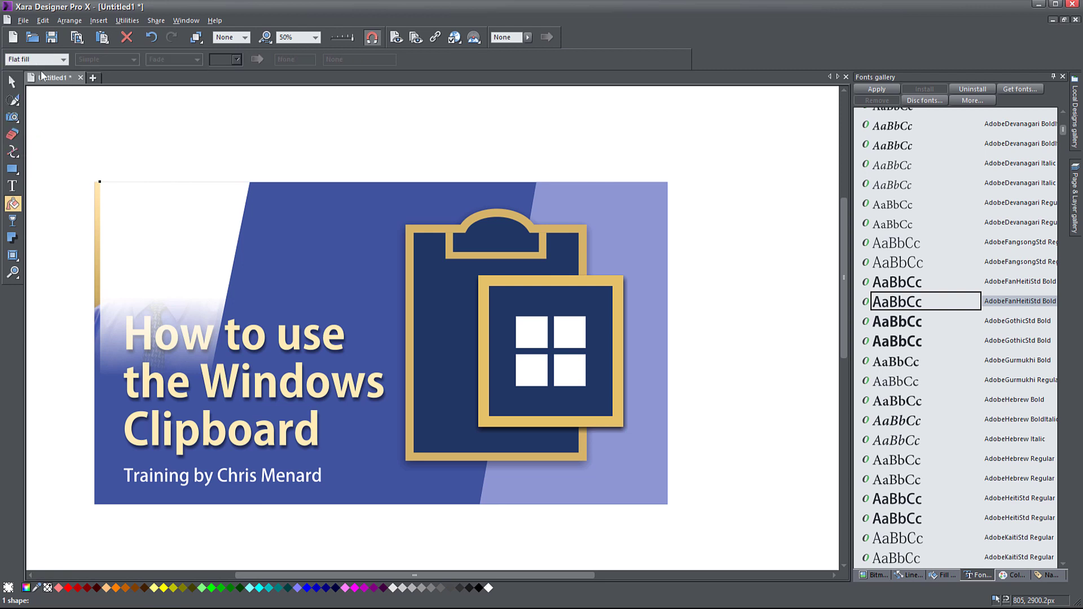
click(13, 82)
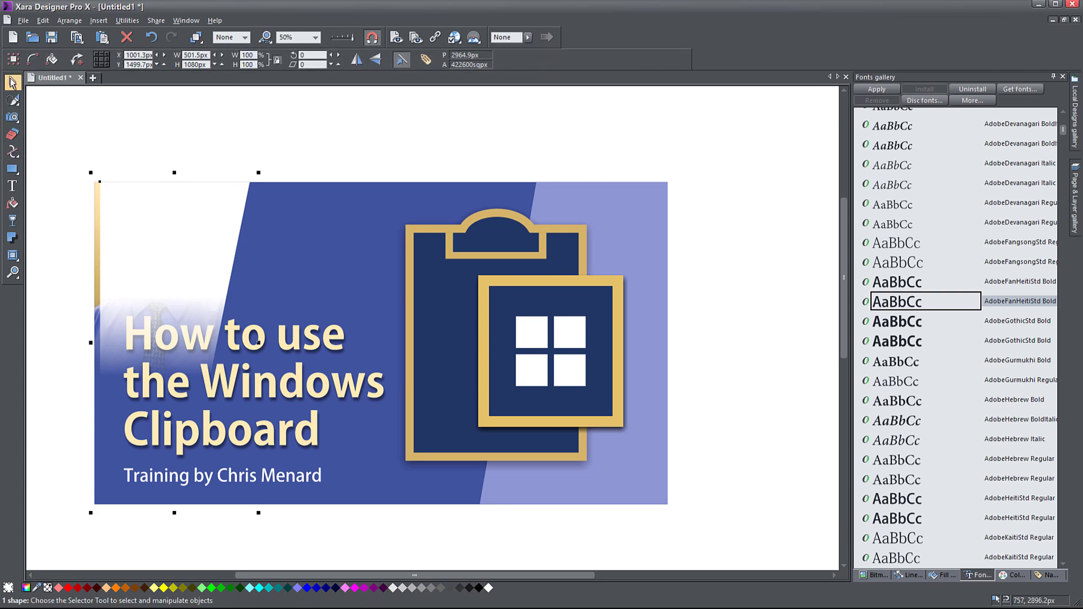
key(ctrl+z)
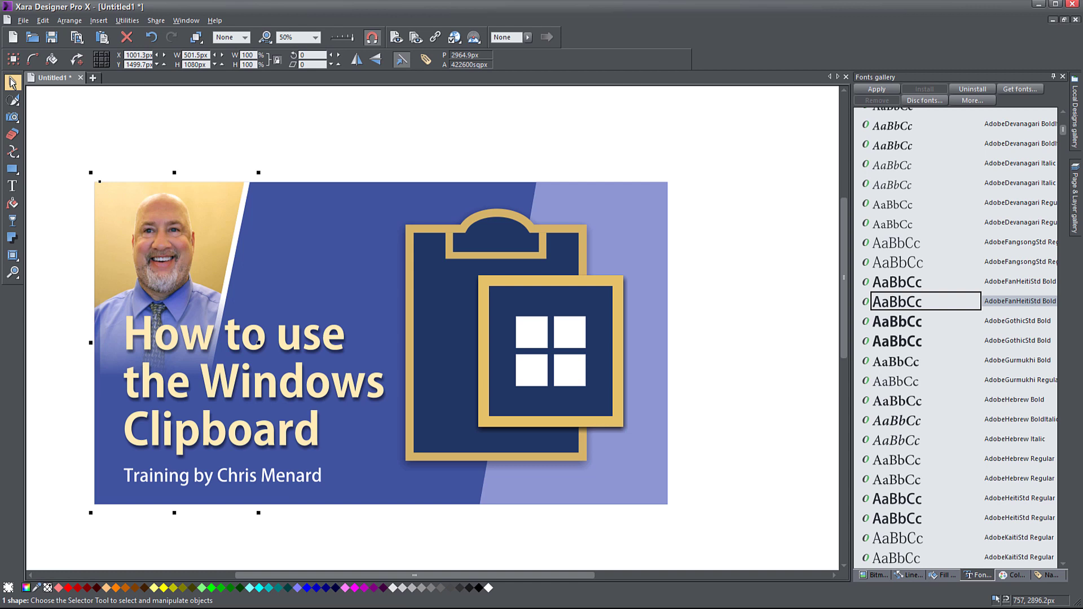
Move the white shape left to X 982.3 px and widen it to 513.5 px as a thin strip along the portrait's slanted edge.
key(Left)
key(Left)
key(Left)
key(Left)
key(Left)
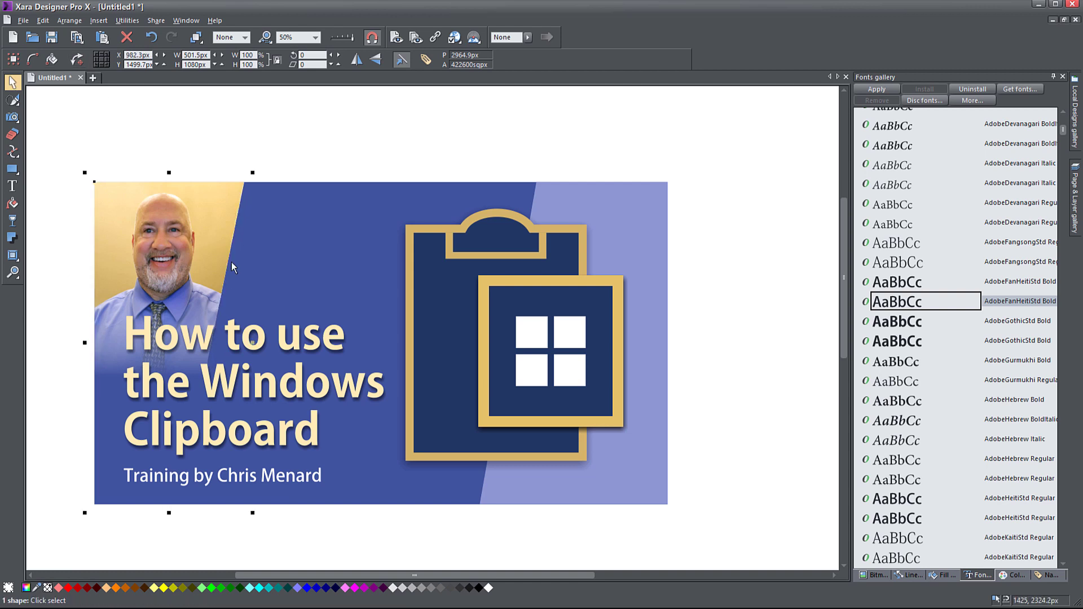
drag(255, 342, 260, 343)
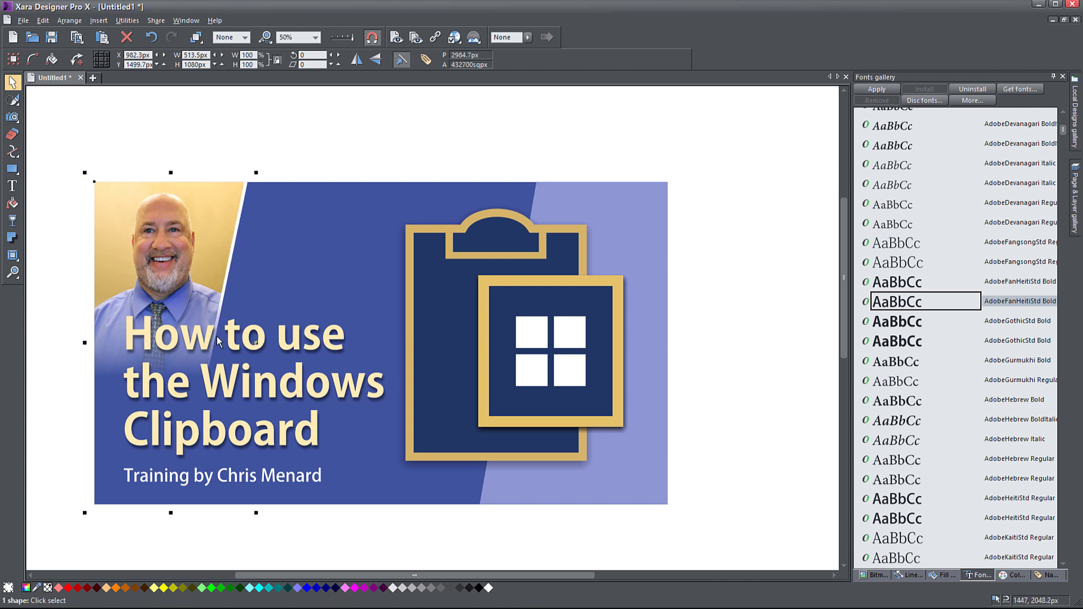
Adjust the white shape's linear transparency to fade the strip out downward behind the title.
click(13, 221)
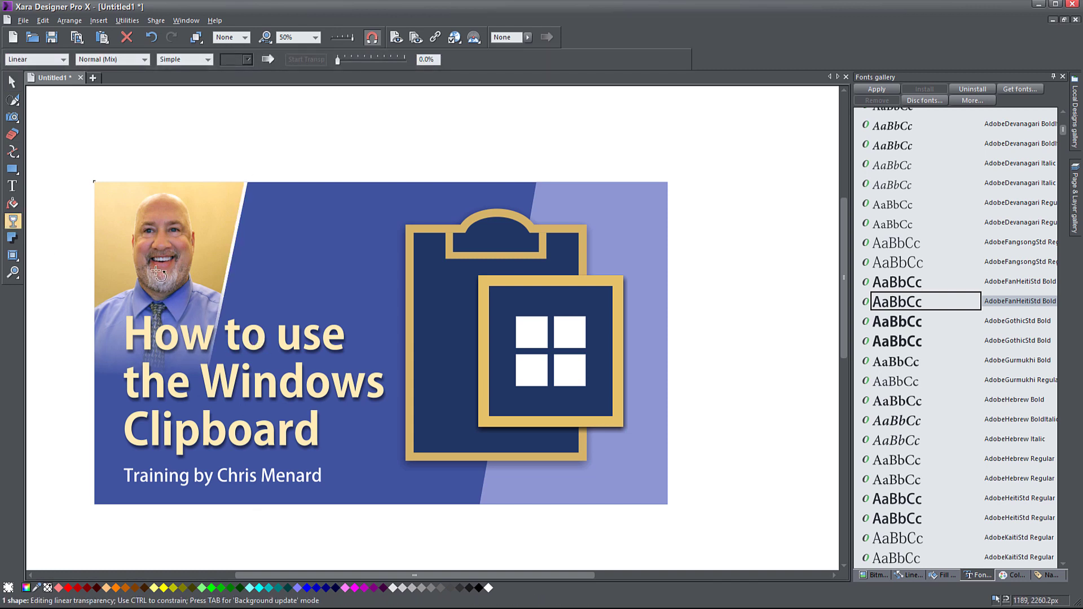
drag(155, 258, 154, 361)
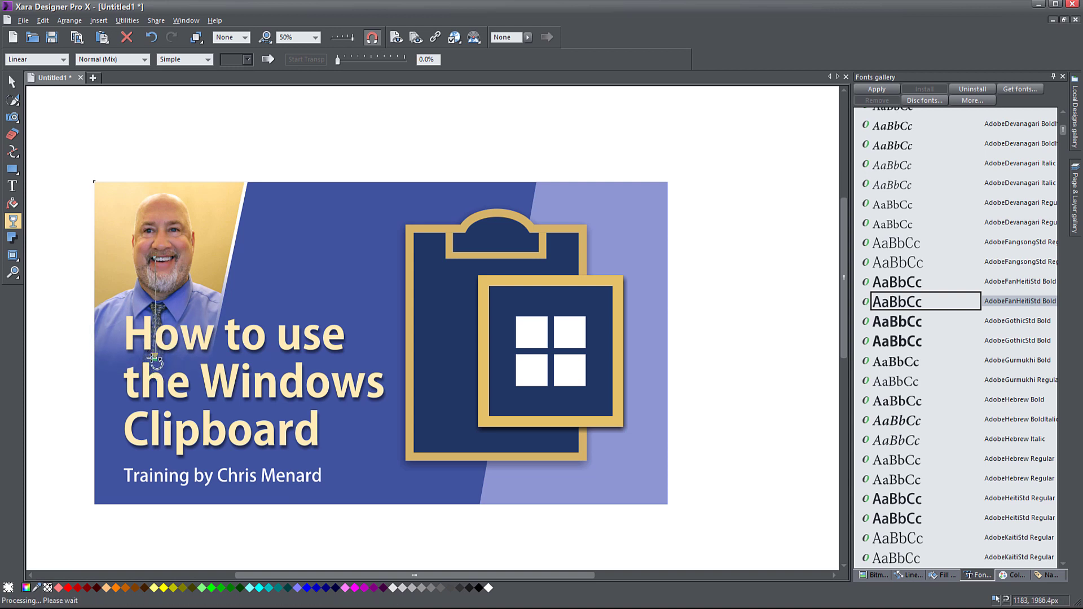
key(F2)
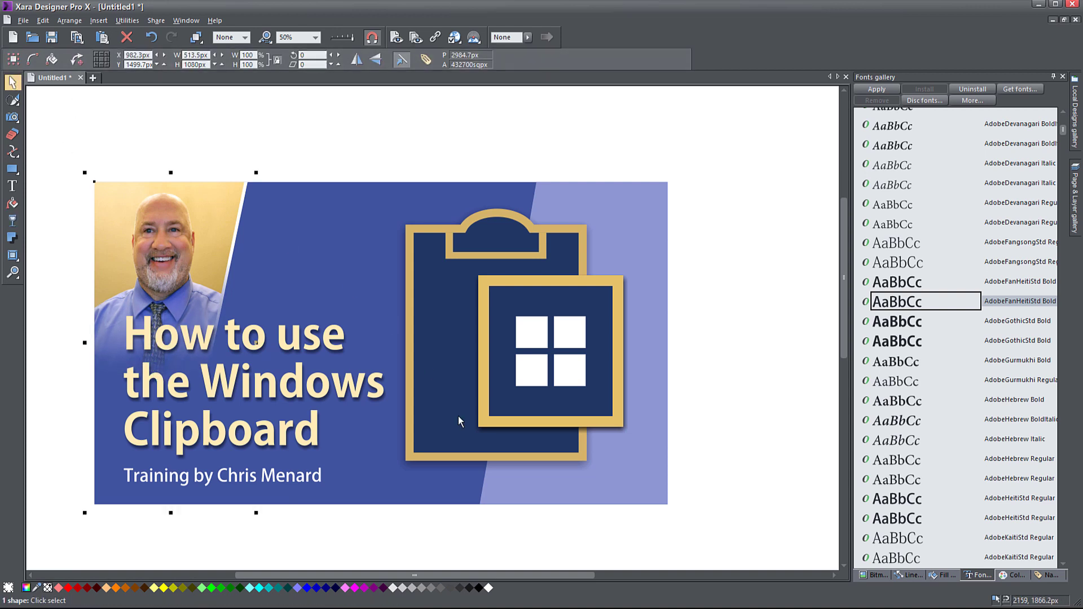
Duplicate the periwinkle panel in white behind the original, place it at X 2265.3 px, Y 1499.7 px, and reduce its height to 1028.3 px from the top.
click(537, 486)
key(ctrl+f)
key(Up)
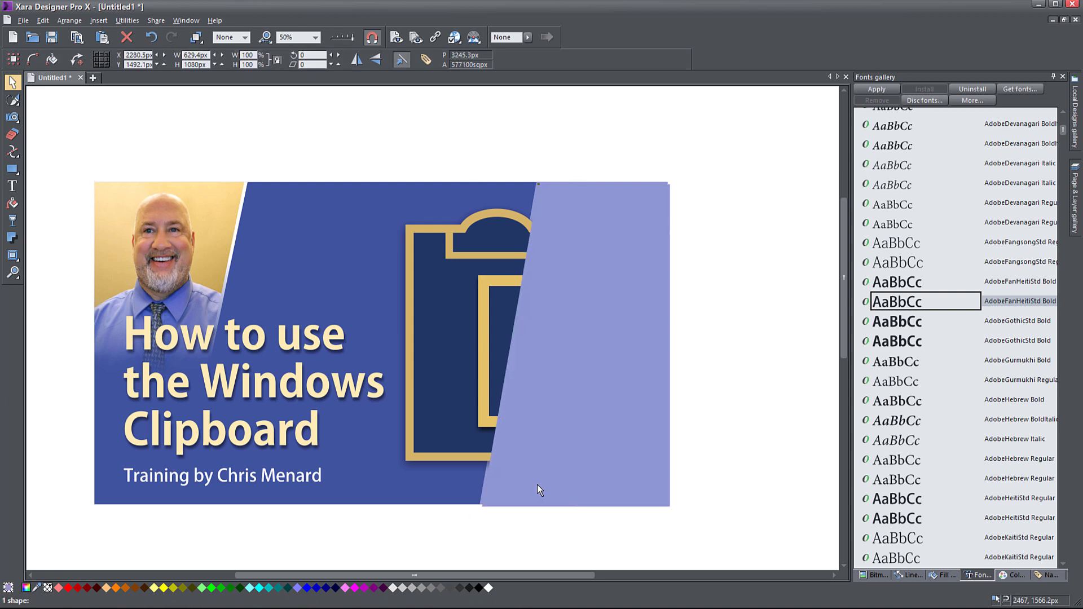
key(Left)
click(489, 588)
key(Left)
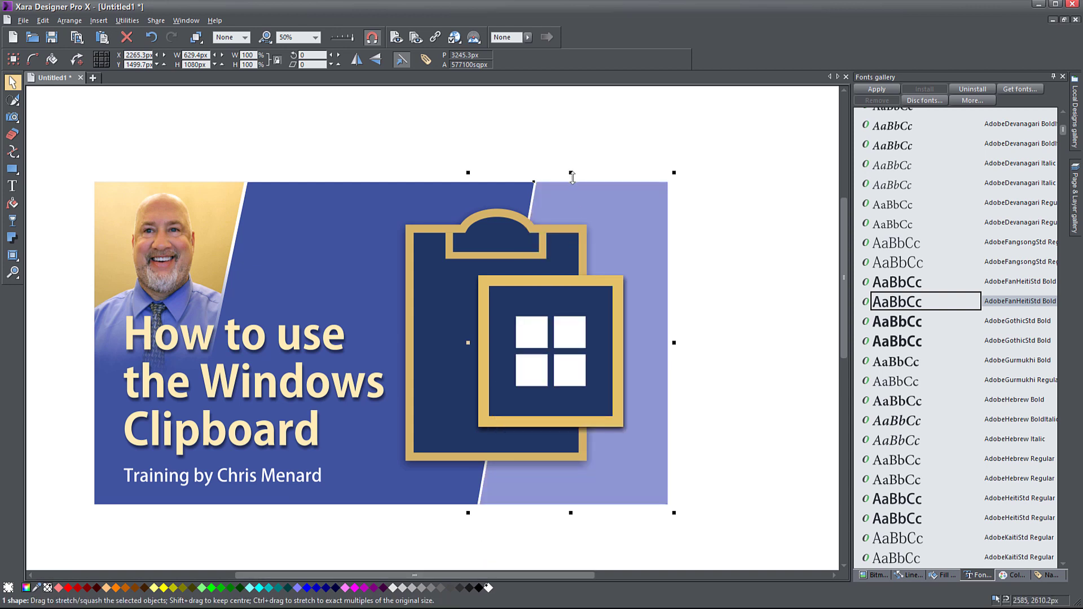
drag(571, 173, 574, 187)
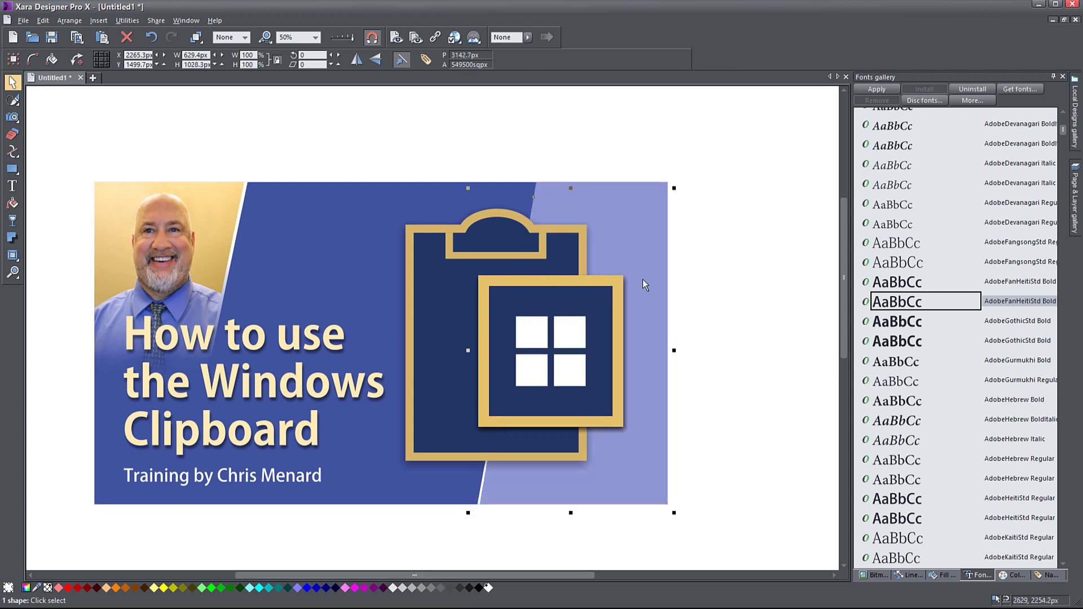
click(683, 283)
Move the clipboard group right to X 2001.8 px and enlarge the title to 105%.
drag(560, 364, 572, 365)
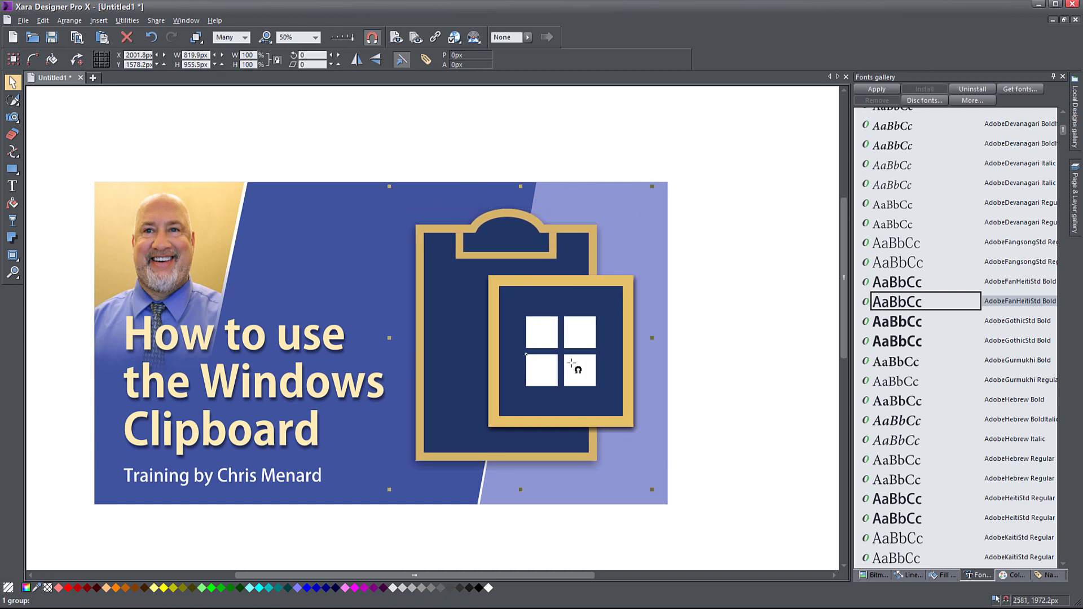
click(345, 340)
drag(403, 307, 417, 304)
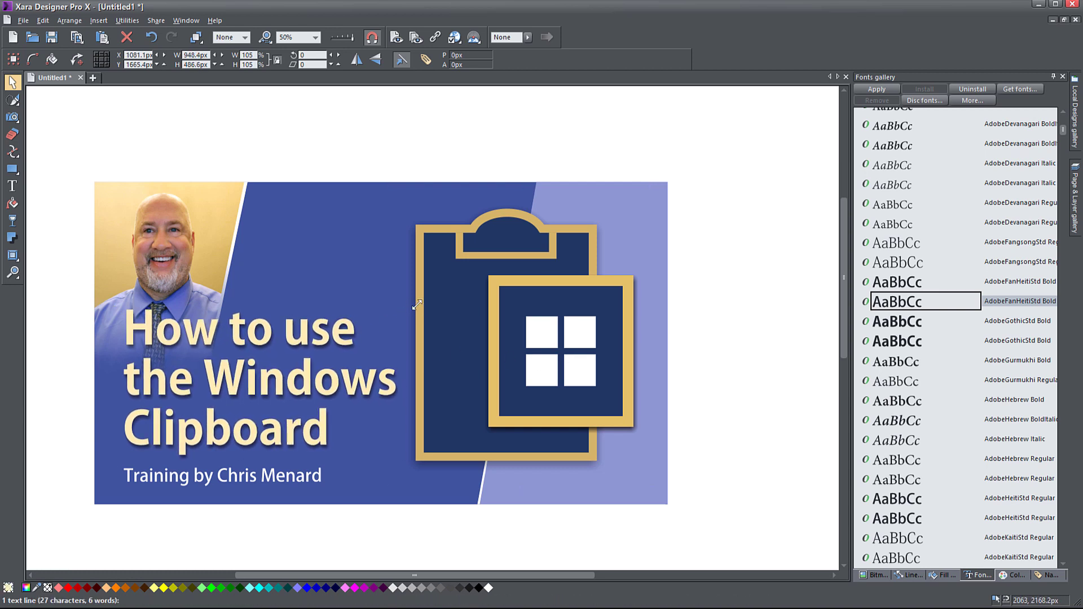
Move the trainer credit above the title beside the portrait, and break it into two lines before the trainer's name.
click(749, 342)
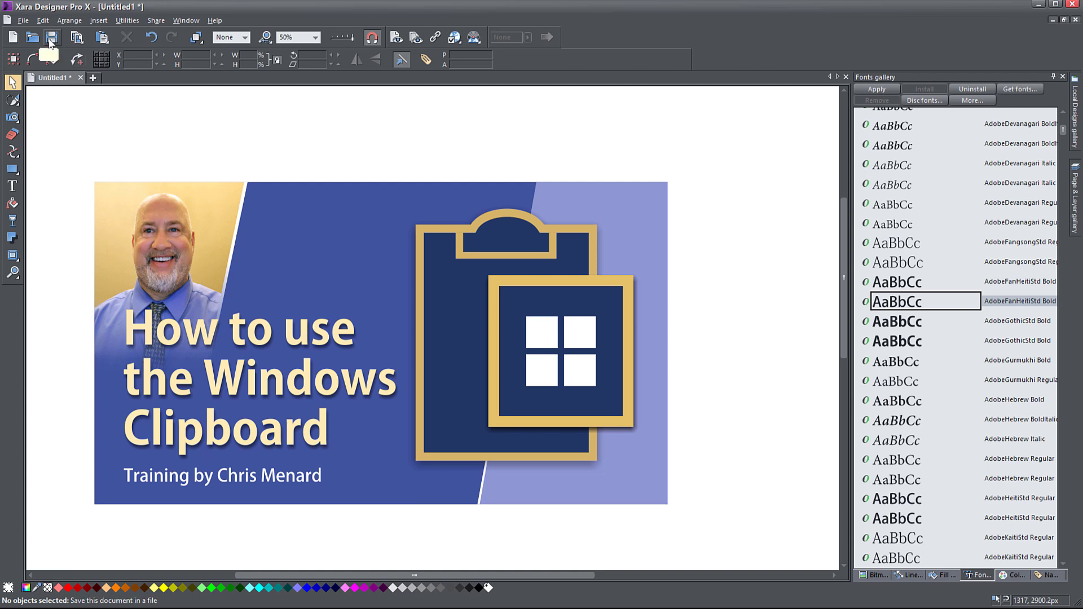
drag(197, 207, 227, 239)
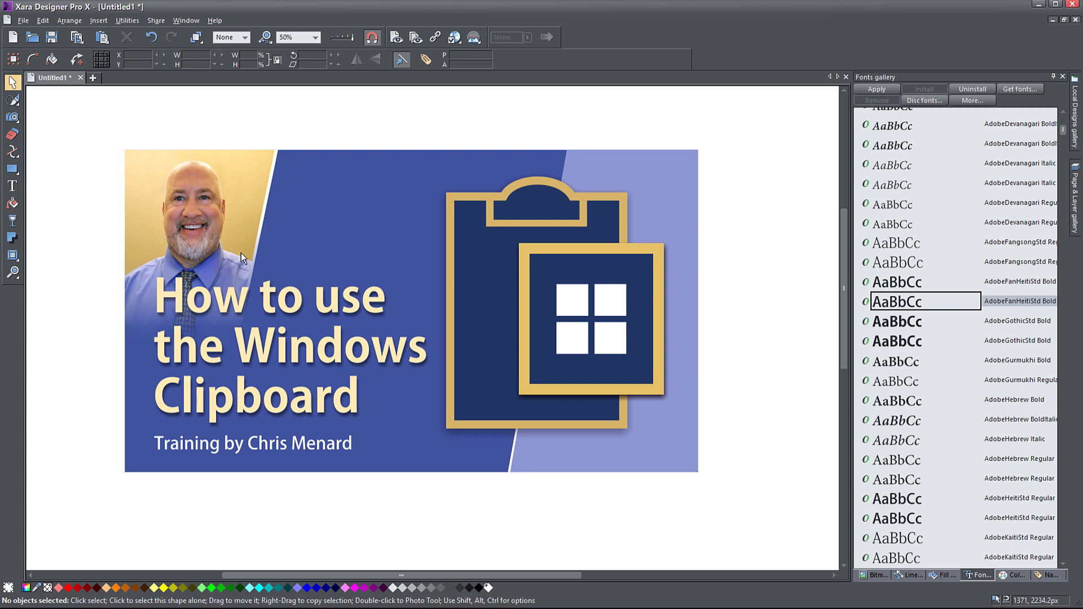
drag(268, 445, 387, 218)
key(F8)
click(367, 217)
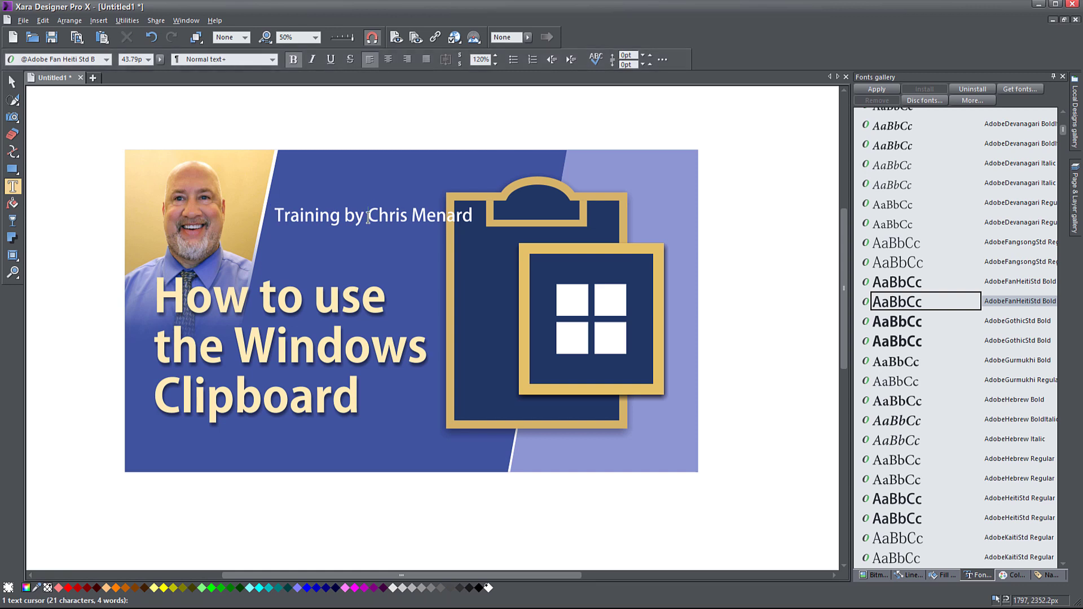
key(Return)
Set the credit's line spacing to 70% and the trainer's name line to the Adobe Gothic Std B font.
key(ctrl+a)
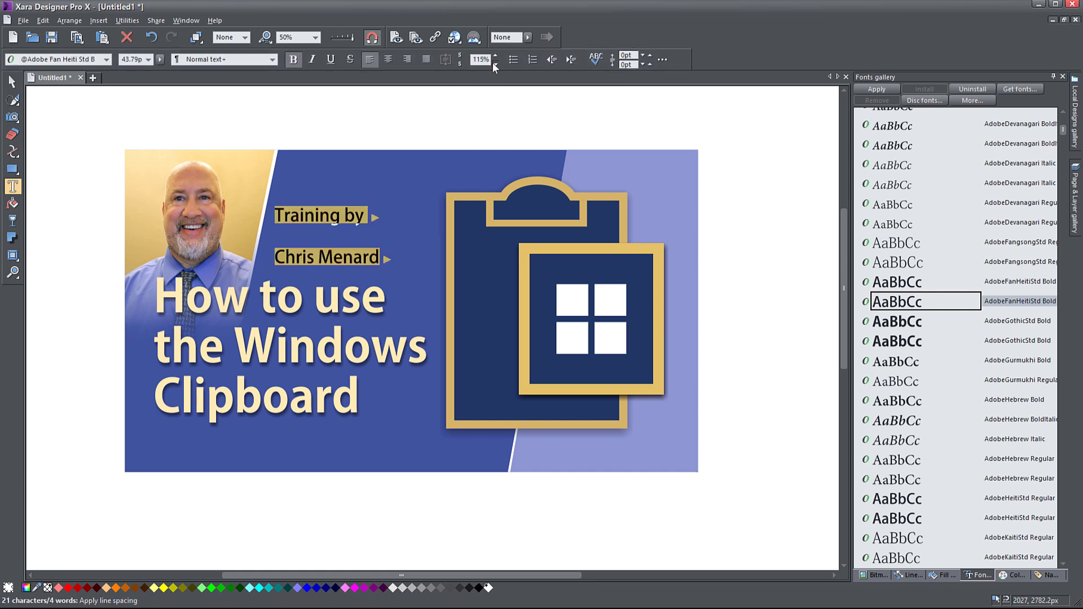
click(494, 63)
click(494, 64)
click(494, 64)
click(495, 64)
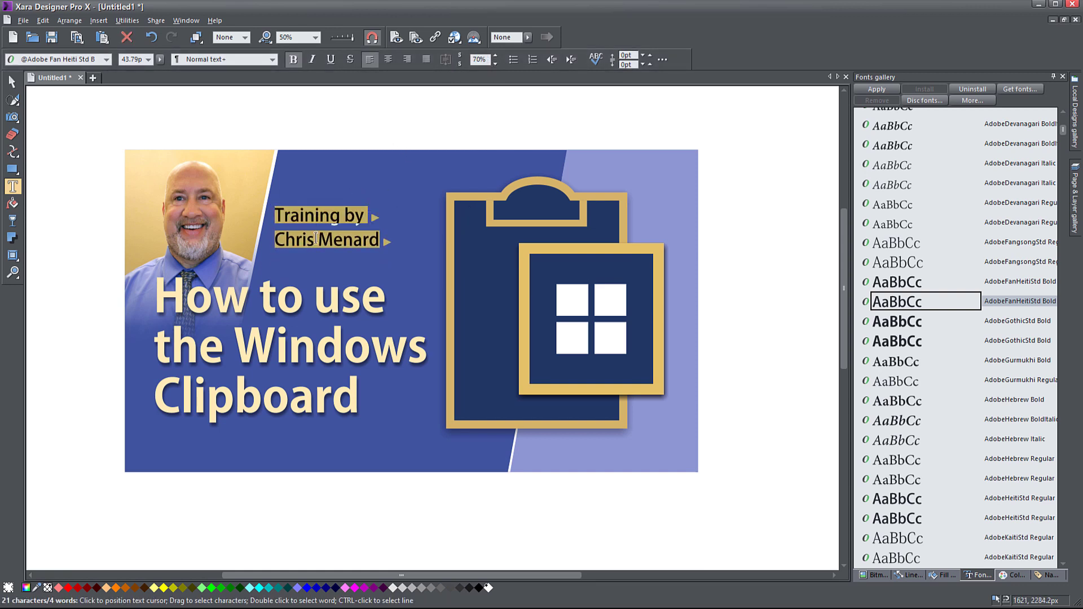
ctrl+click(316, 238)
double_click(920, 321)
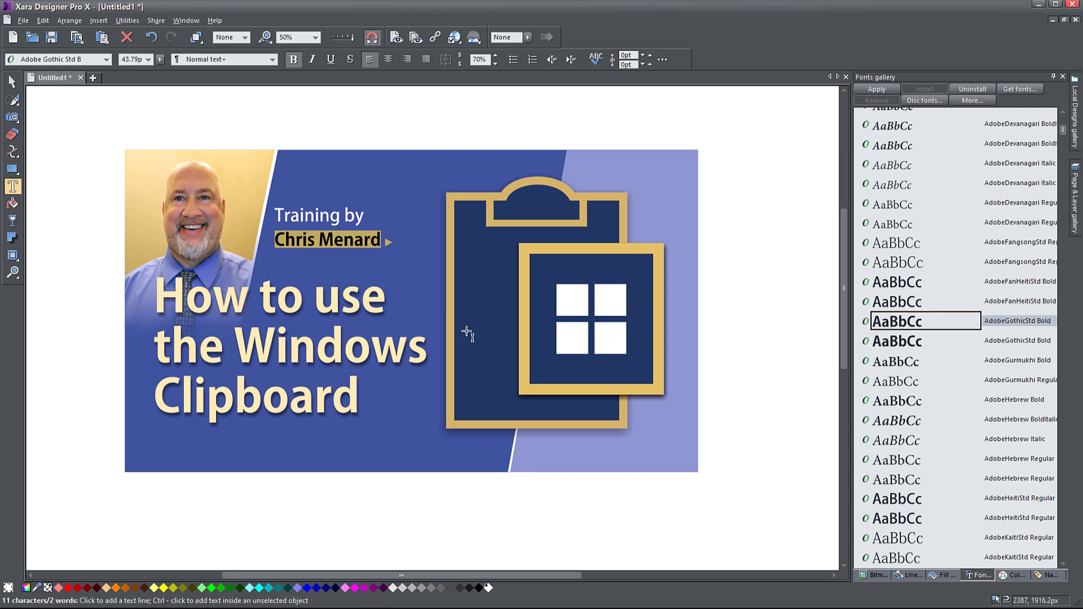
Move the two-line credit slightly right and lower the title to leave space between them.
click(11, 82)
click(310, 246)
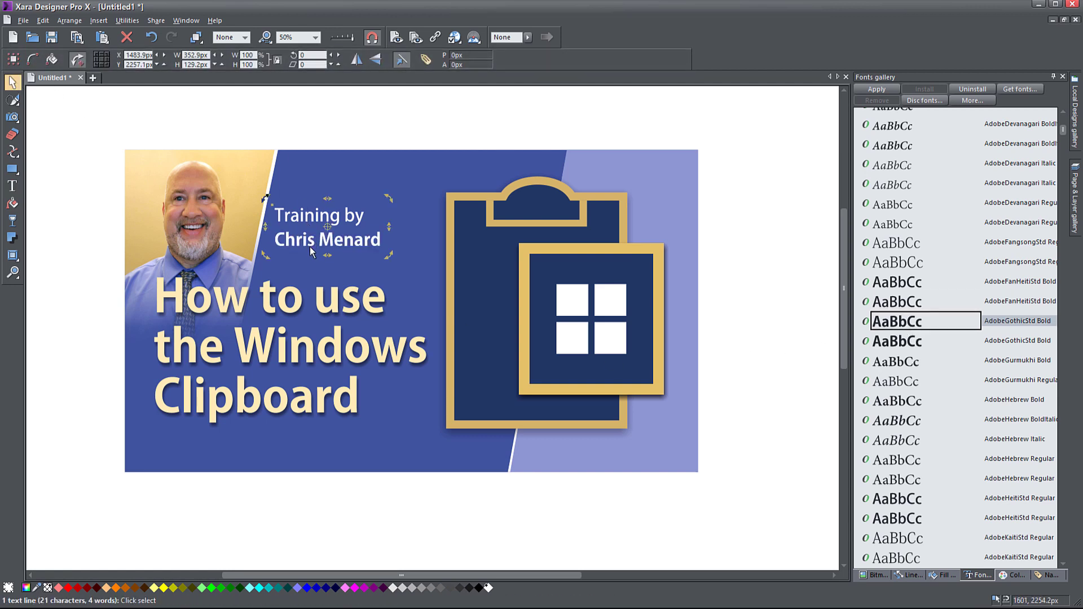
drag(310, 246, 333, 252)
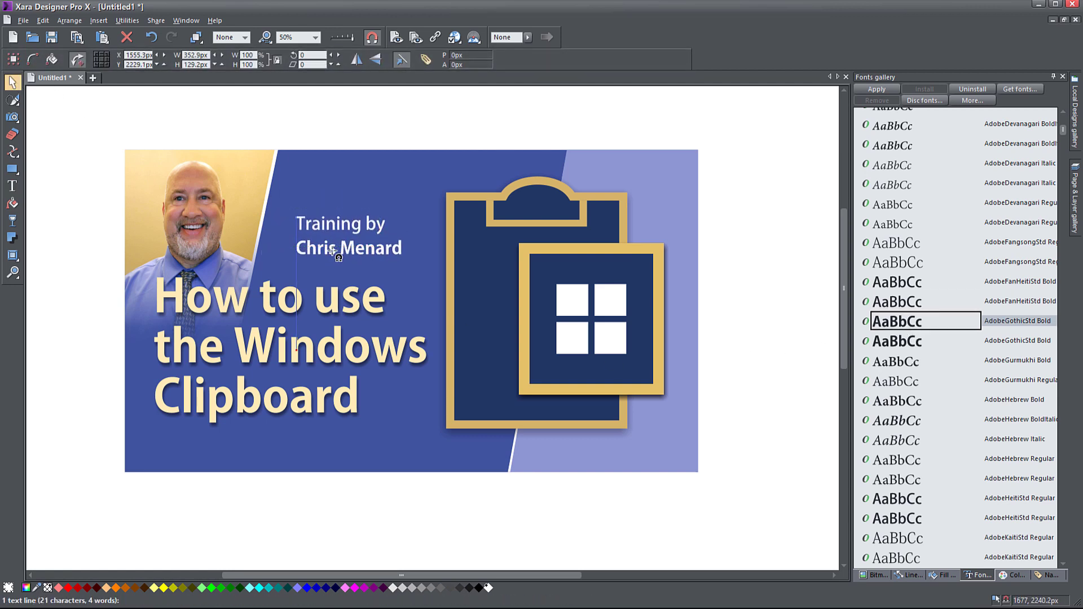
drag(304, 307, 308, 334)
Try the credit over the portrait's shirt and at different heights beside the portrait's slanted edge.
drag(360, 252, 226, 290)
click(12, 187)
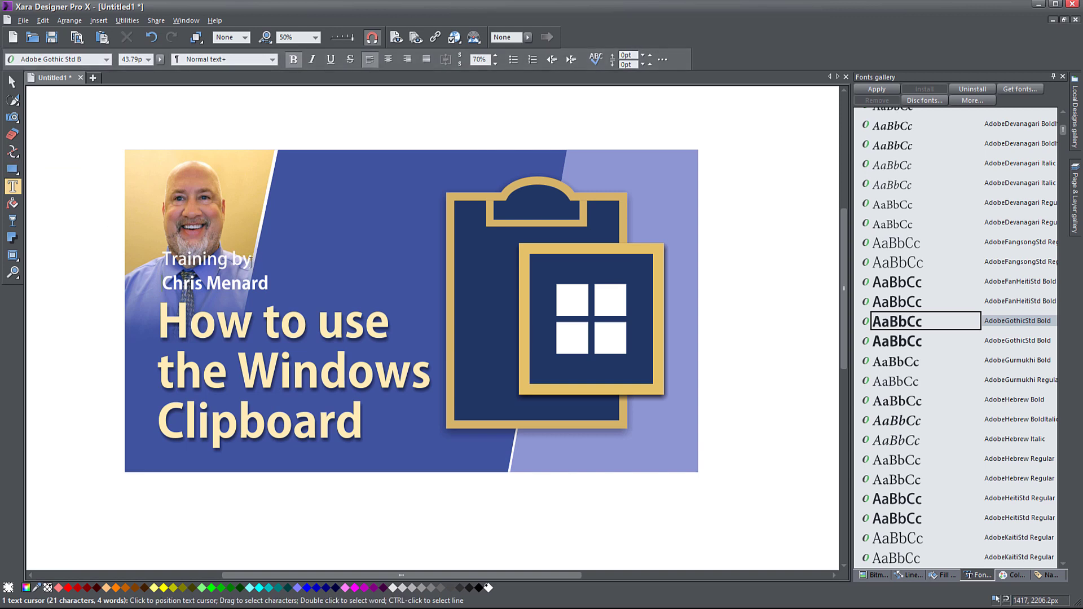
key(Escape)
drag(211, 286, 352, 239)
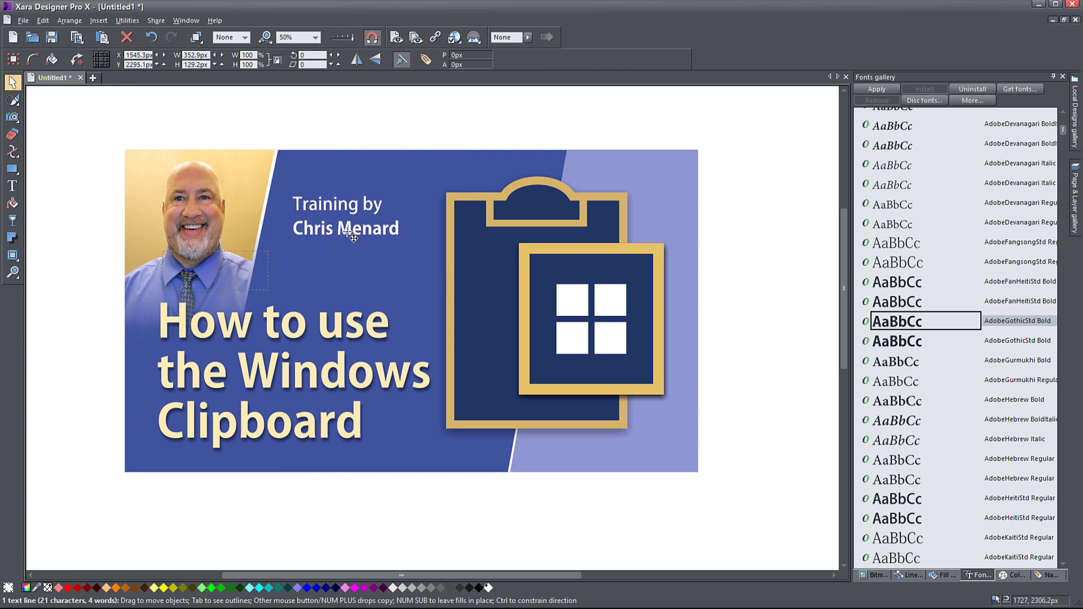
drag(353, 238, 352, 237)
click(275, 243)
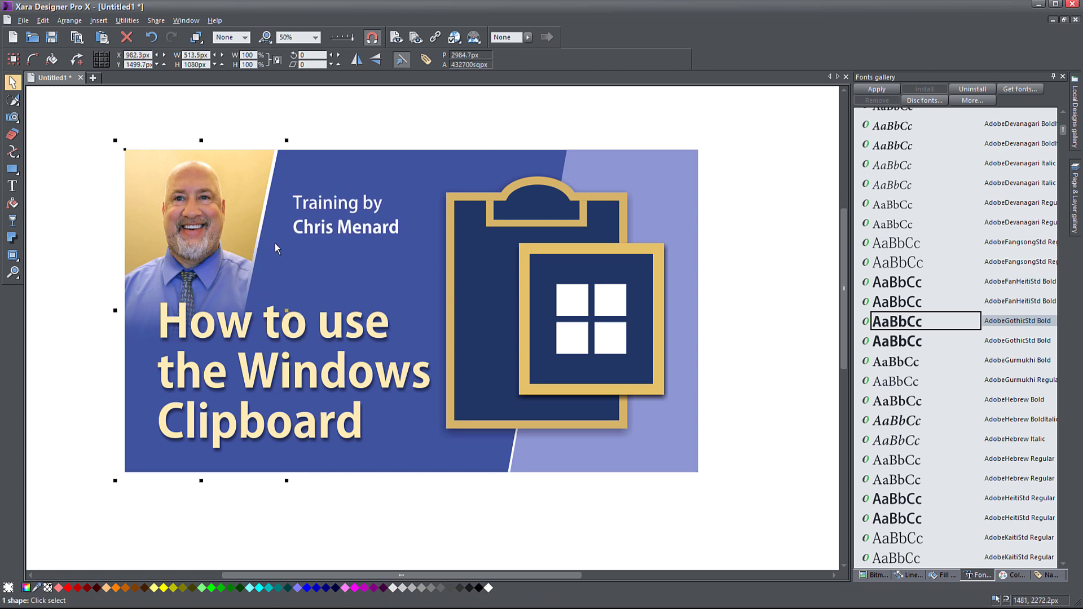
drag(285, 308, 288, 352)
drag(312, 234, 304, 277)
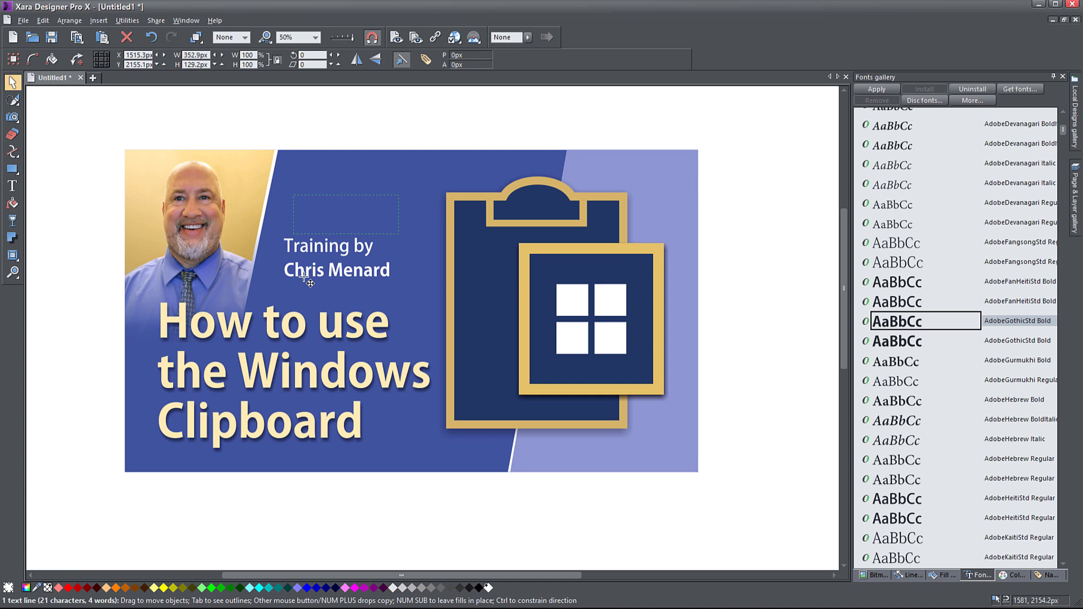
drag(304, 277, 299, 277)
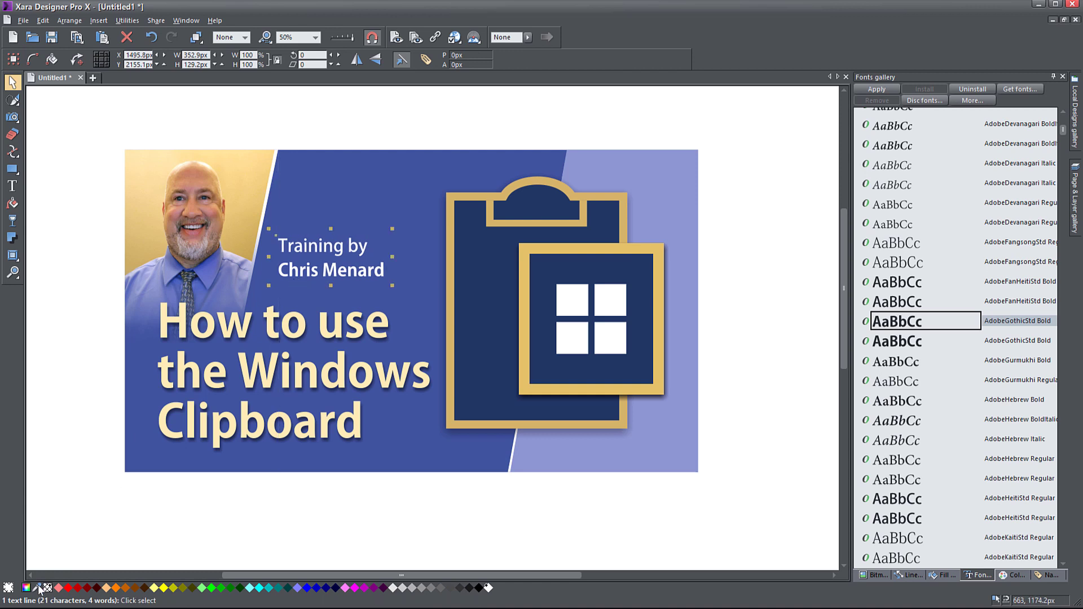
Recolour the credit light lavender sampled from the portrait's shirt, and move it up to X 1551.8 px, Y 2349.1 px.
drag(39, 589, 235, 257)
drag(342, 247, 355, 217)
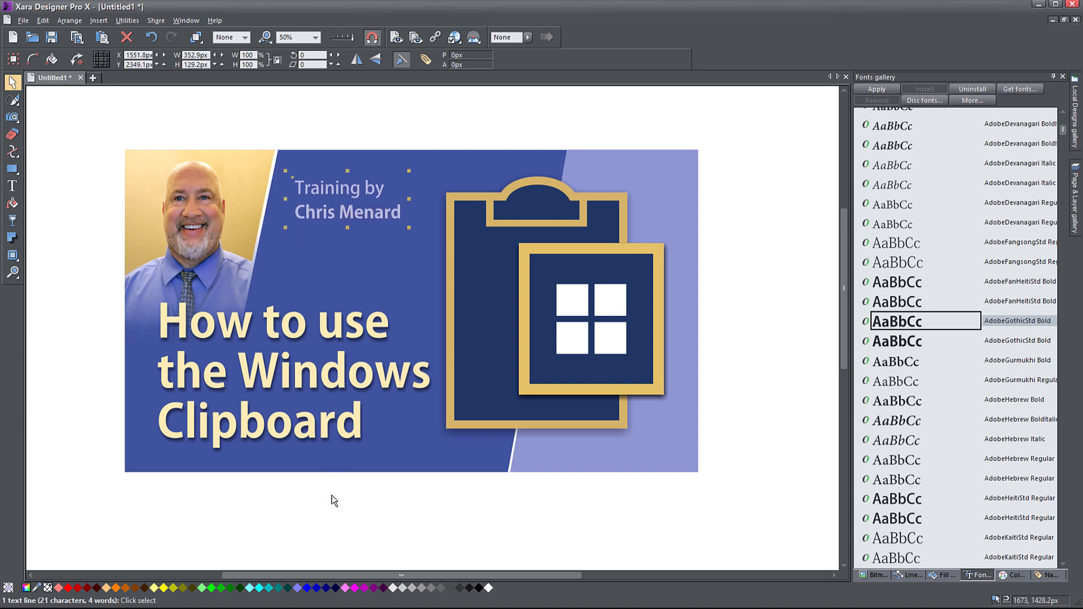
click(337, 522)
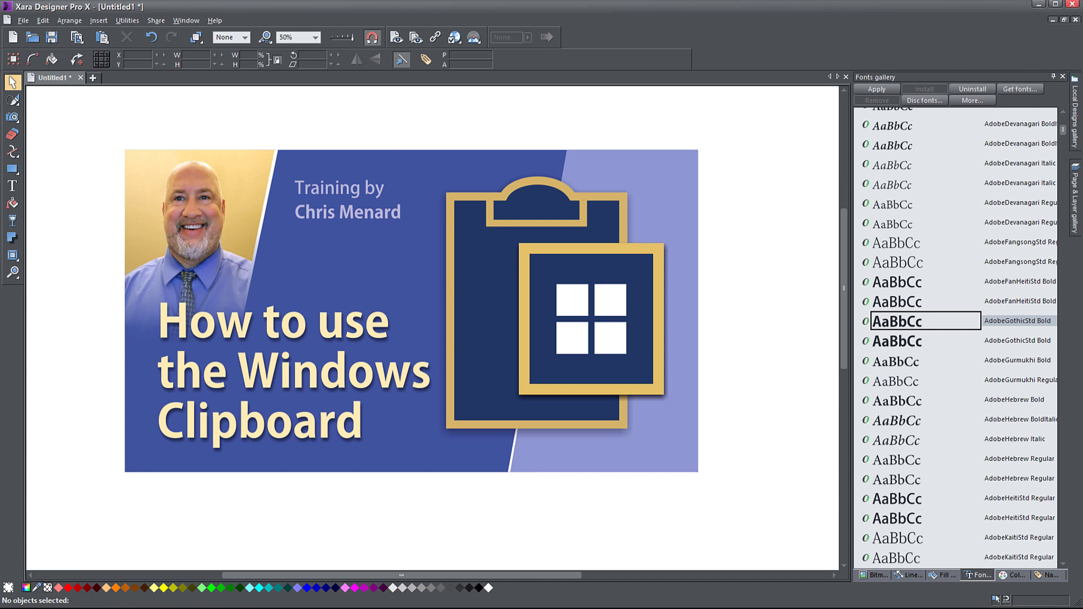
Try to skew the clipboard group about 11 degrees to follow the slant of the panels.
click(626, 333)
click(553, 170)
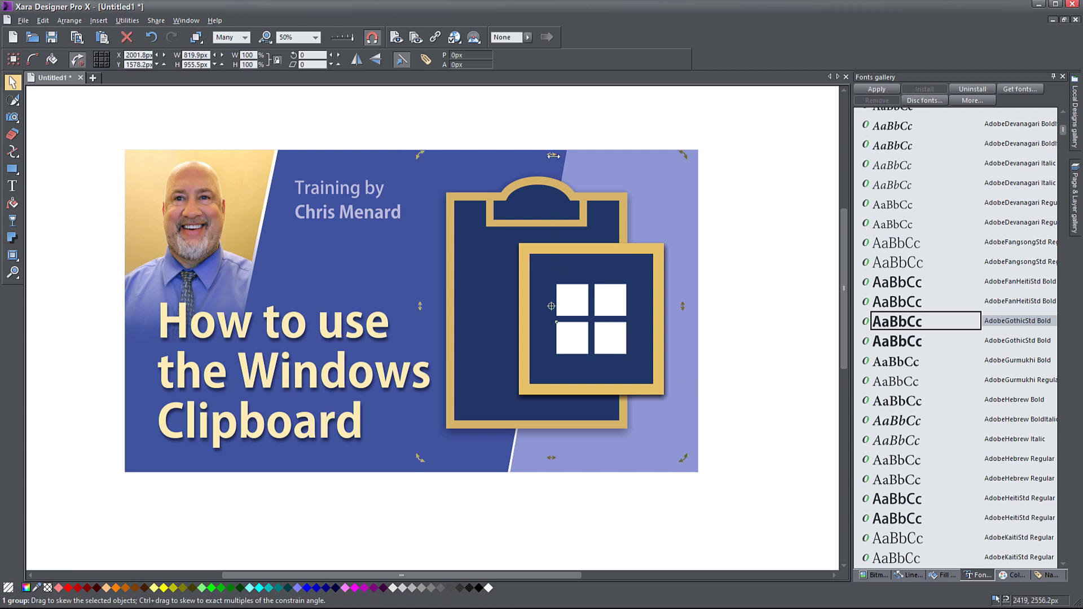
drag(551, 155, 579, 161)
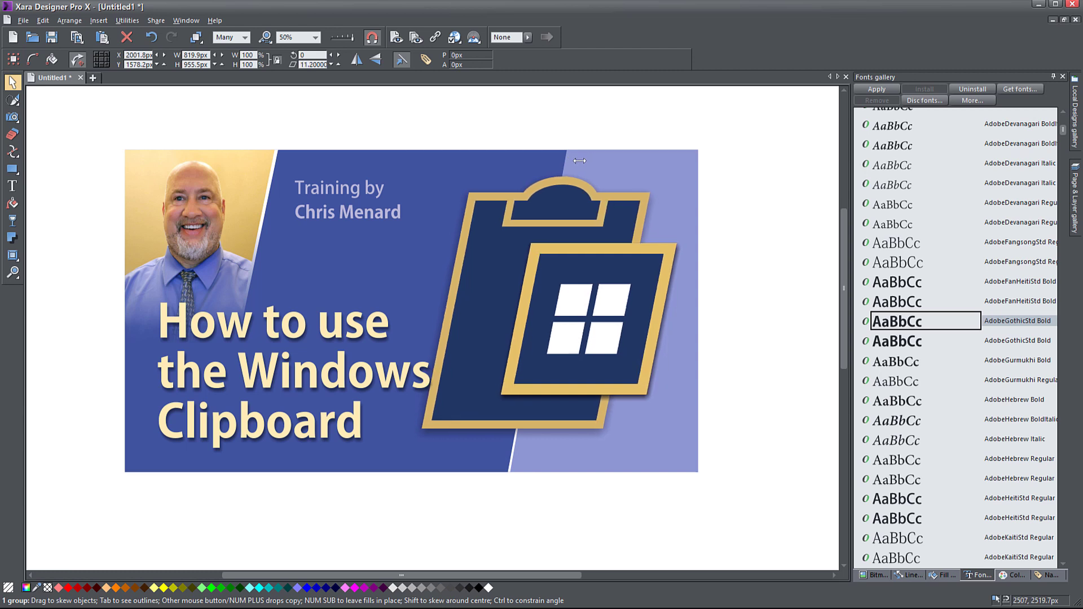
drag(579, 161, 575, 161)
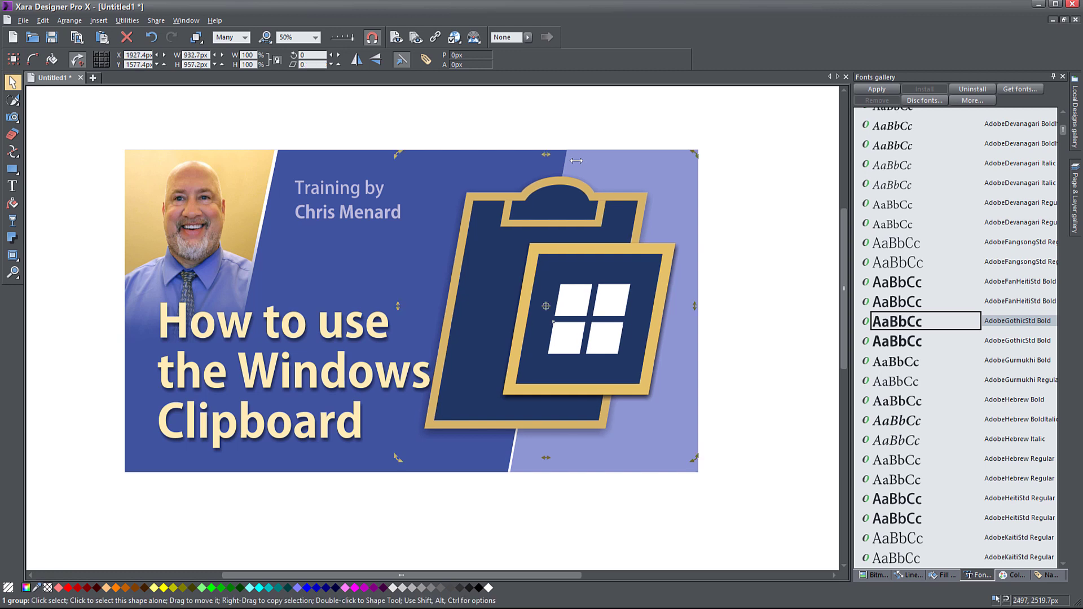
key(ctrl+z)
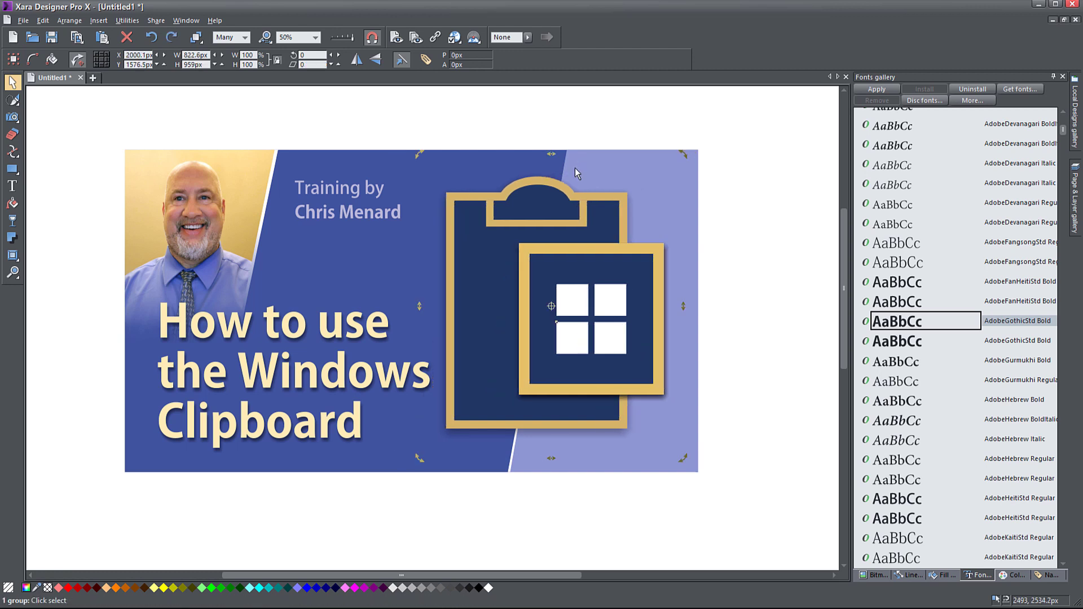
click(755, 278)
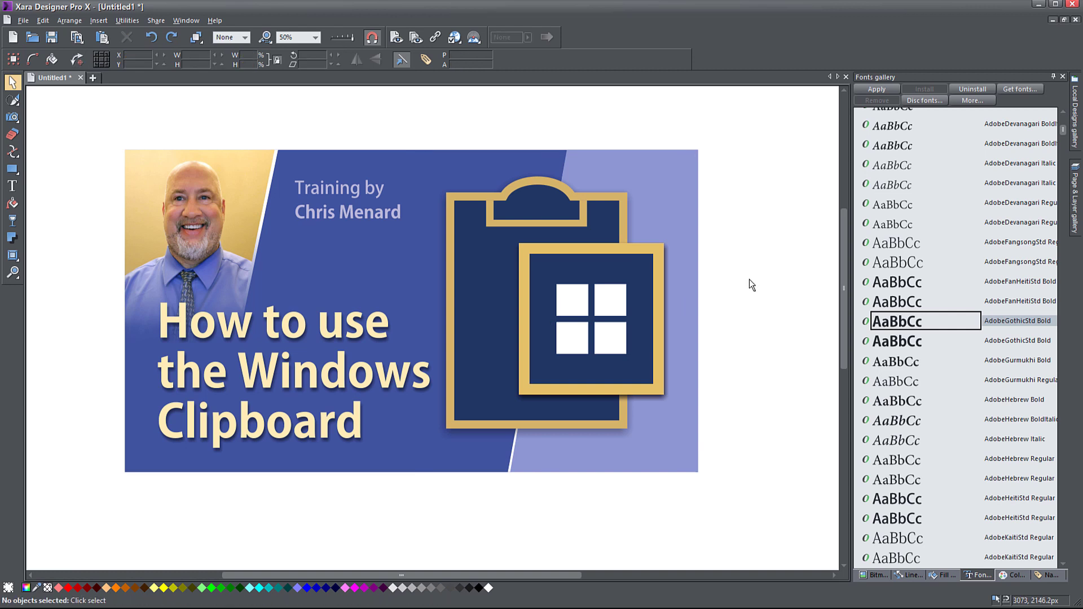
Ungroup the clipboard artwork and set the logo square's gold outline to 24 px.
click(659, 294)
right_click(659, 293)
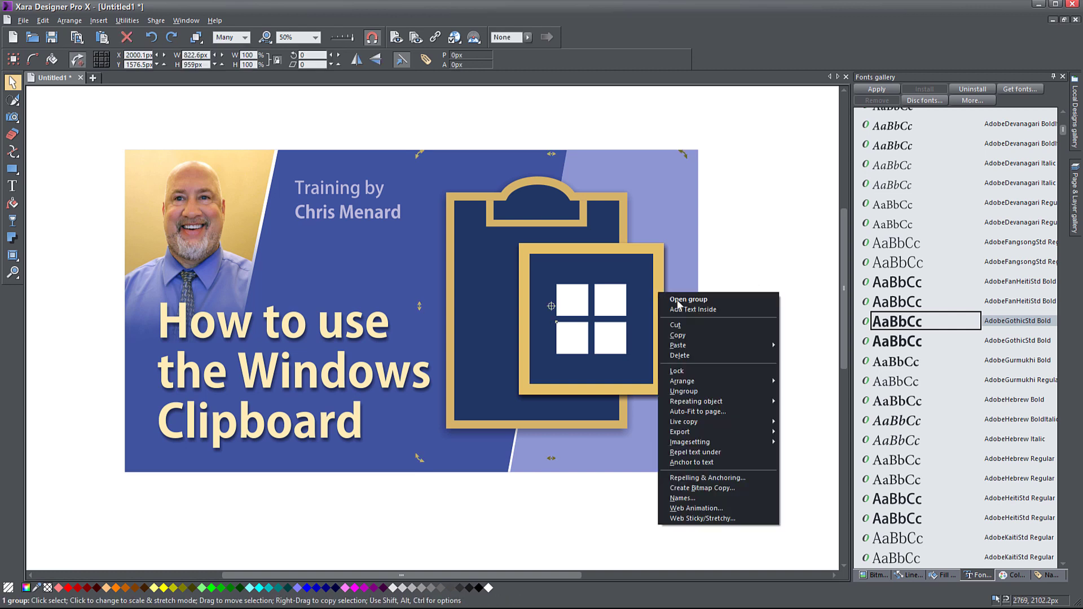
click(713, 388)
click(667, 310)
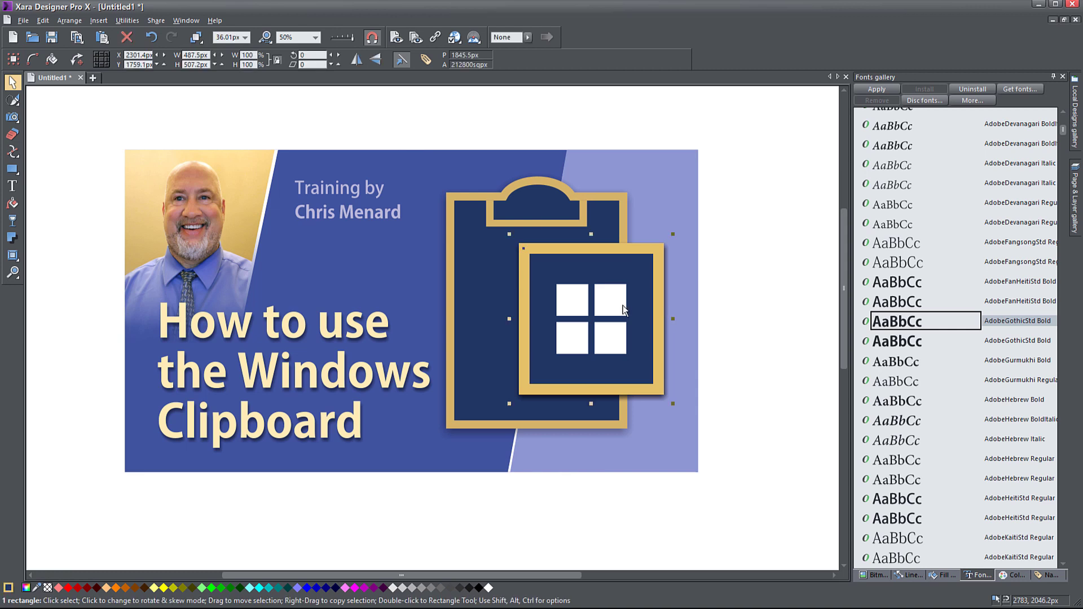
click(245, 37)
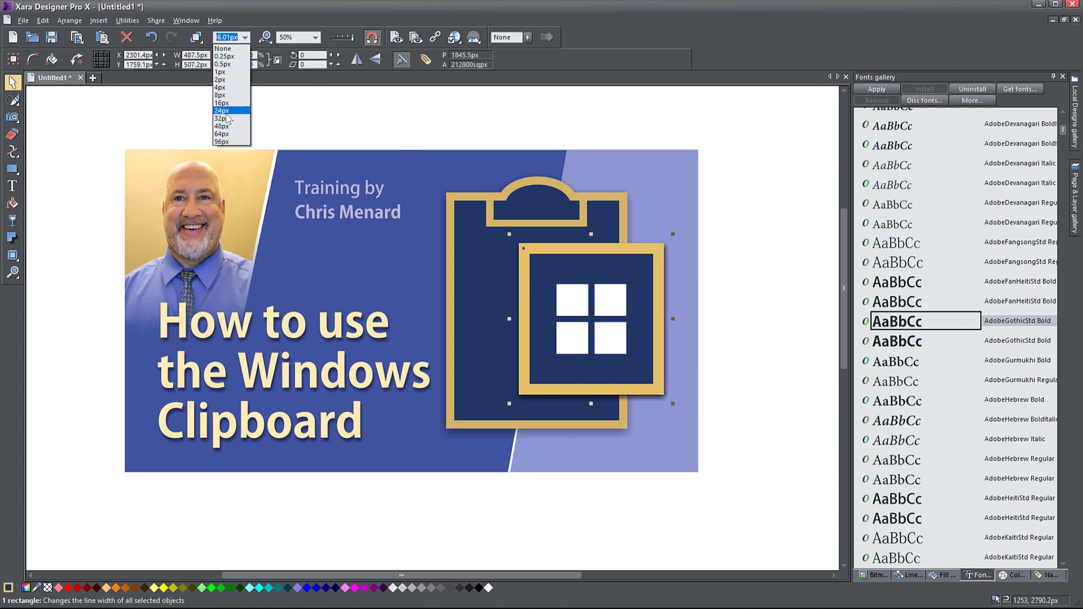
click(227, 110)
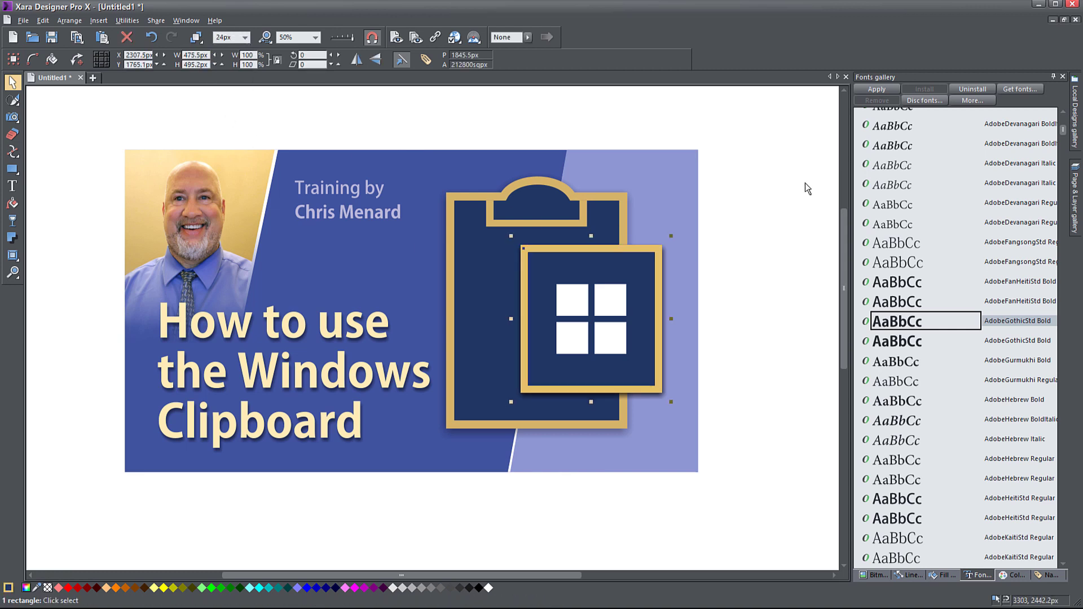
Fill the clipboard body with a diagonal linear gradient from navy at the upper end to dark slate sampled from the portrait's tie.
drag(790, 127, 401, 481)
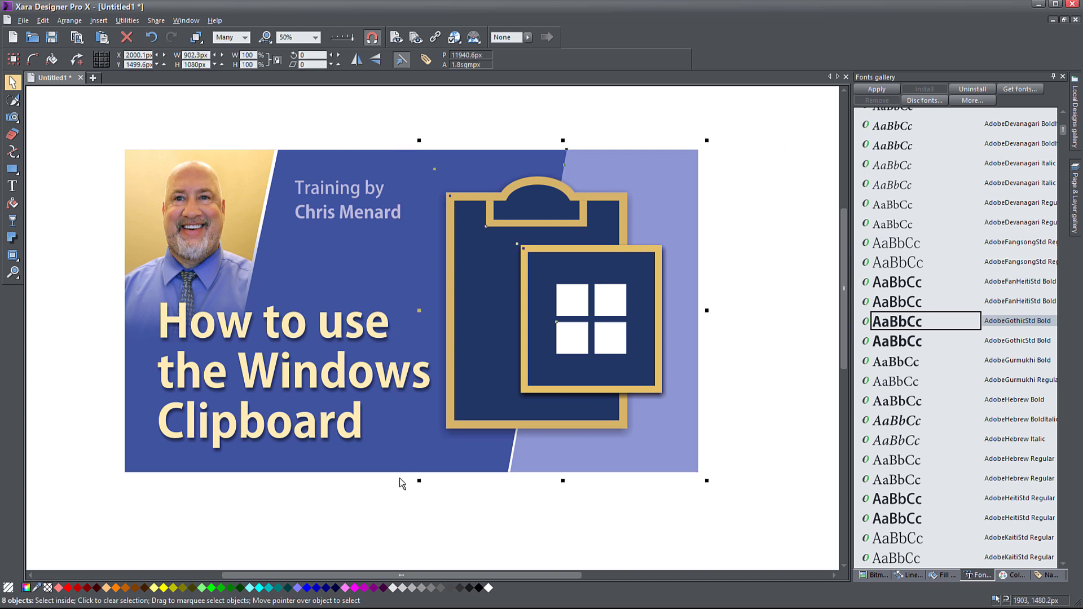
click(743, 294)
click(452, 344)
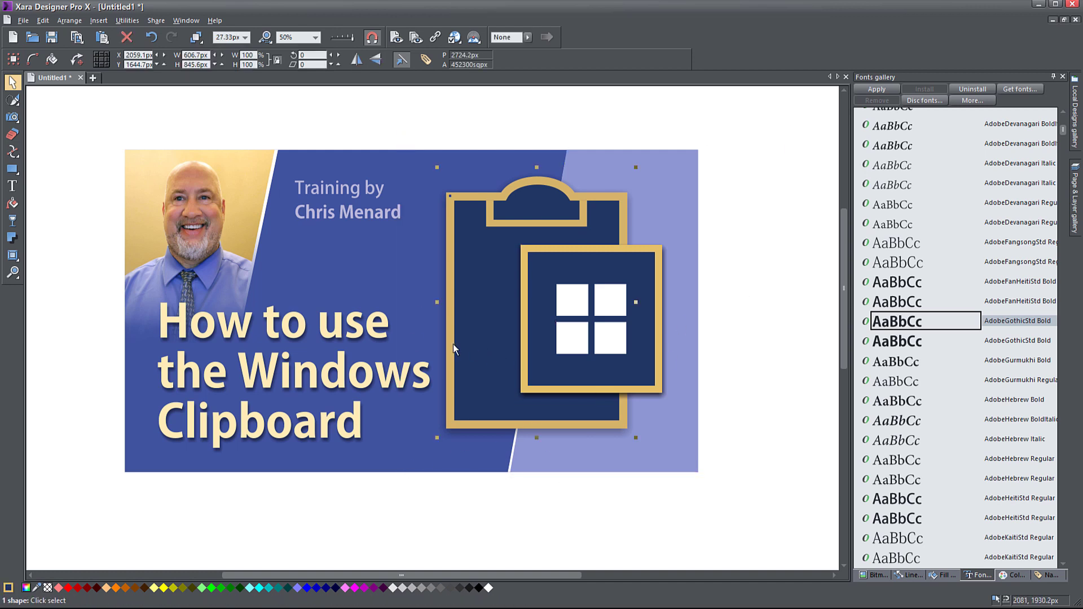
click(13, 203)
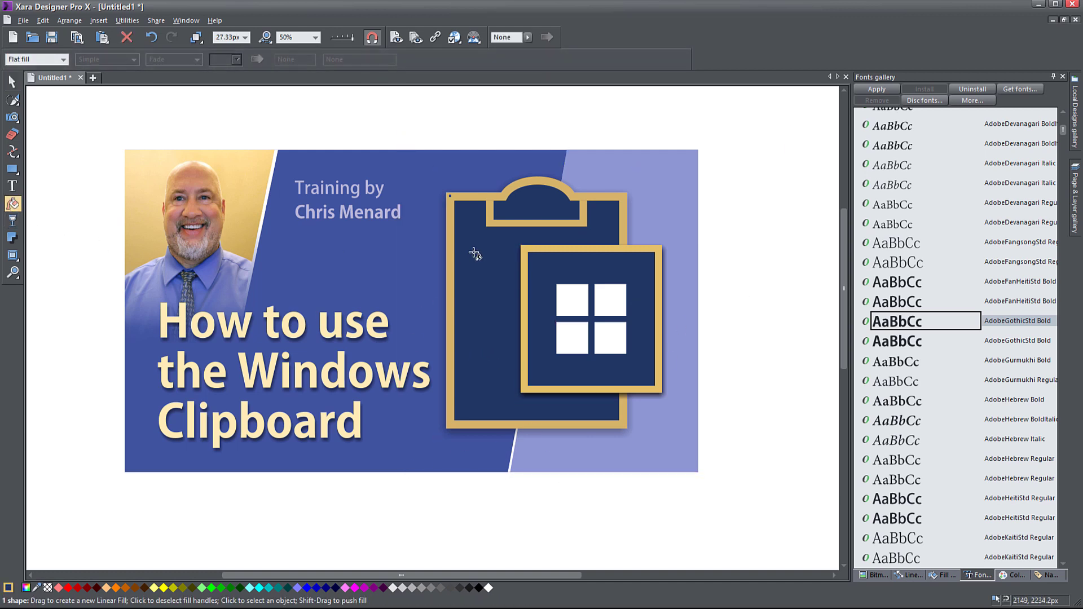
drag(476, 249, 496, 399)
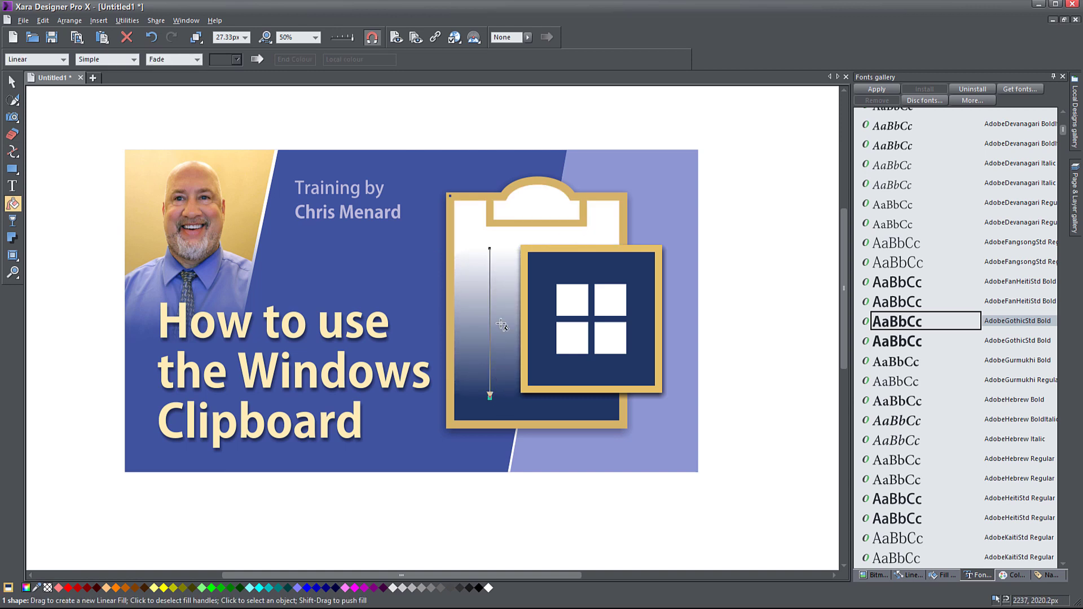
drag(493, 307, 491, 406)
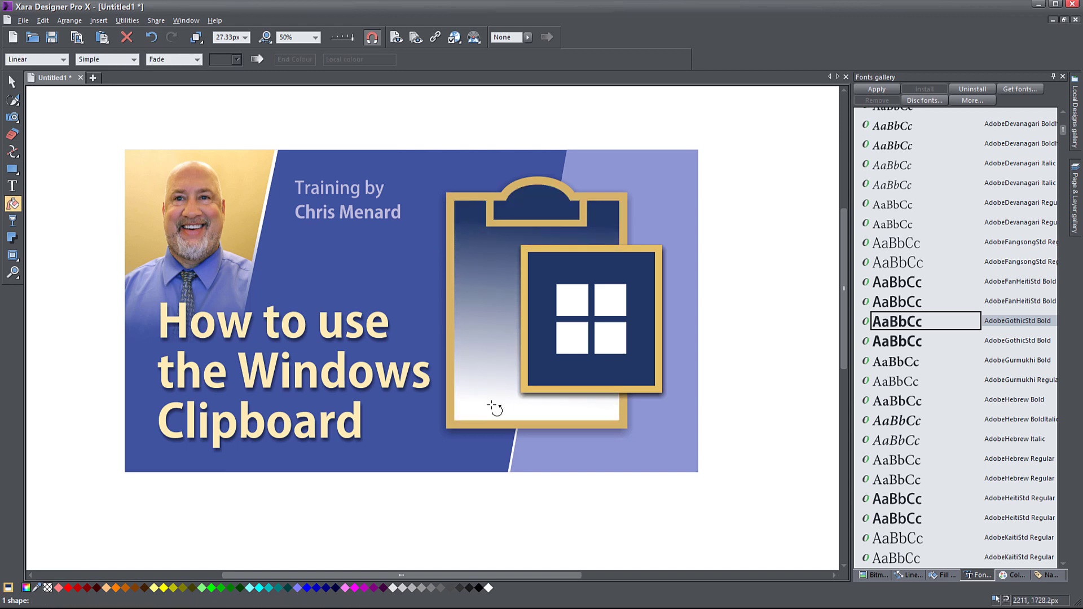
drag(45, 578, 197, 273)
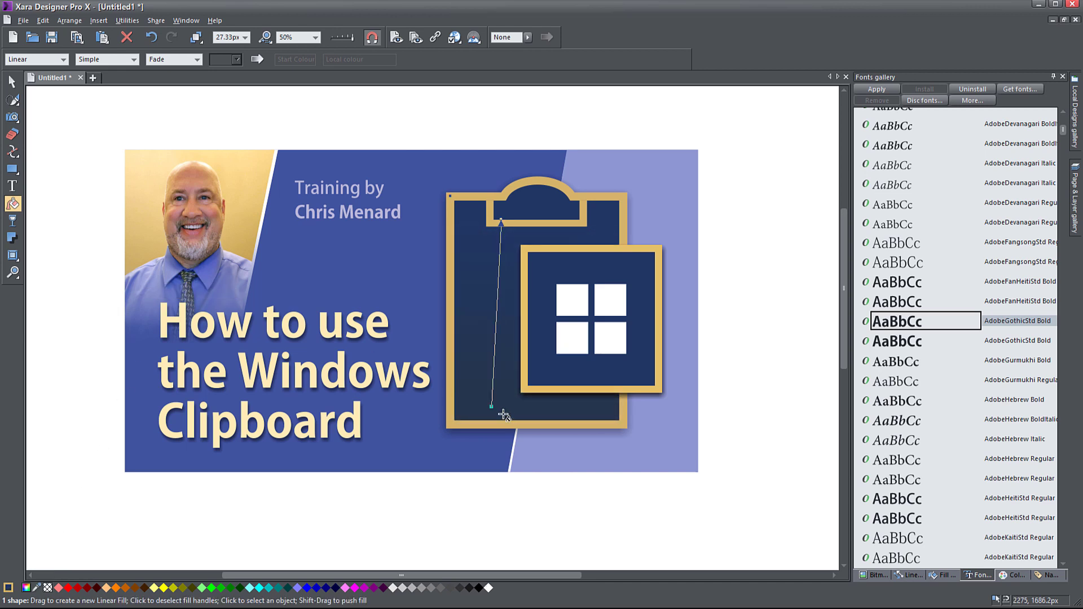
drag(494, 408, 617, 455)
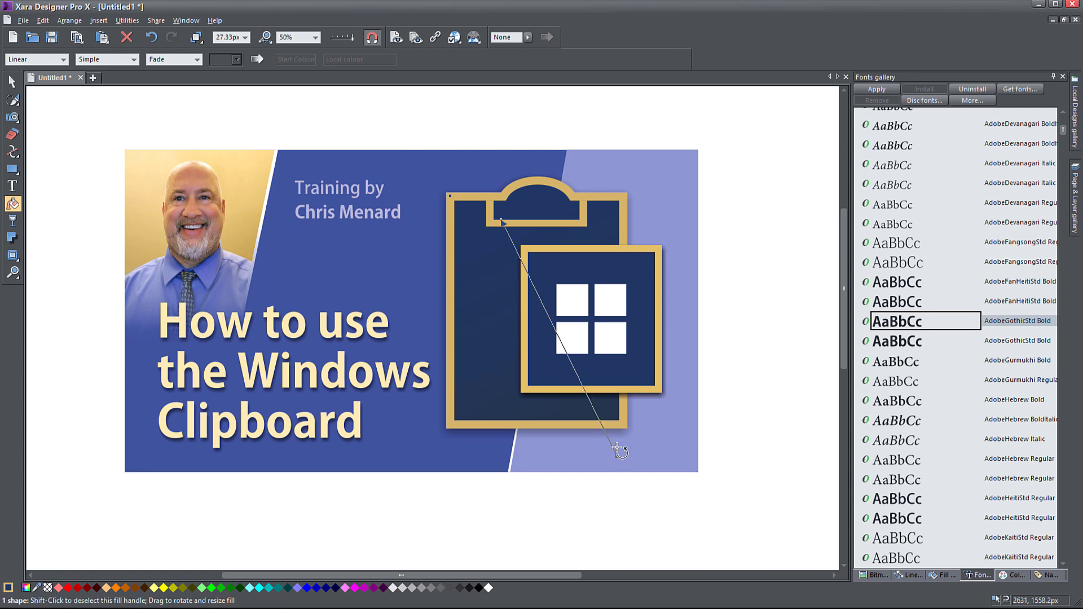
Fill the logo square with a linear gradient from muted periwinkle at the upper edge to navy.
click(584, 265)
drag(623, 373, 595, 373)
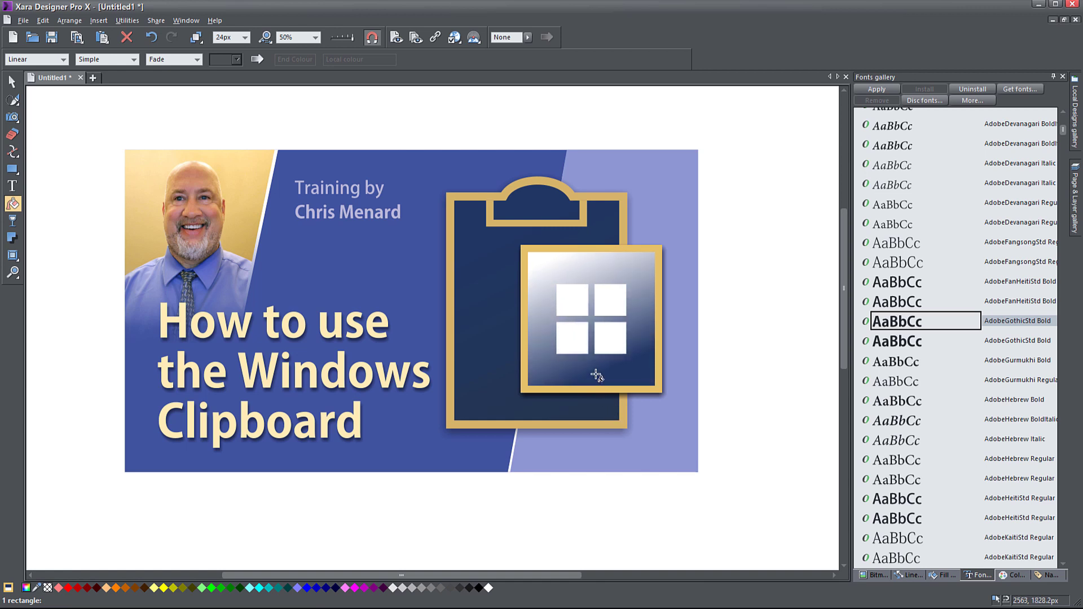
click(547, 261)
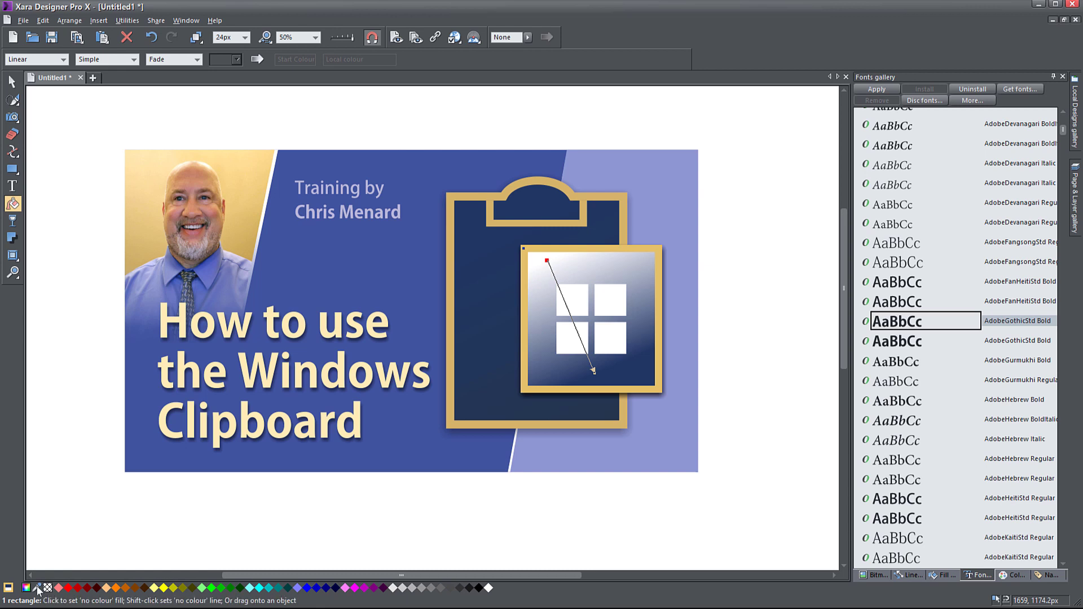
click(297, 588)
Make the logo square's gradient vertical, starting above the square and ending at its lower edge, and adjust its fade profile.
drag(581, 269, 598, 386)
drag(584, 456, 569, 389)
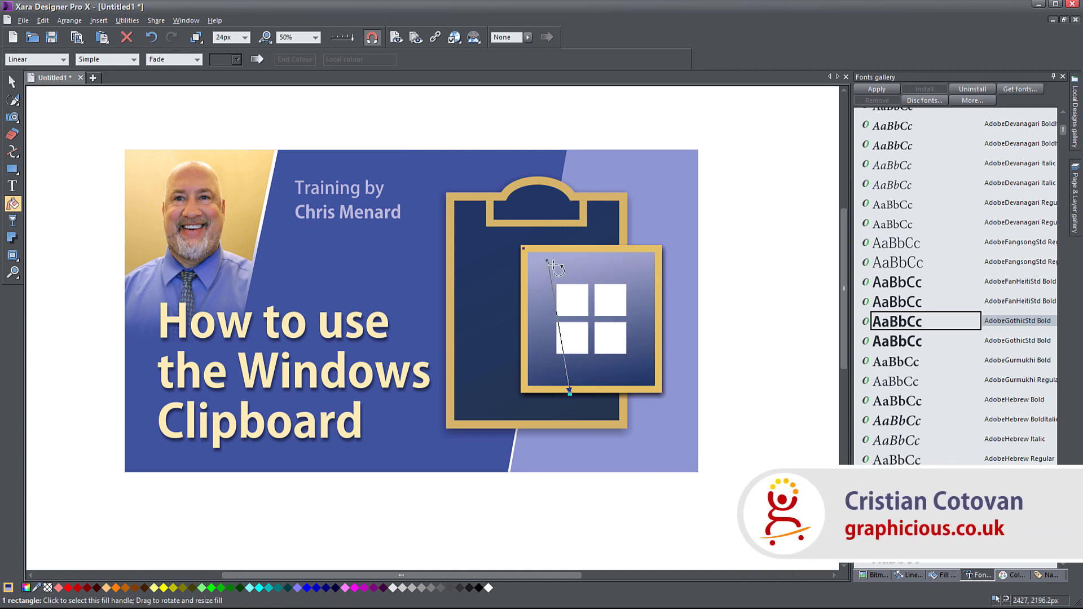
drag(546, 261, 570, 211)
click(258, 59)
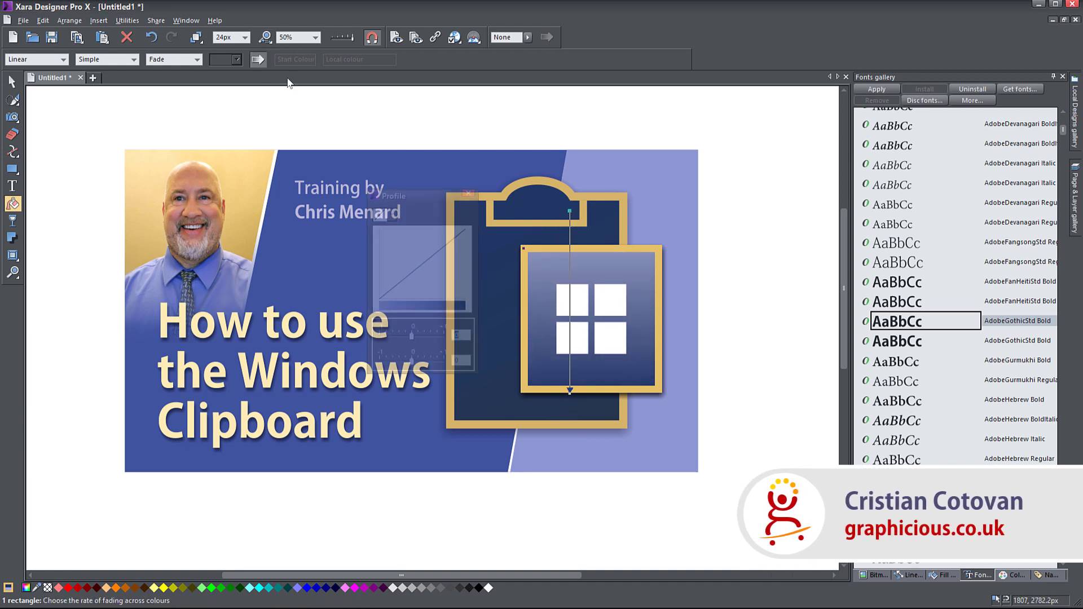
mouse_move(414, 339)
mouse_down()
mouse_move(401, 338)
mouse_move(428, 337)
mouse_up()
click(471, 192)
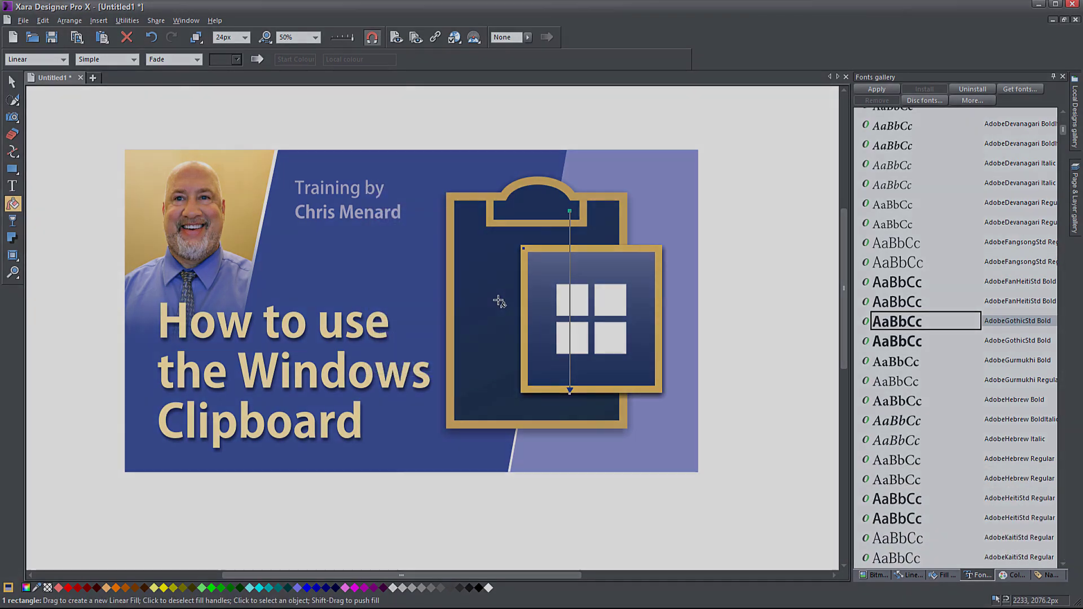